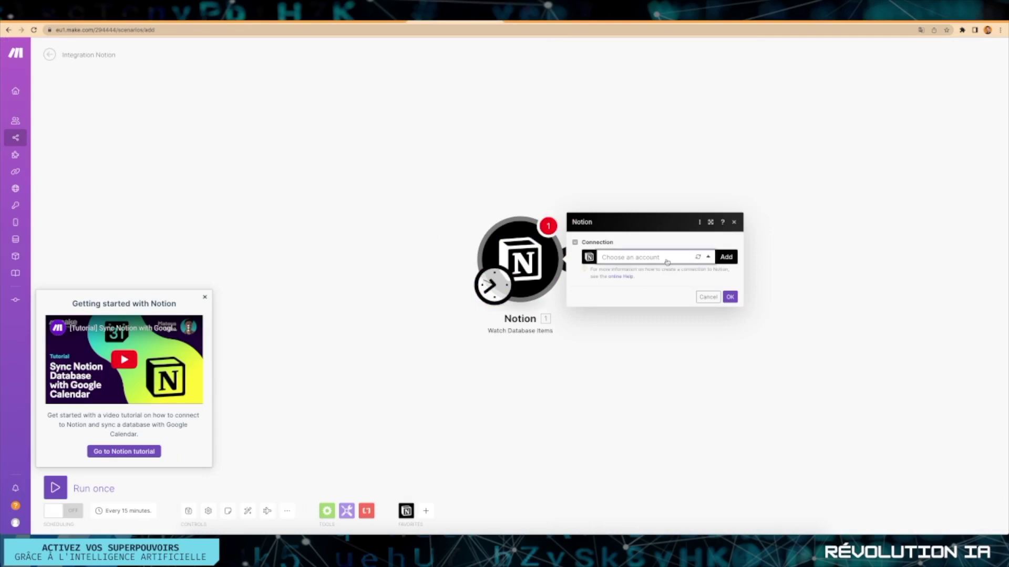
Step: Start a new connection for the Notion module and copy the API keys page address from the OpenAI GPT-3 connection form
click(727, 257)
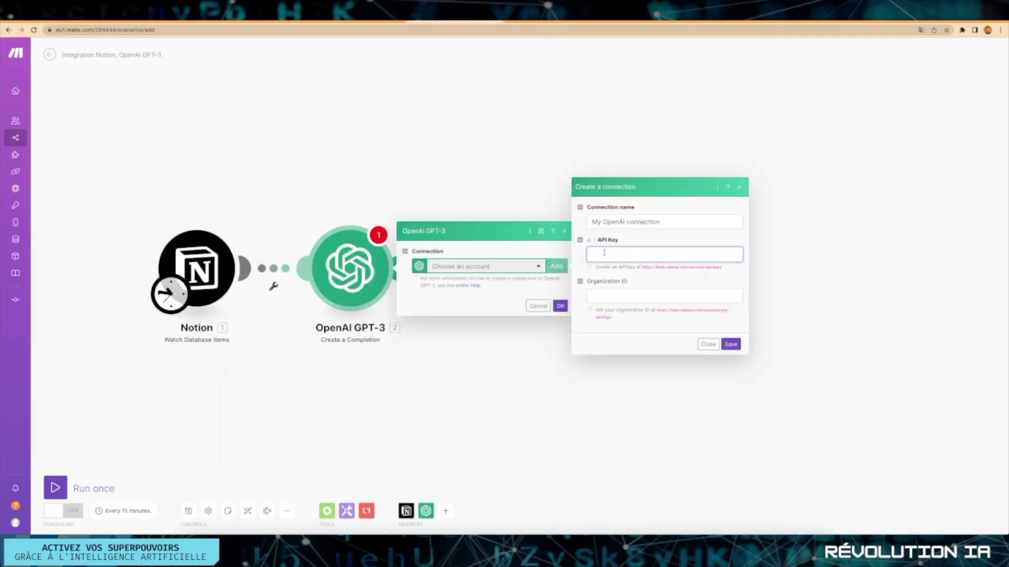
drag(722, 267, 642, 267)
right_click(670, 269)
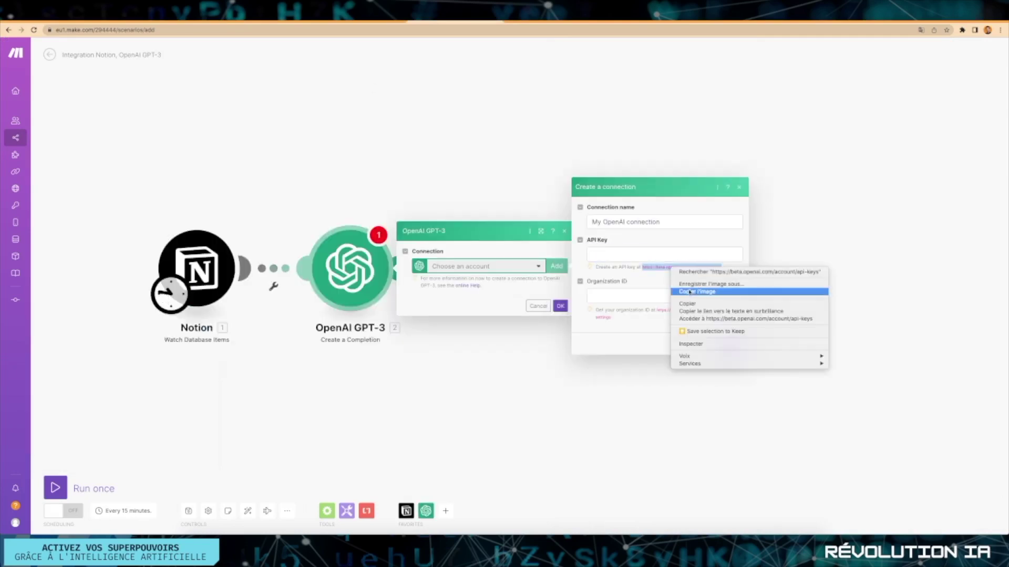
click(687, 304)
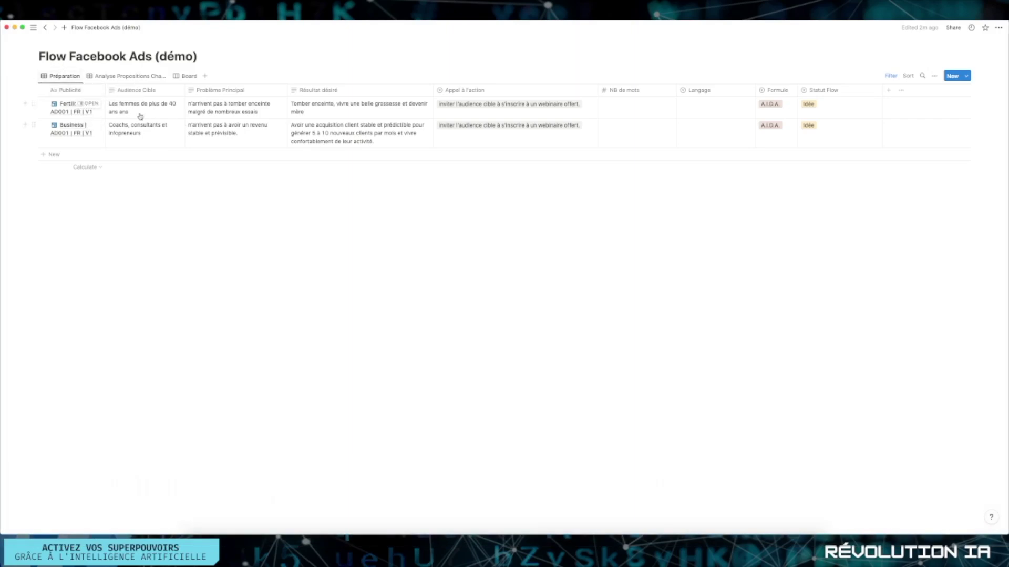
Step: Look at the Analyse Propositions view of the Flow Facebook Ads (démo) database and return to the Préparation view
click(106, 78)
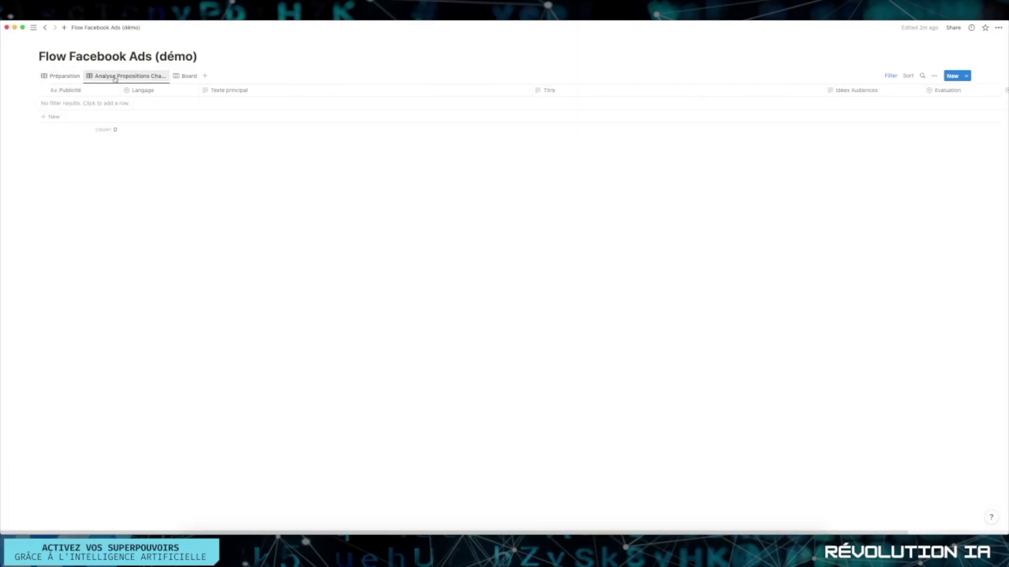
click(59, 77)
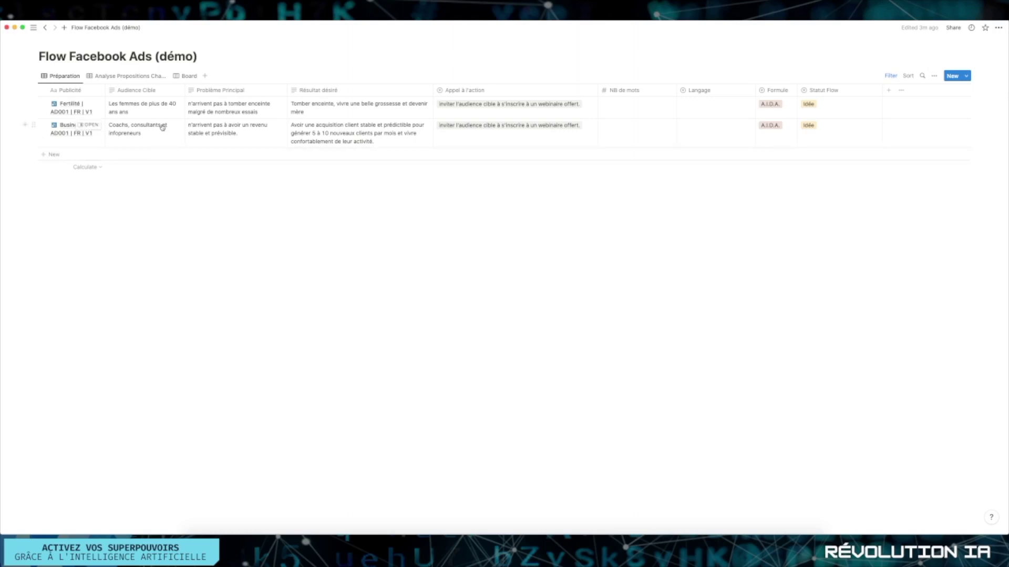
Step: Create a new ad entry from the "+ Nouvelle pub" template and title it "Sommeil | AD001 | FR | V1"
click(966, 76)
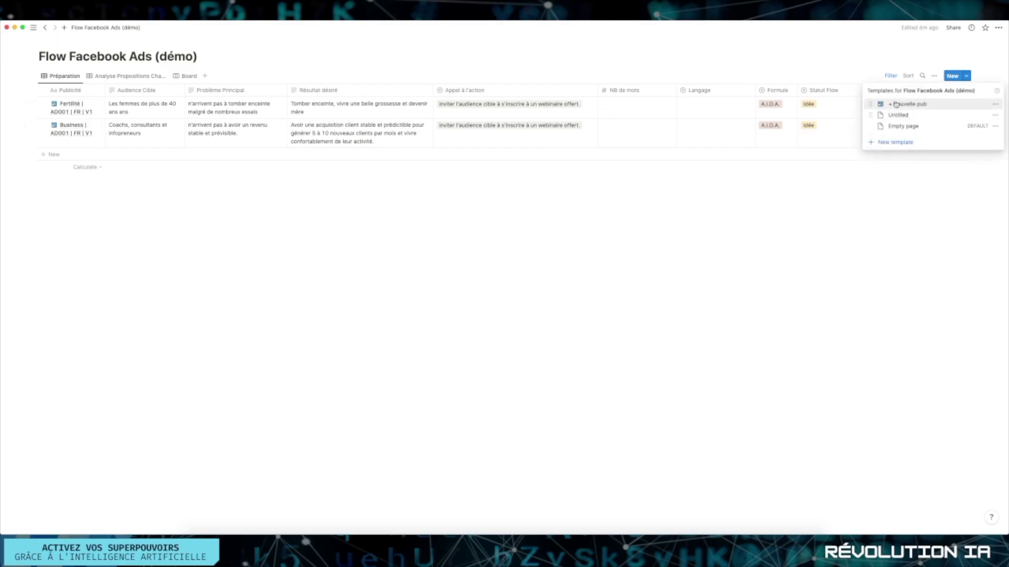
click(900, 105)
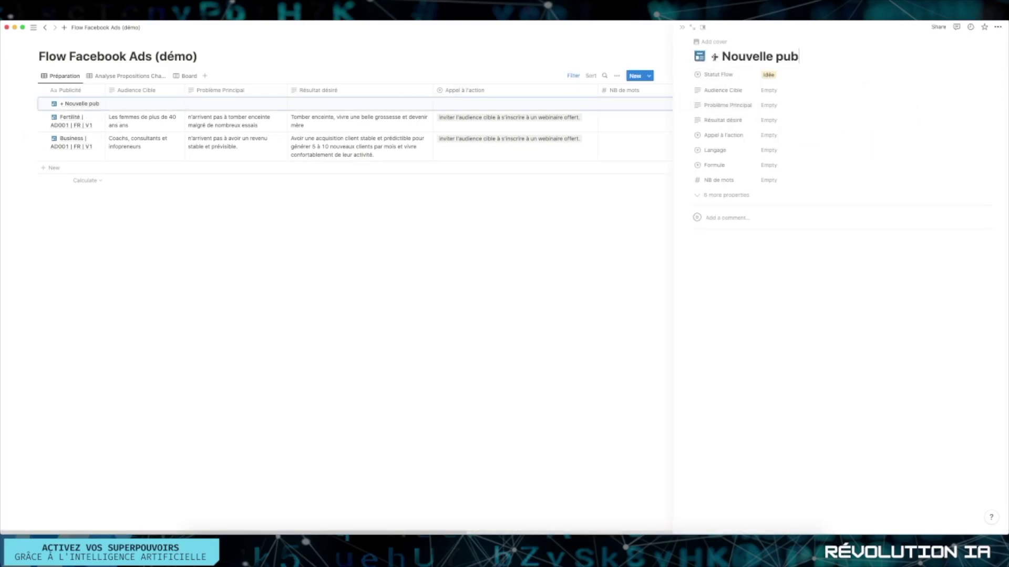
triple_click(836, 58)
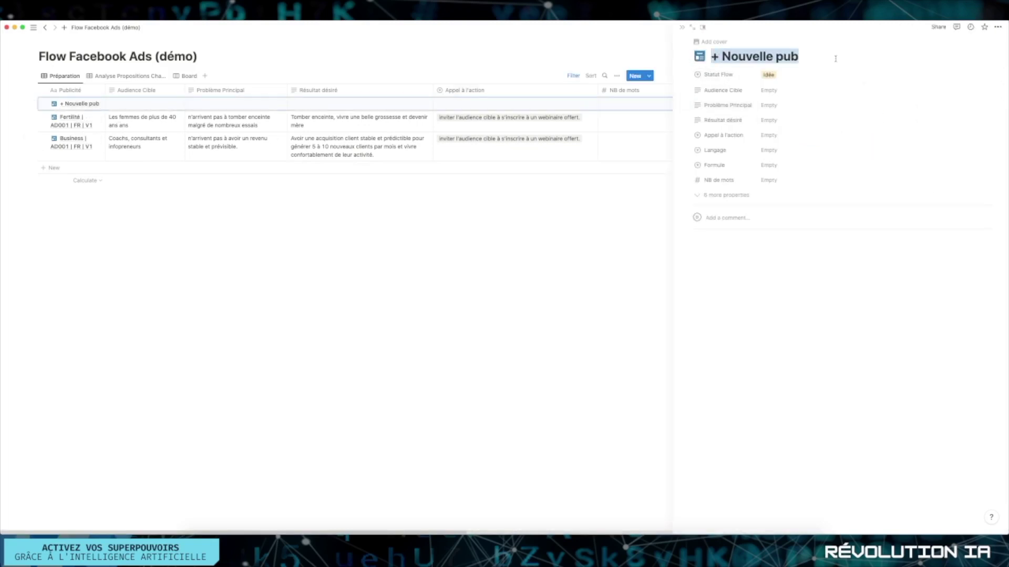
text(Sommeil)
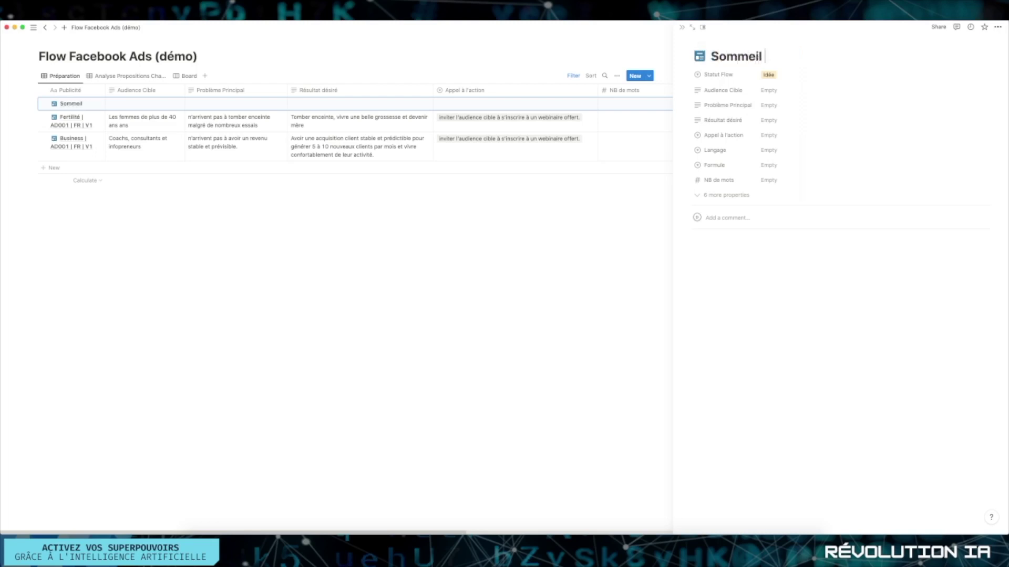
text( | AD001)
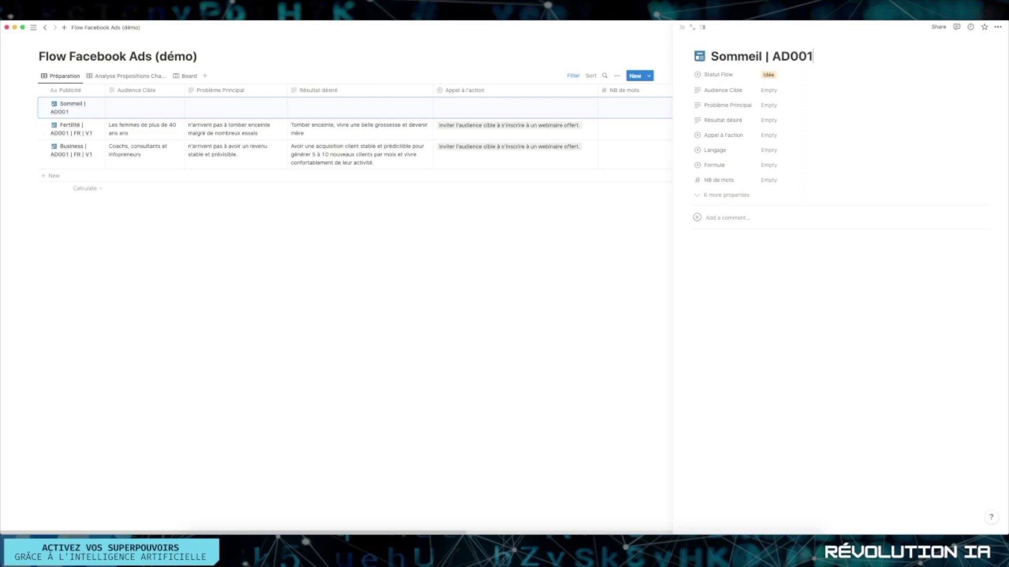
text( | FR | V1)
Step: Set the Audience Cible of the Sommeil ad to "cadres stressés"
click(788, 89)
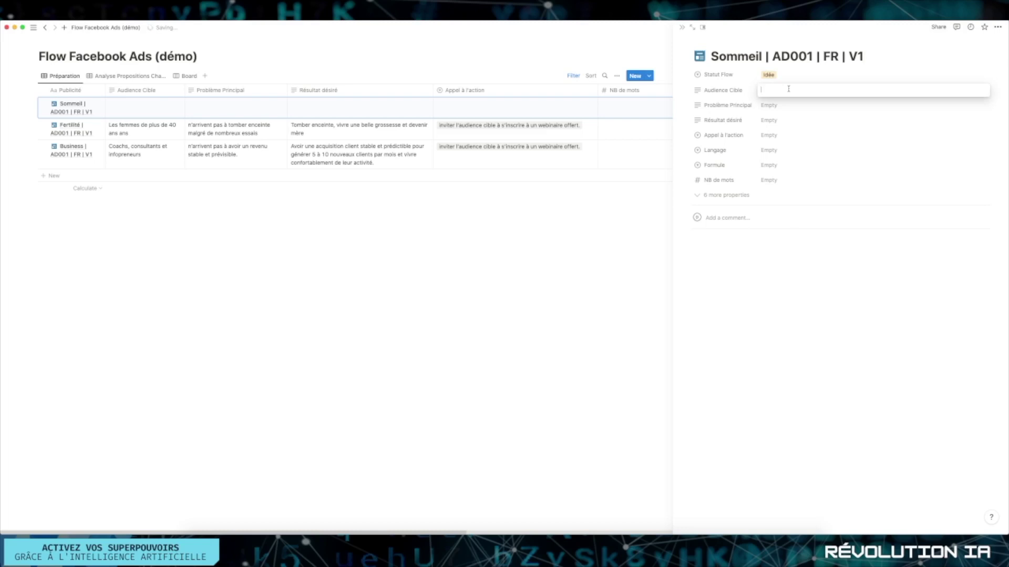
text(cadres stressés)
key(Return)
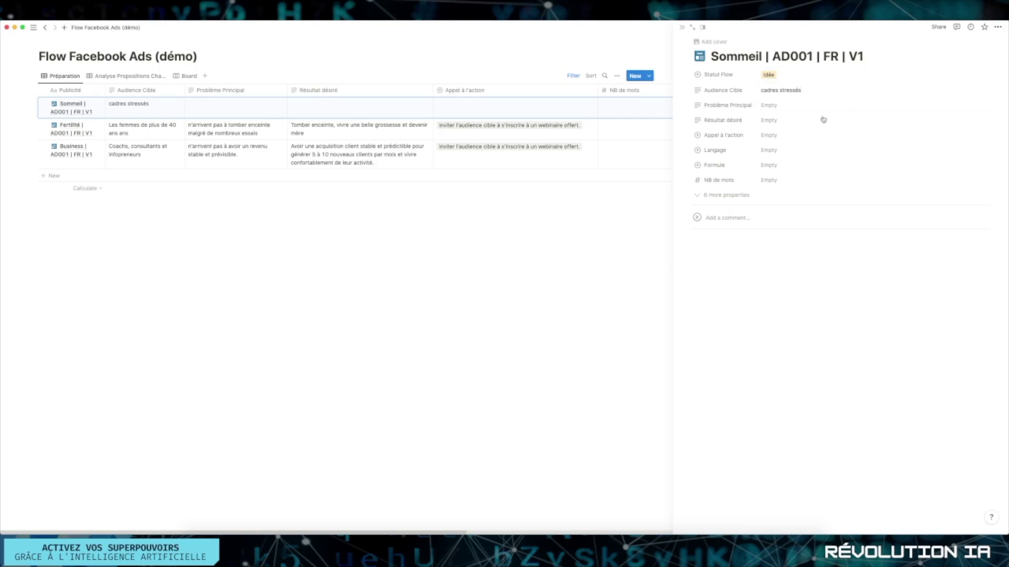
Step: Describe the Sommeil ad's Problème Principal in French: sleep troubles, slow to fall asleep under the pressure of responsibilities, struggling to fall back asleep at night
click(788, 104)
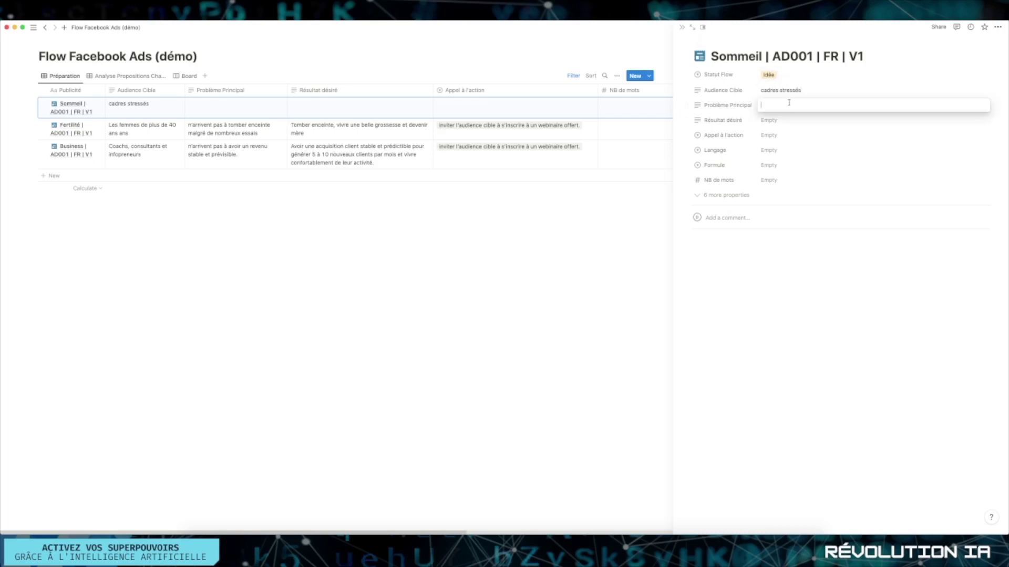
text(ont des troubles du sommeil. Ils mettent beaucoup de temps à s'endormir à cause de la pression de leurs responsabilité, et peinent à se rendormir lors de leurs réveils nocturnes.)
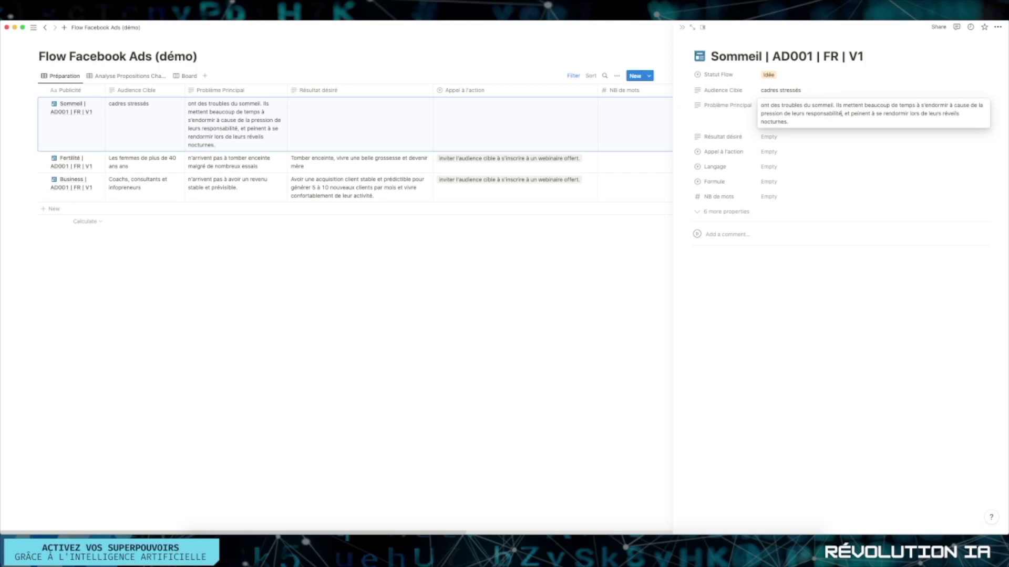
text(s)
Step: Set Résultat désiré to "Apaiser leur stress pour retrouver un esprit calme et serein et enfin retrouver un sommeil agréable et réparateur."
click(780, 136)
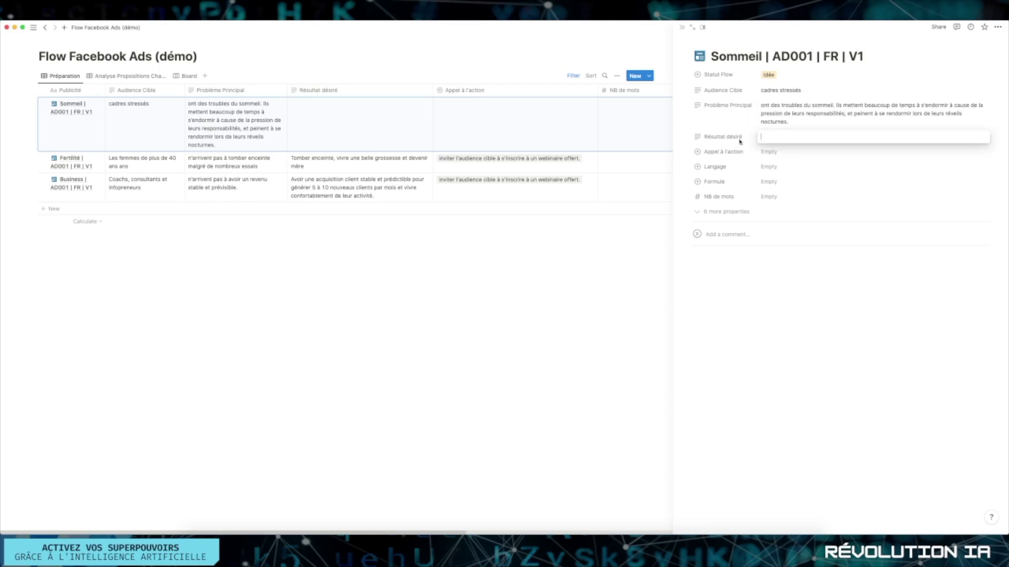
text(Apaiser leur stress pour retrouver un esprit calme et serein et enfin retrouver un sommeil agréable et réparateur.)
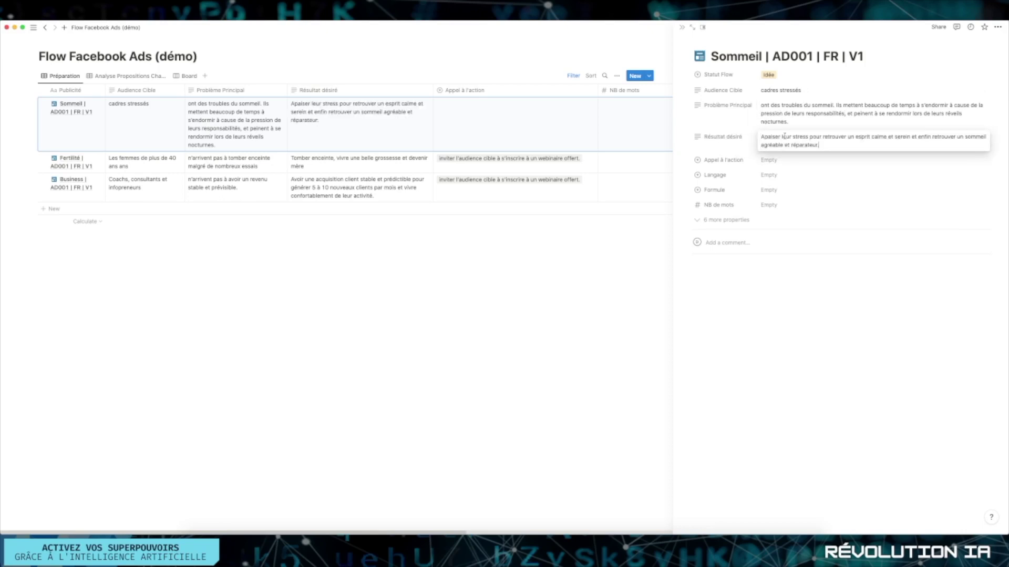
drag(761, 138, 818, 138)
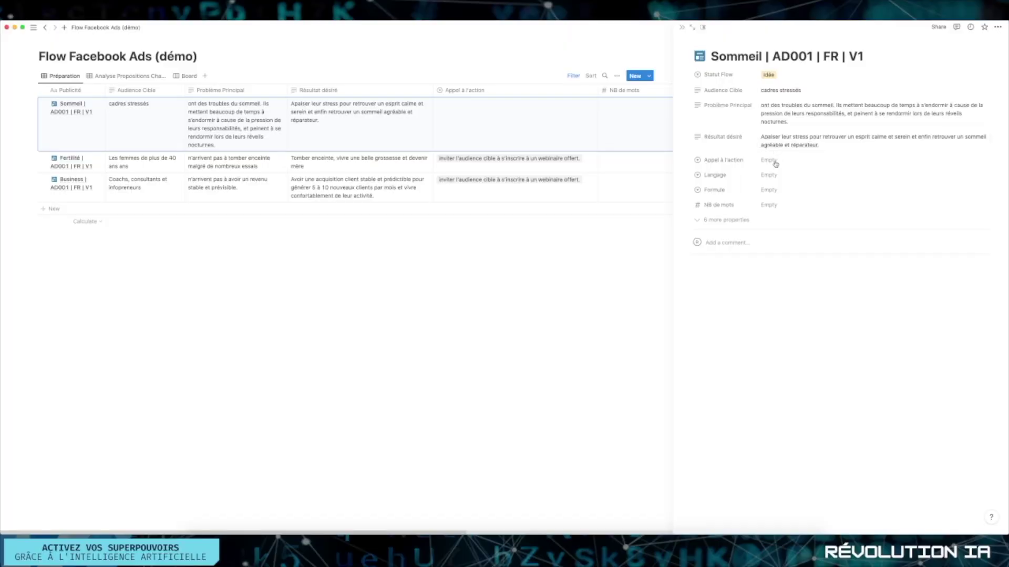
Step: Set Appel à l'action to "inviter l'audience cible à s'inscrire à un webinaire offert." and close the Sommeil ad page
click(763, 161)
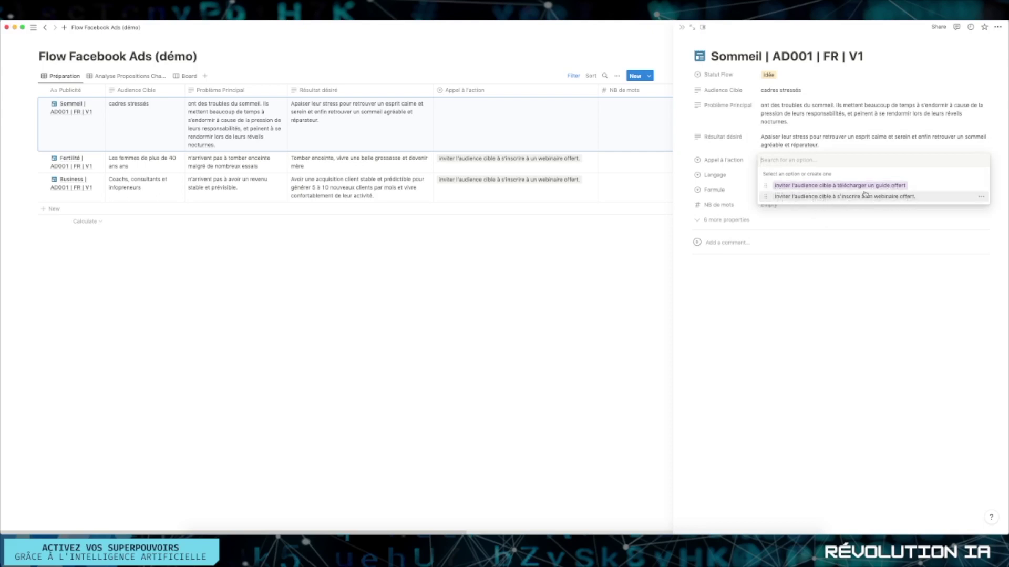
click(814, 198)
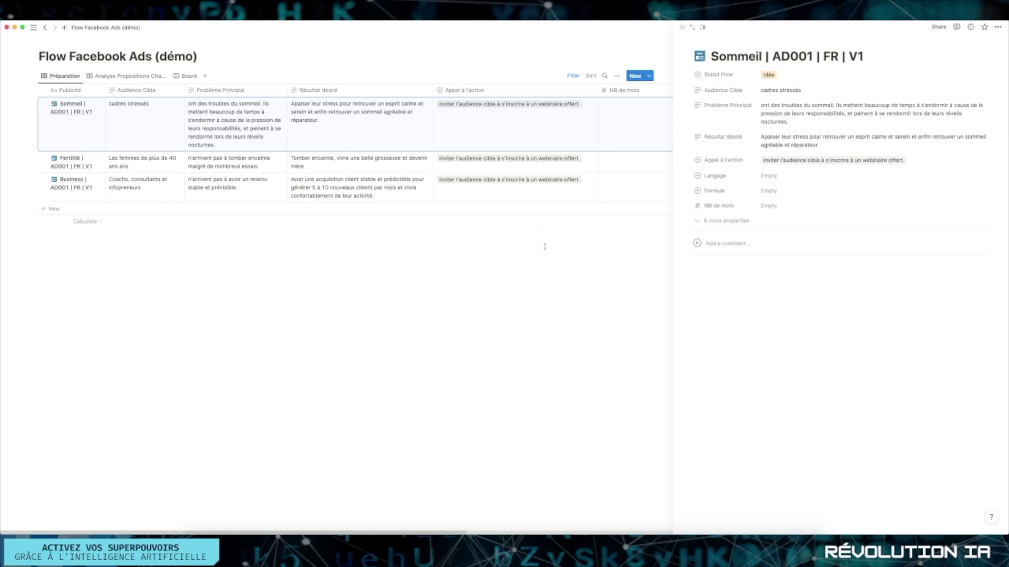
click(548, 272)
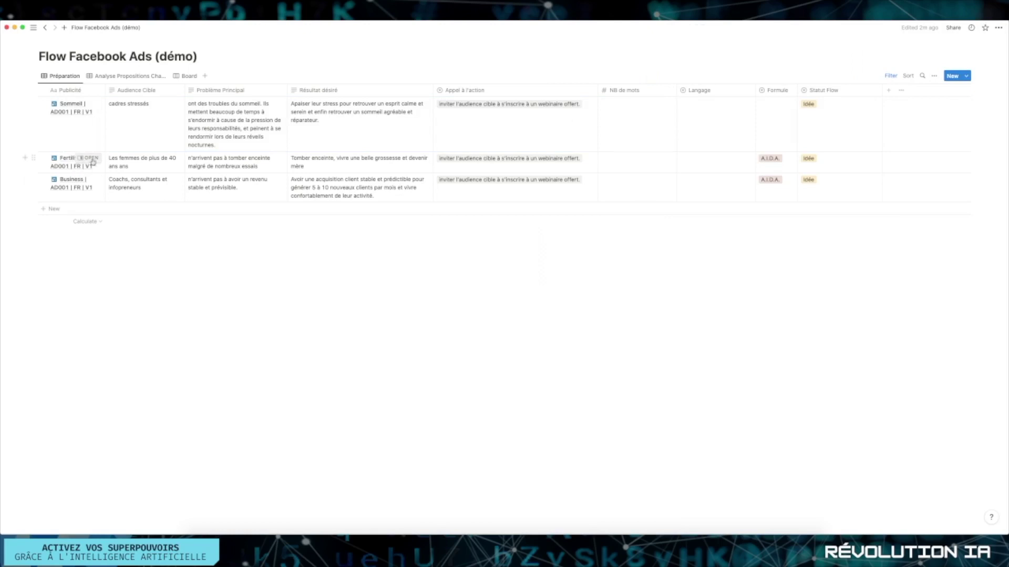
Step: Review the main problem and desired result of the Fertilité ad, and the audience, problem and result of the Business ad
click(216, 158)
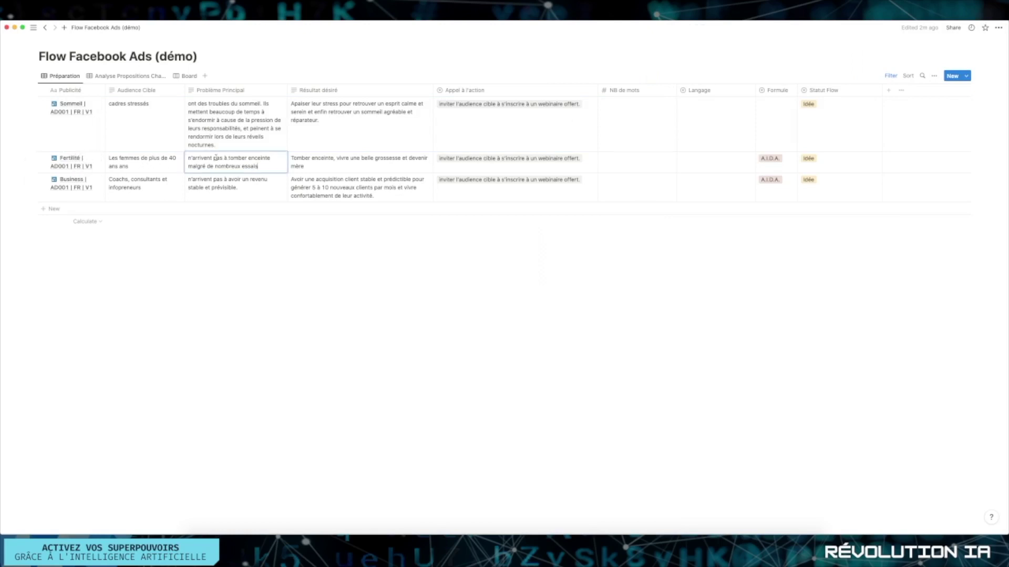
drag(213, 166, 259, 166)
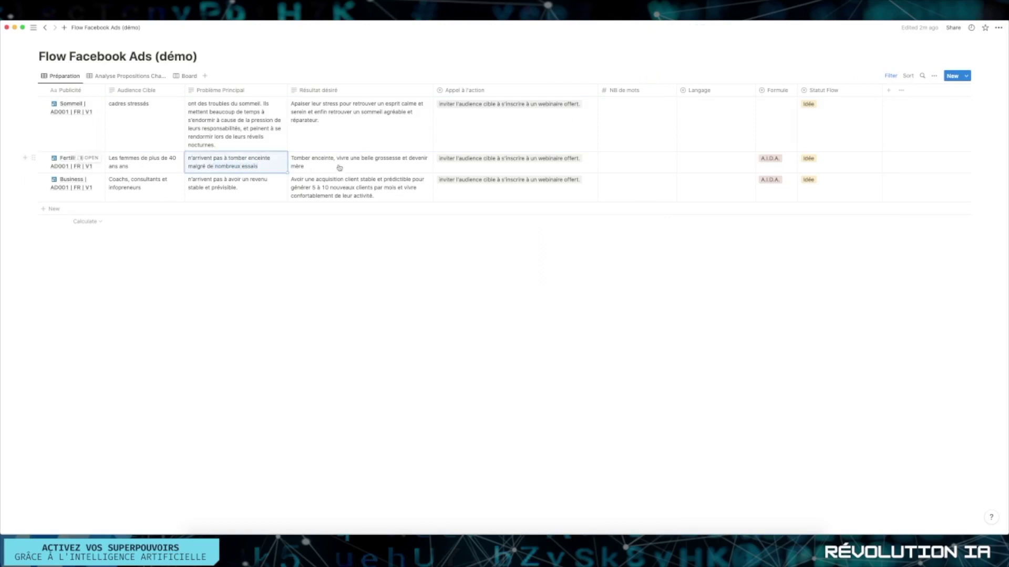
click(318, 162)
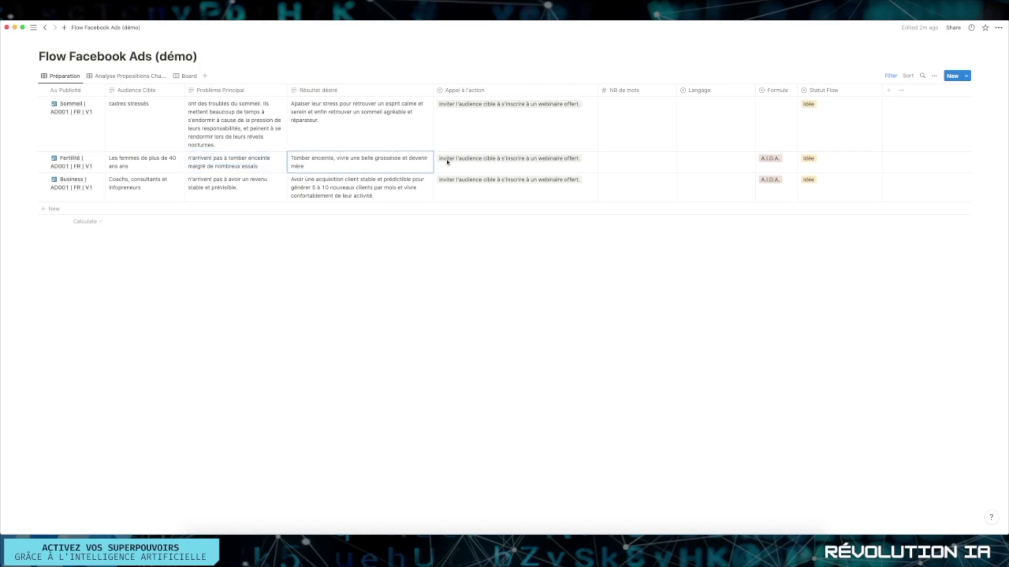
key(Escape)
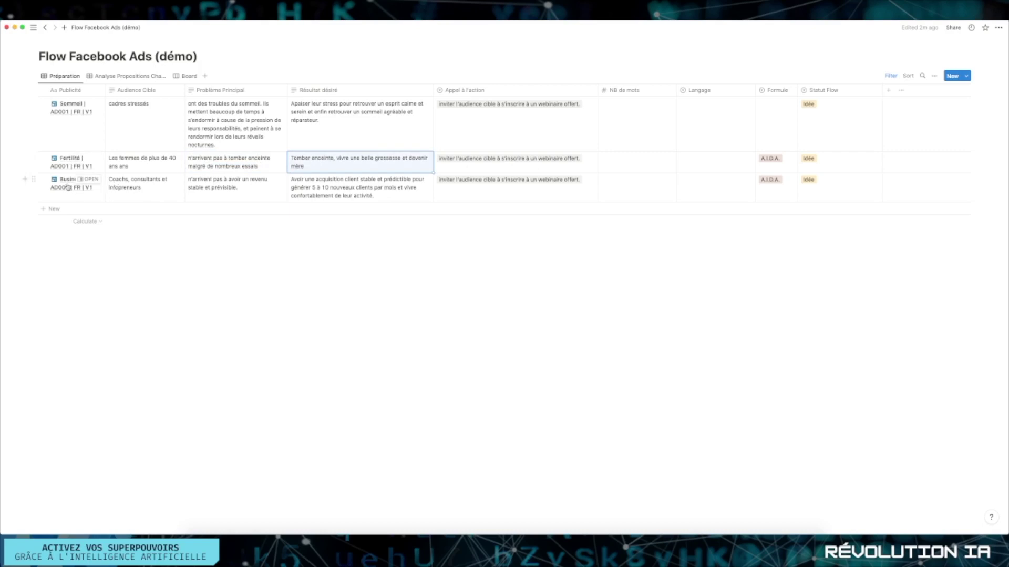
click(170, 177)
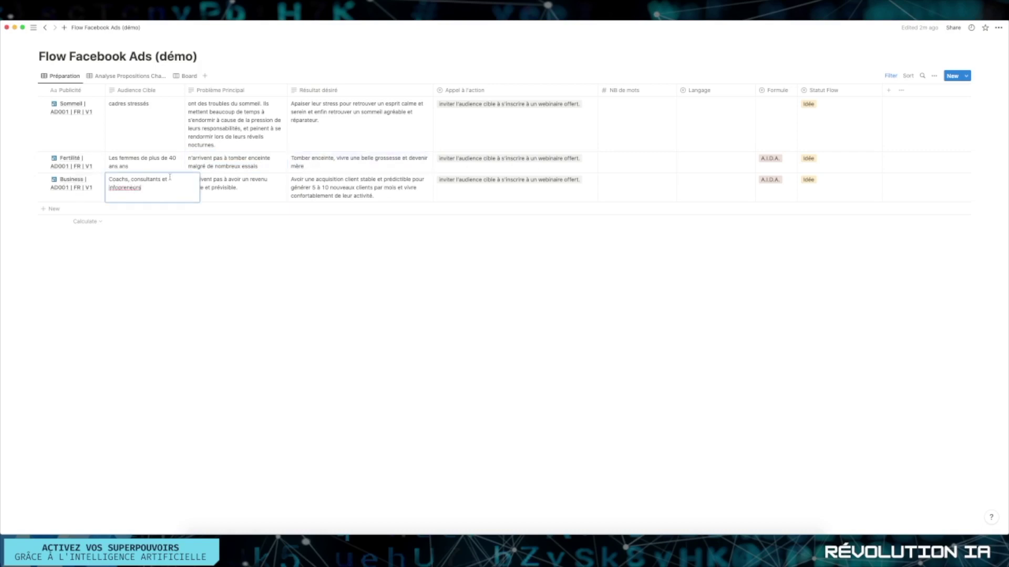
key(Escape)
click(234, 180)
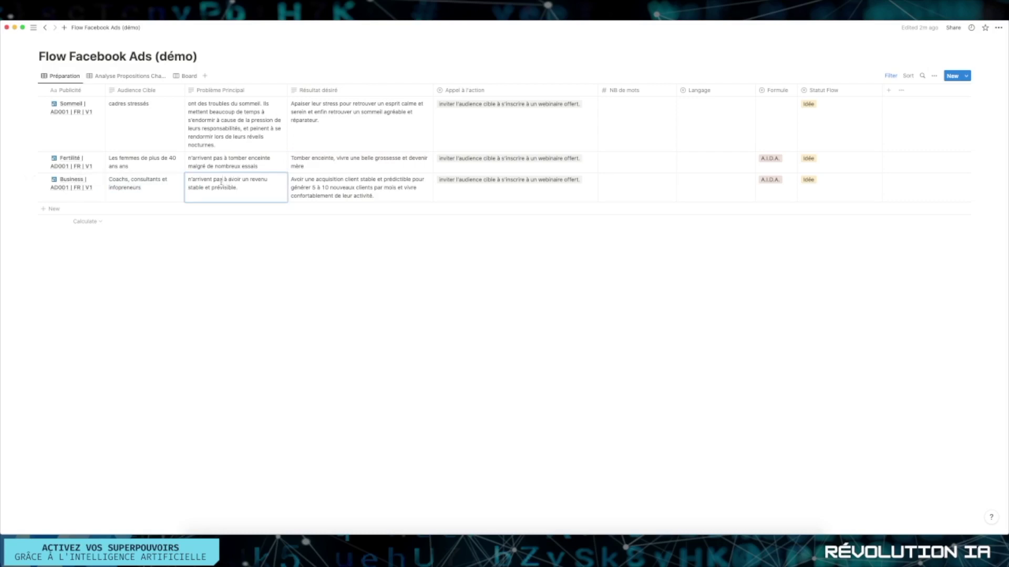
drag(222, 182, 333, 191)
key(Escape)
click(295, 177)
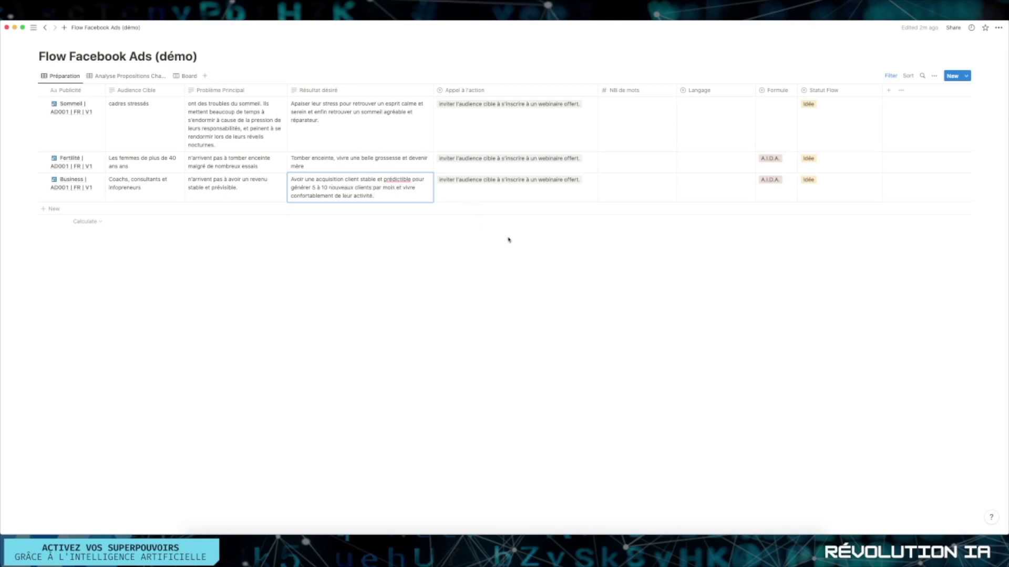
key(Escape)
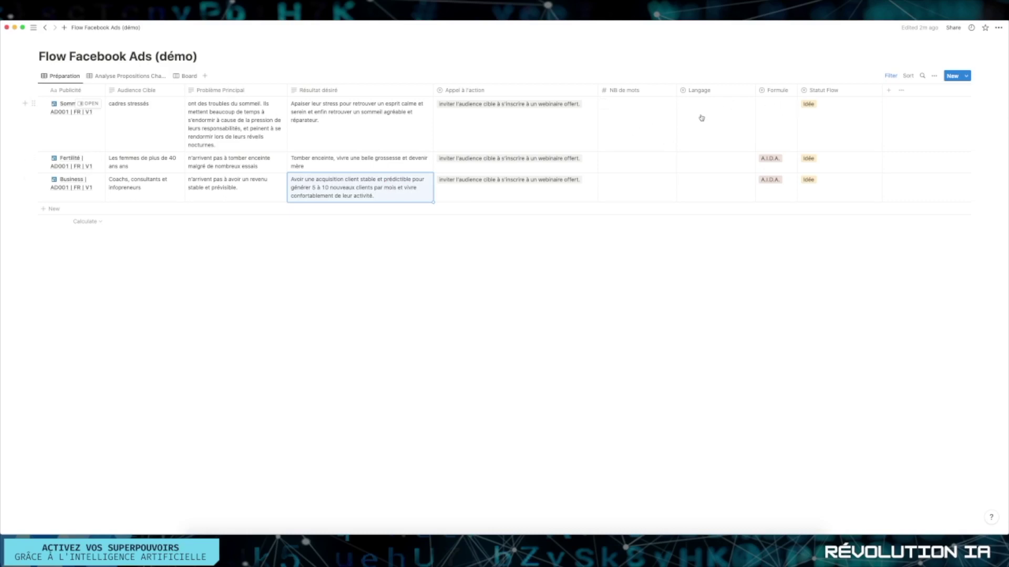
Step: Set NB de mots to 100 for the Sommeil, Fertilité and Business ads
click(624, 125)
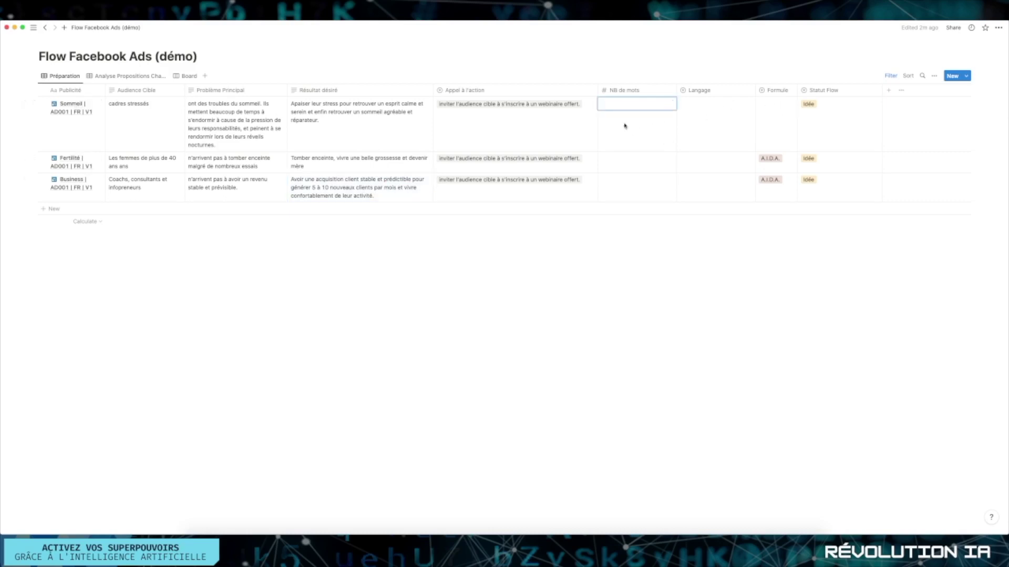
text(100)
key(Tab)
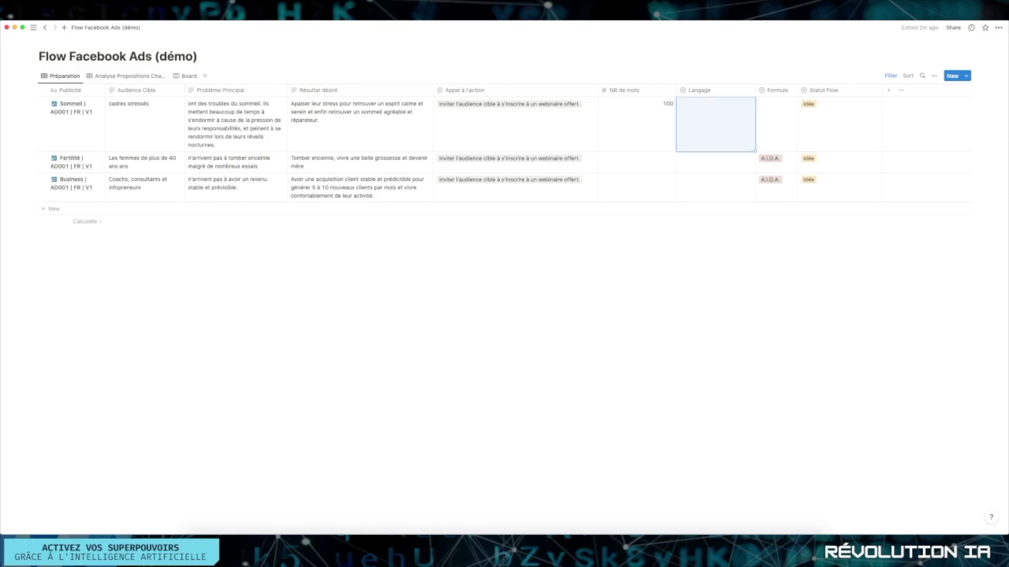
click(646, 159)
text(100)
click(643, 188)
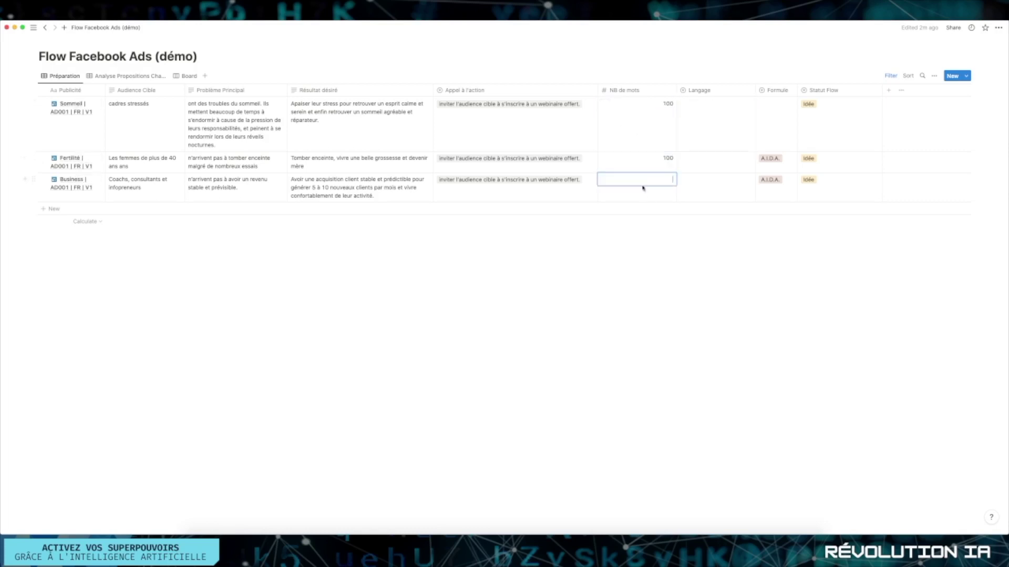
text(100)
key(Escape)
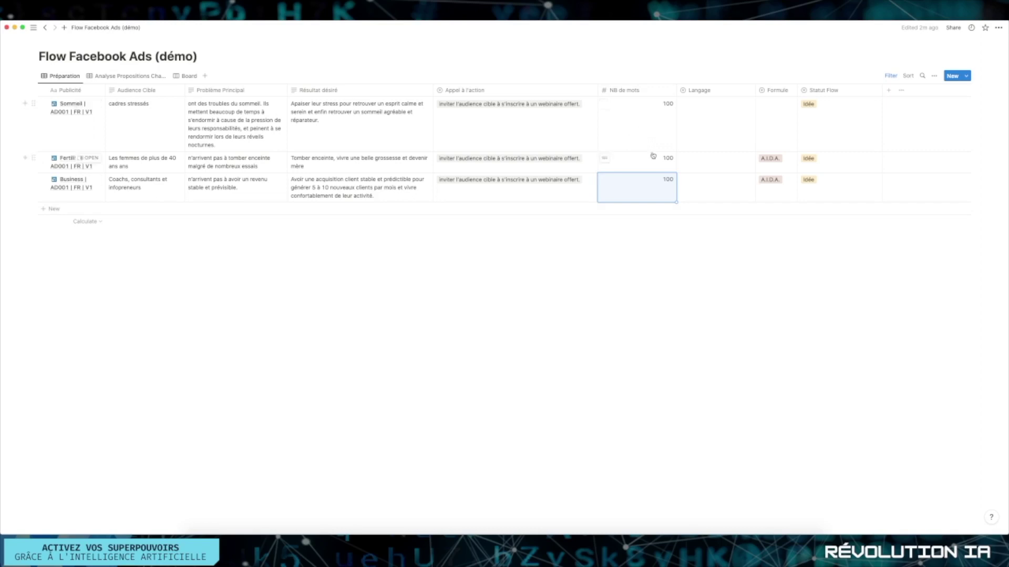
Step: Set Langage to "empathique" for the Sommeil ad and "poétique" for the Fertilité ad
click(719, 118)
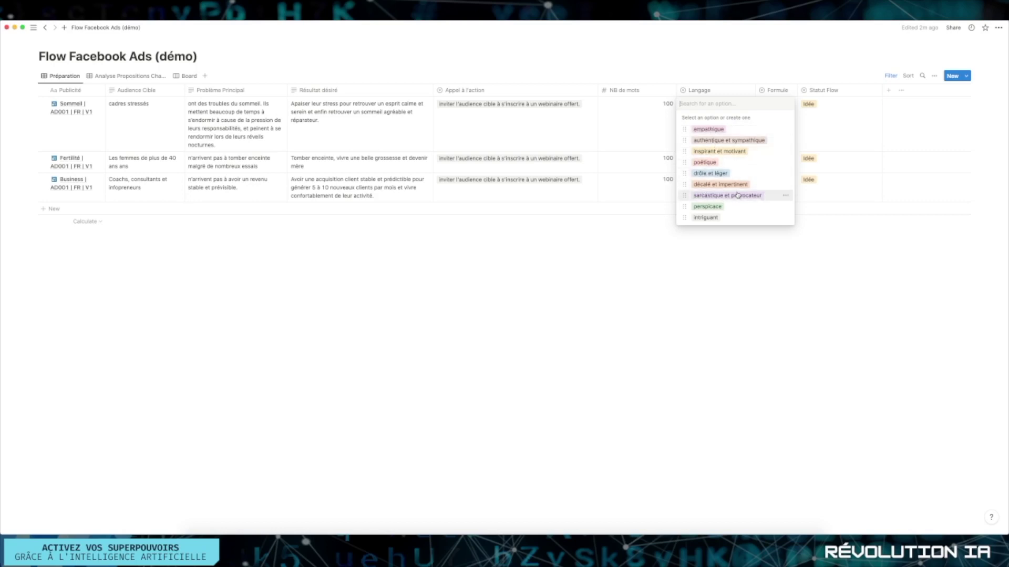
click(717, 129)
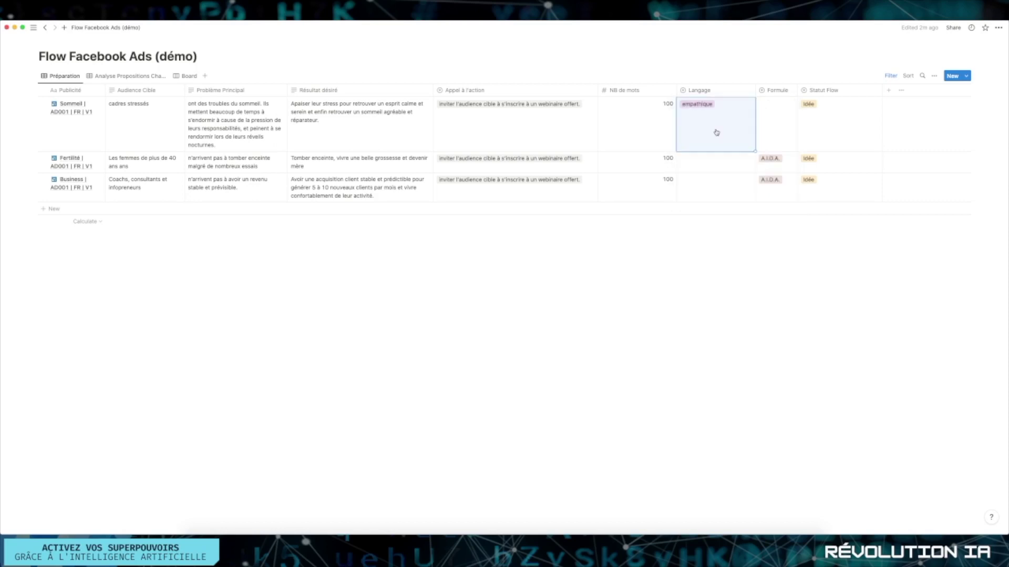
click(717, 169)
click(705, 216)
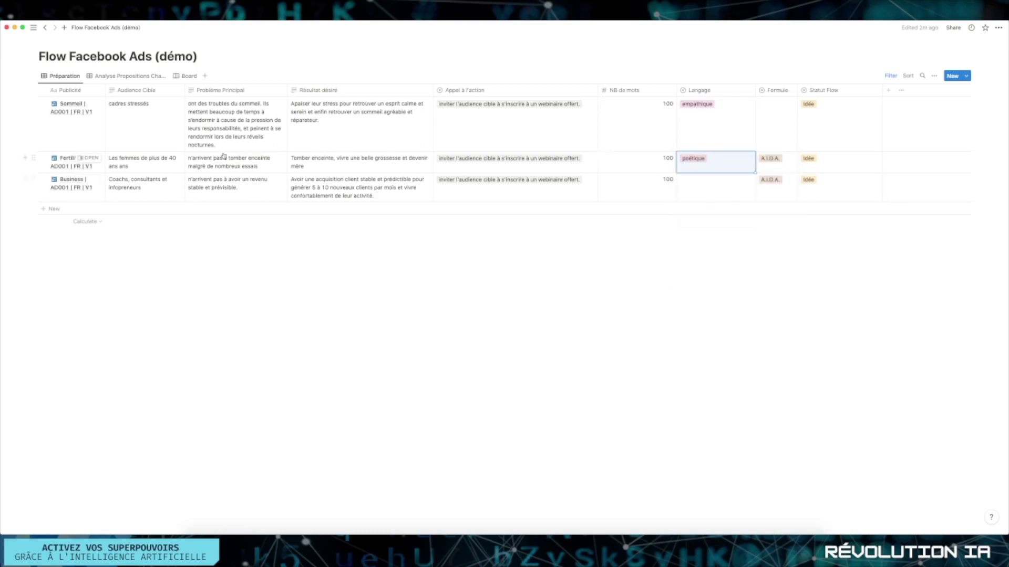
Step: Set Langage to "sarcastique et provocateur" for the Business ad and Formule to A.I.D.A. for the Sommeil ad
click(699, 190)
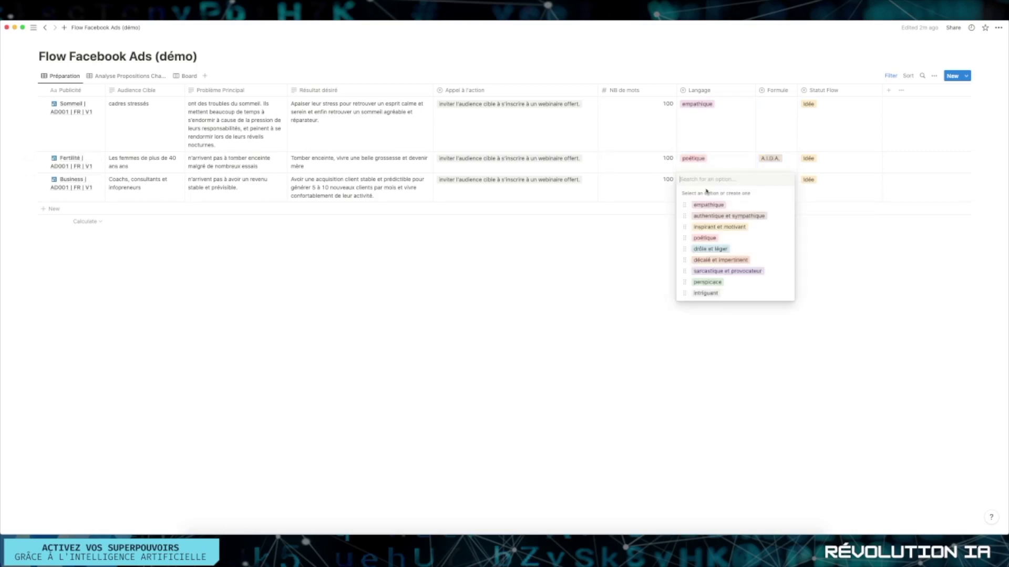
click(729, 272)
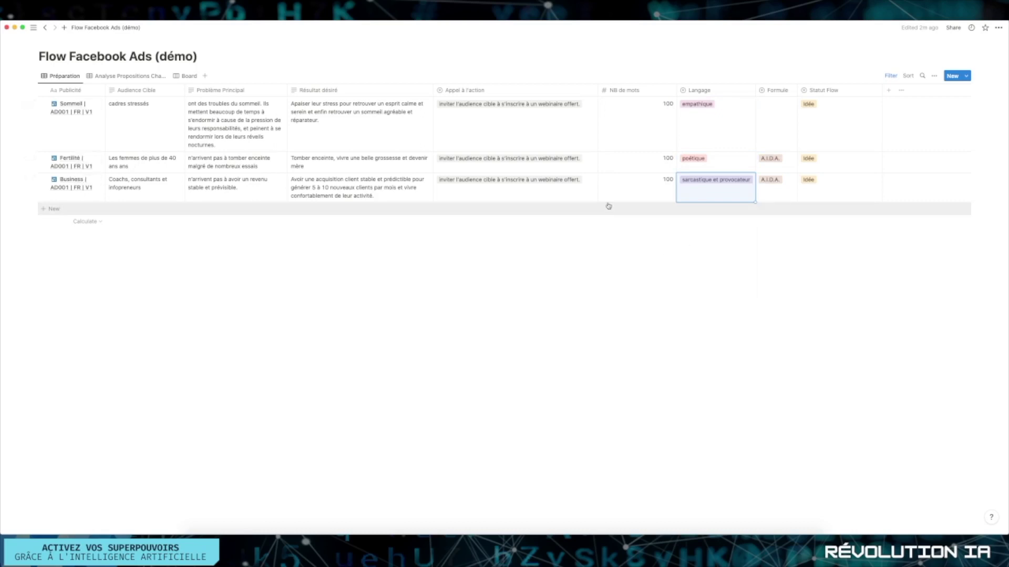
click(782, 124)
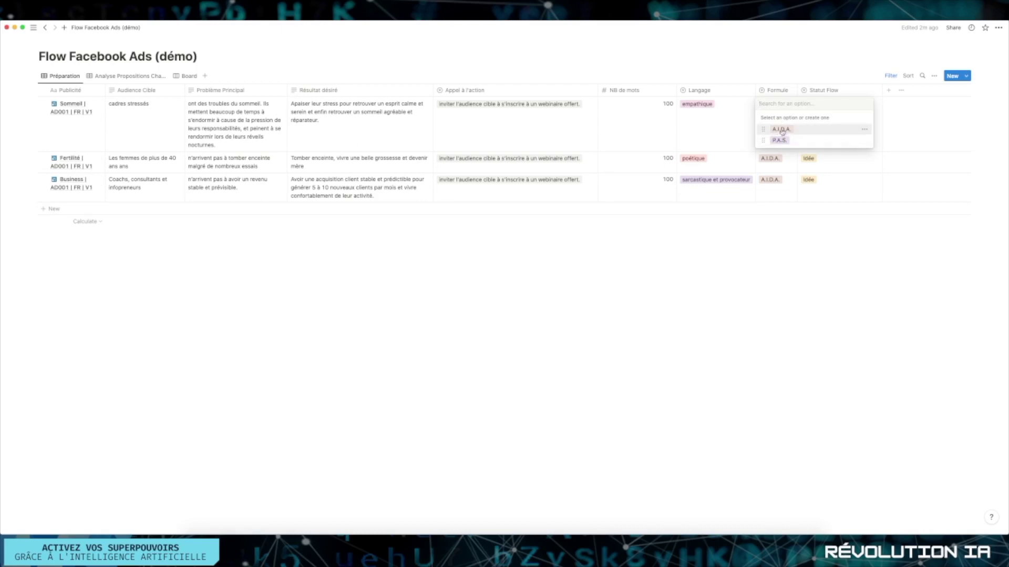
click(780, 131)
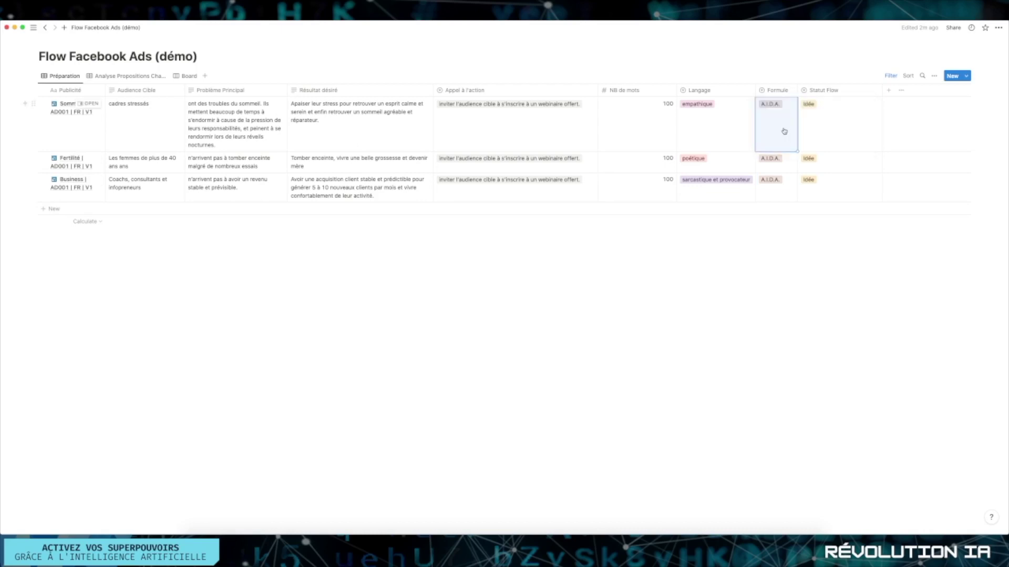
click(786, 271)
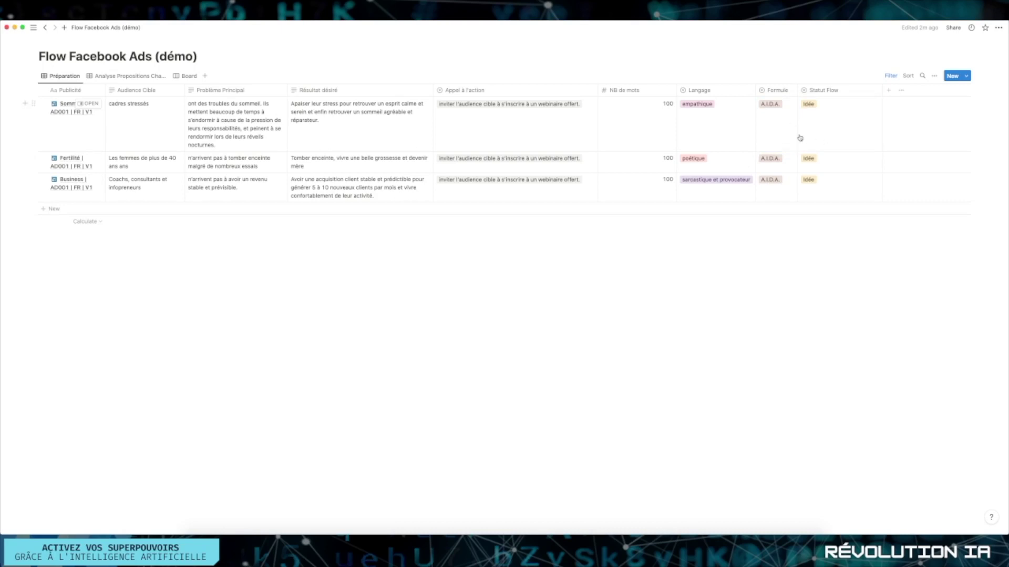
click(829, 122)
key(Escape)
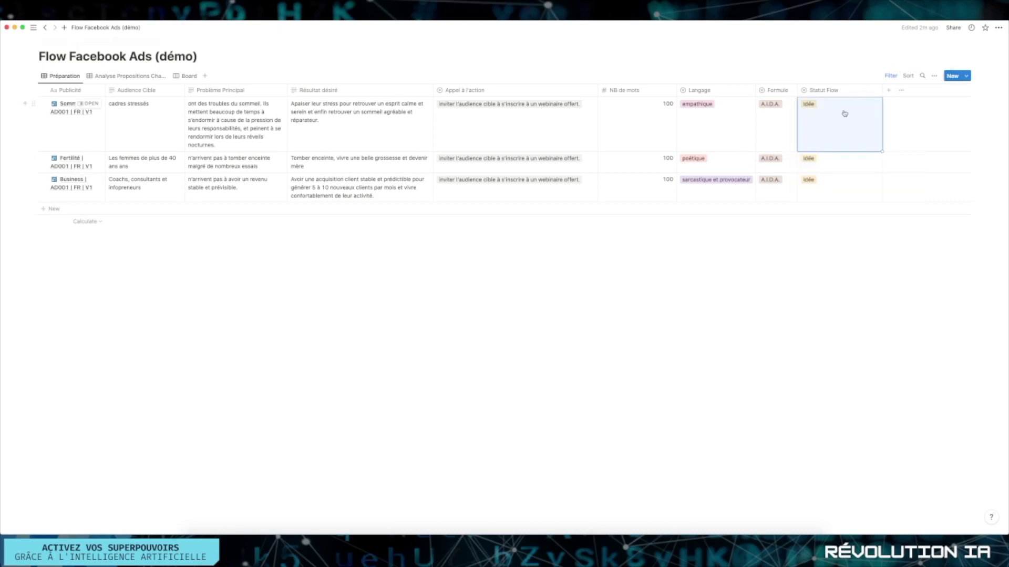
click(847, 268)
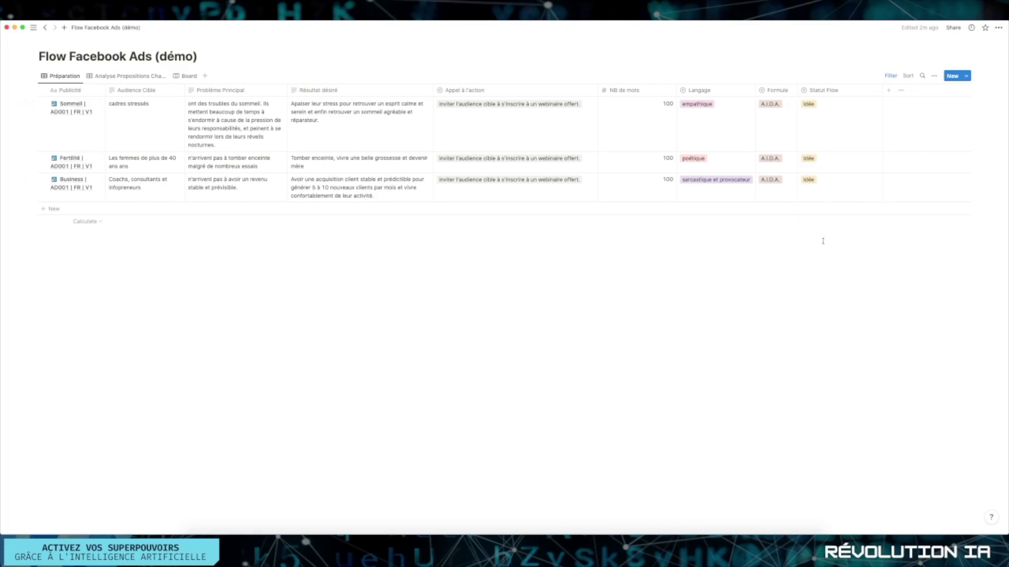
Step: Set Statut Flow to "ChatGPT | Au travail" for the Sommeil, Fertilité and Business ads
click(828, 125)
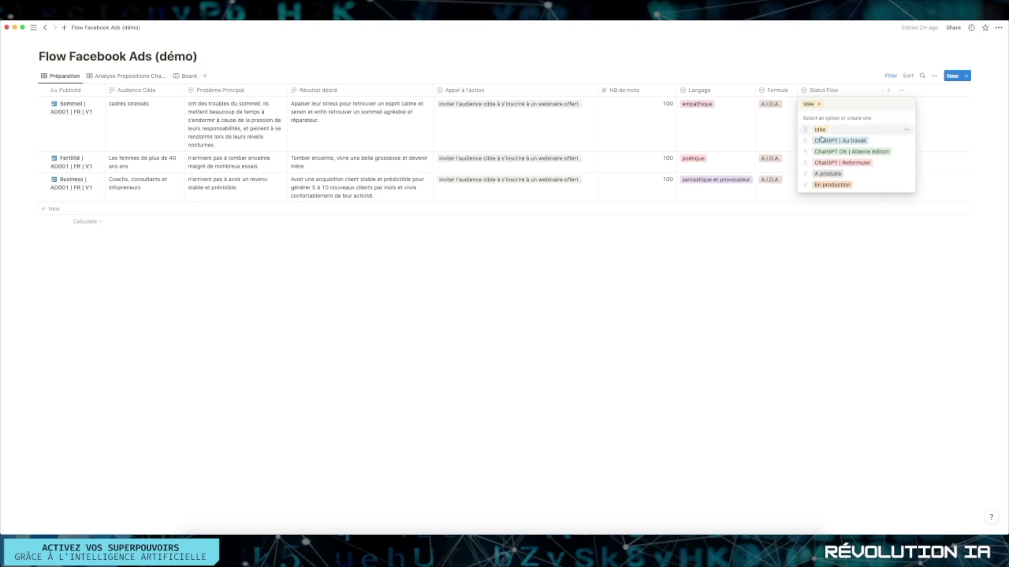
click(840, 140)
click(840, 165)
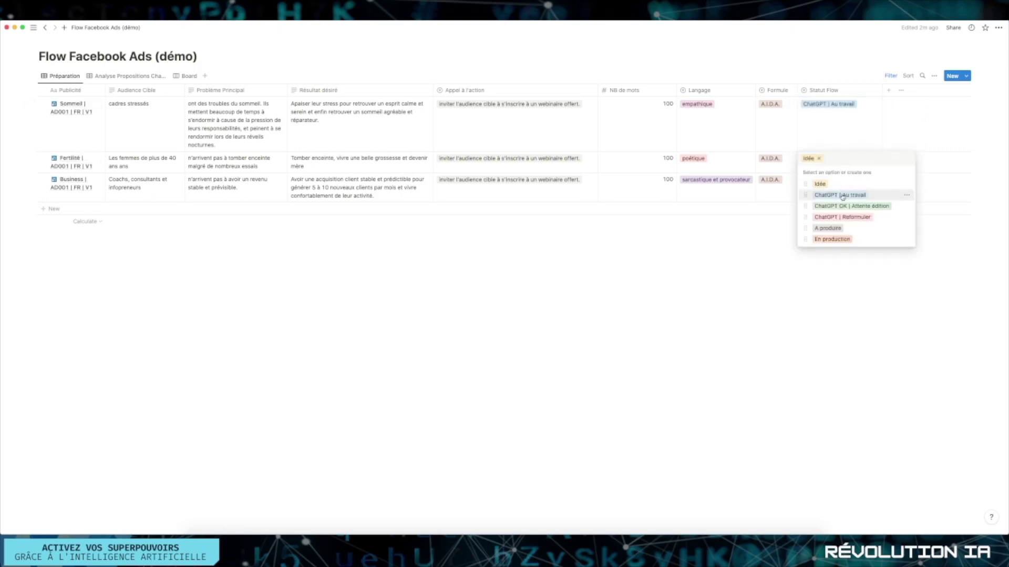
click(840, 195)
click(837, 187)
click(840, 216)
click(743, 273)
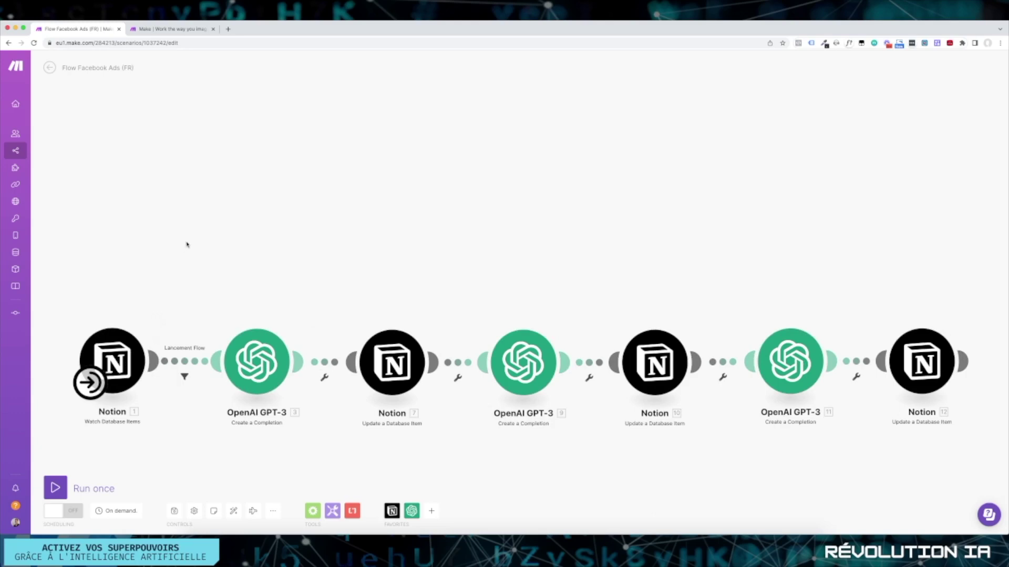
Step: Run the Flow Facebook Ads (FR) scenario once in Make and return to the Notion database
click(56, 488)
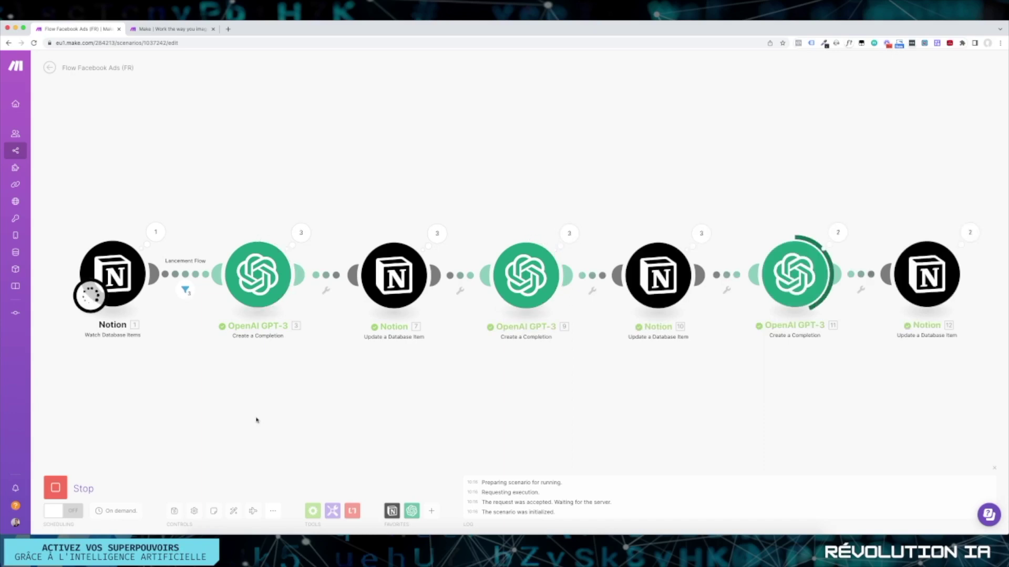
key(super+Tab)
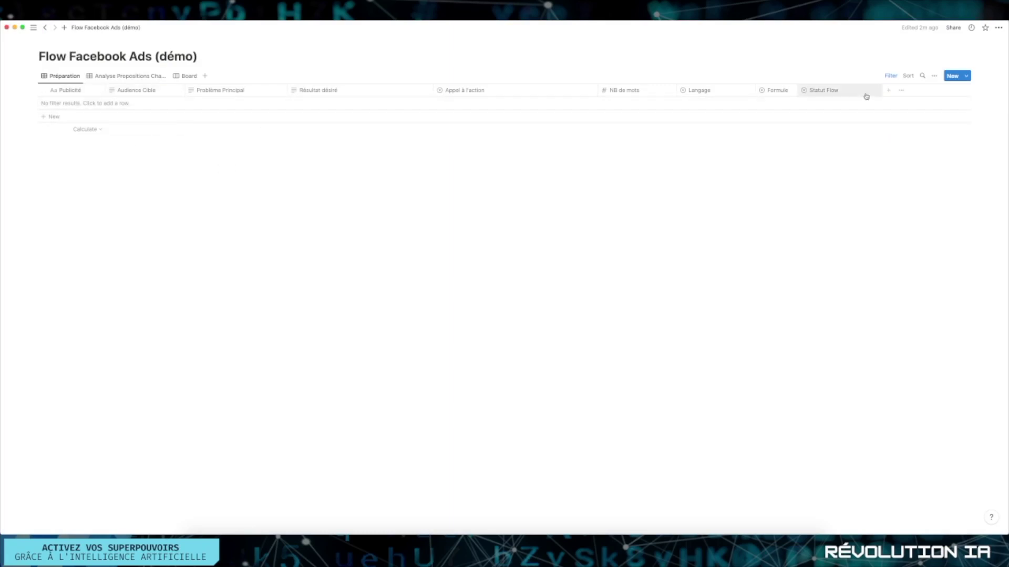
Step: Open the Analyse Propositions view and review the Sommeil ad's titles, main text and audience ideas
click(126, 76)
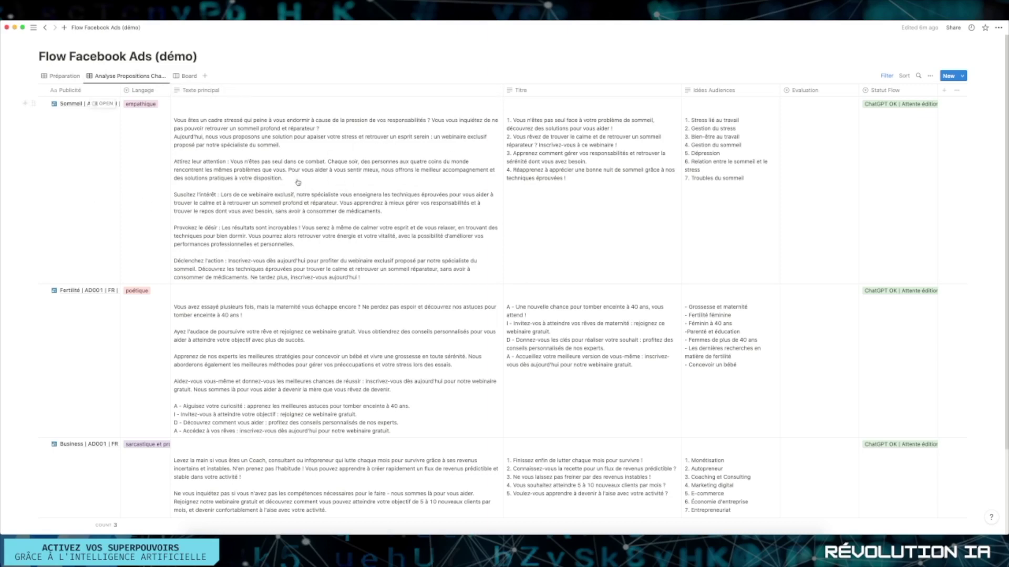
click(562, 140)
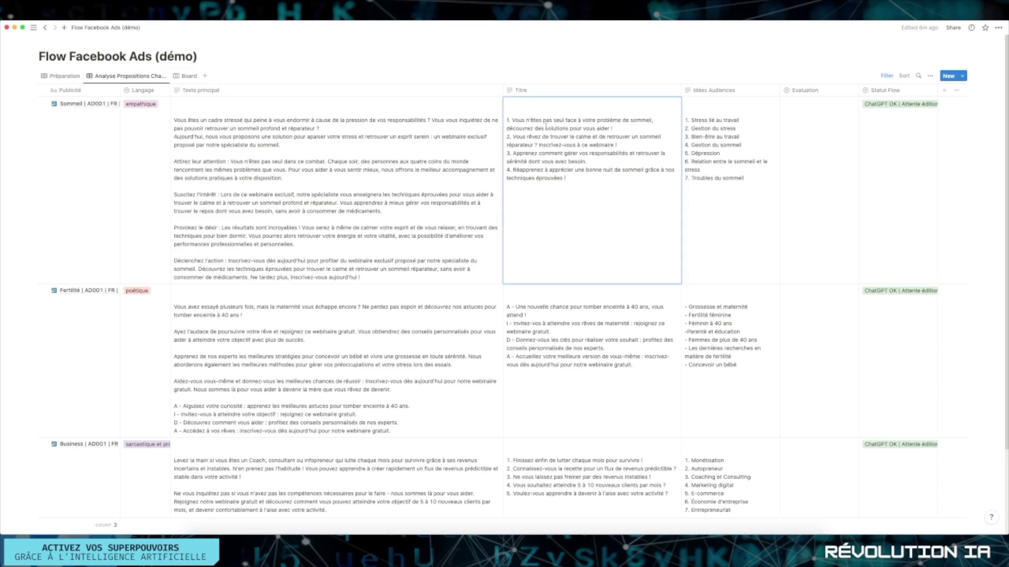
key(Escape)
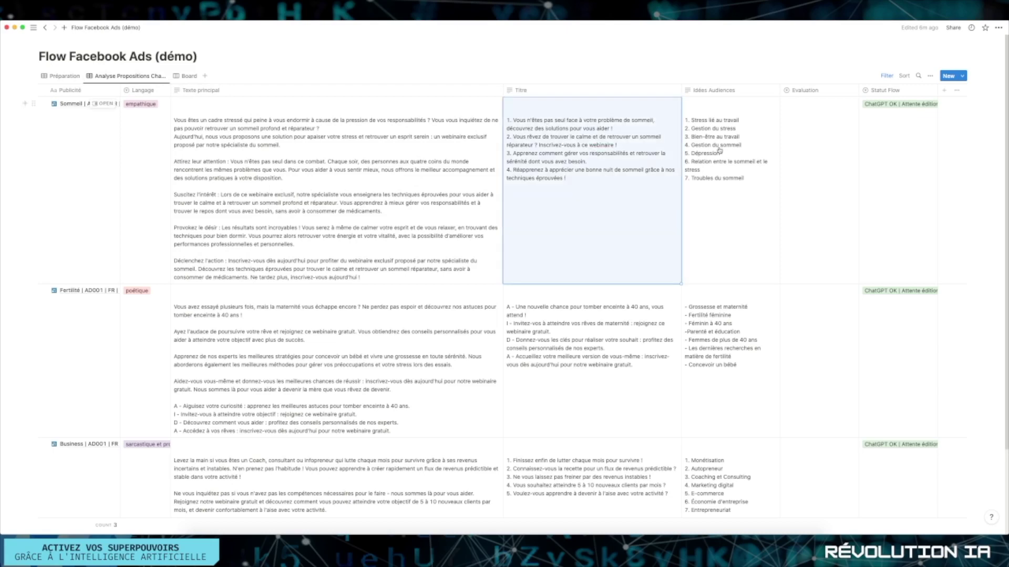
click(312, 185)
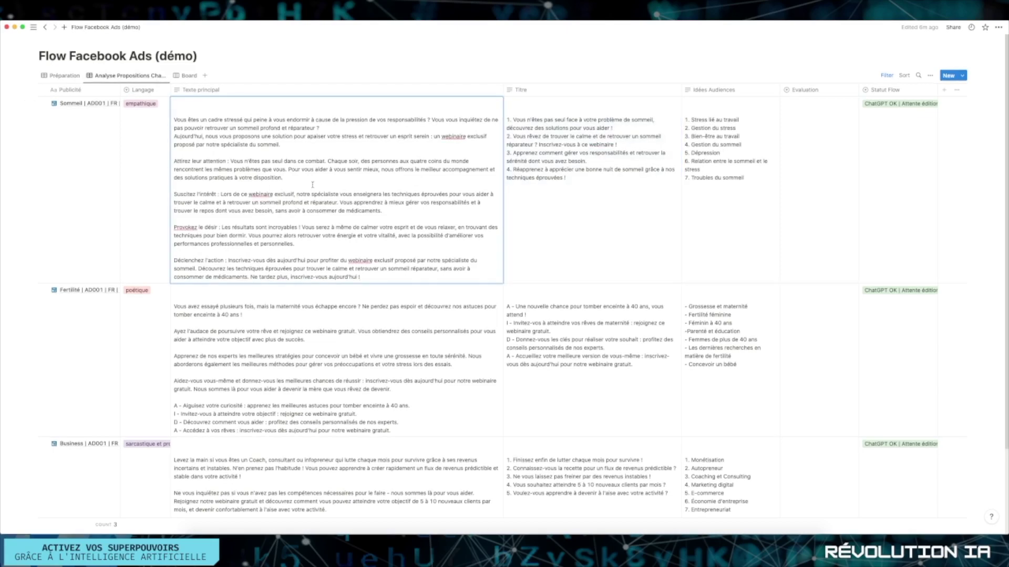
click(731, 133)
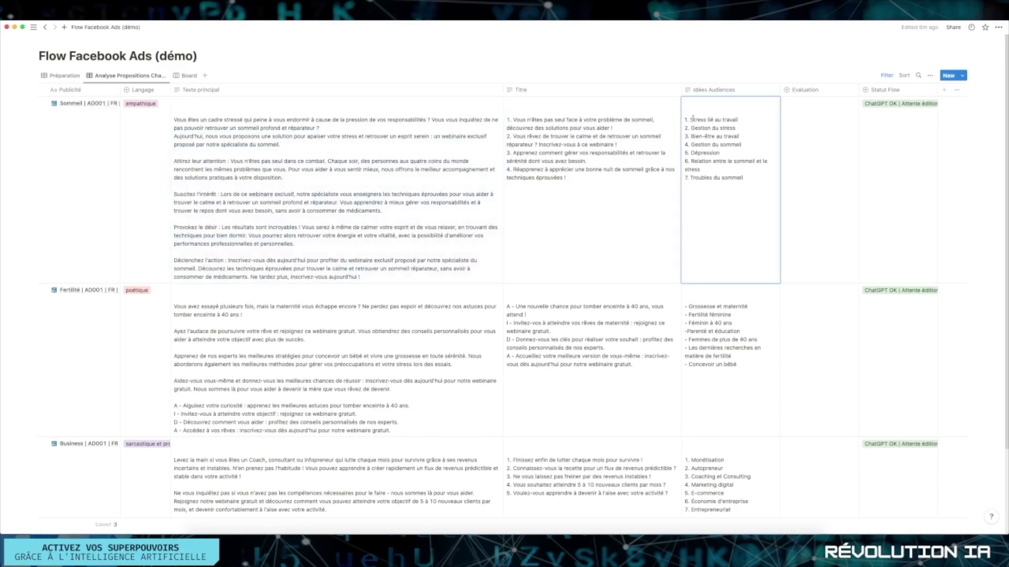
drag(692, 119, 686, 161)
click(743, 181)
click(712, 178)
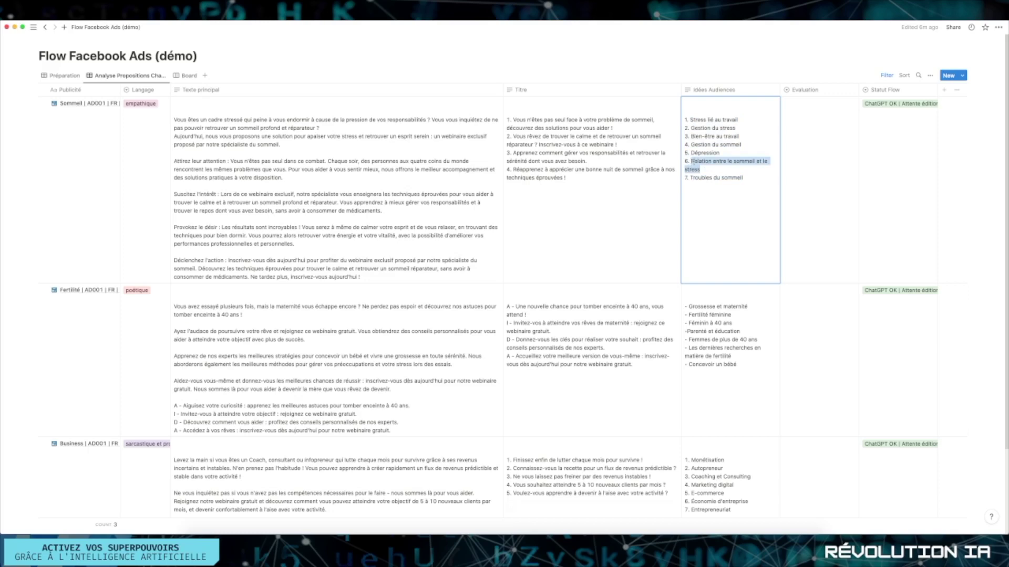
click(716, 126)
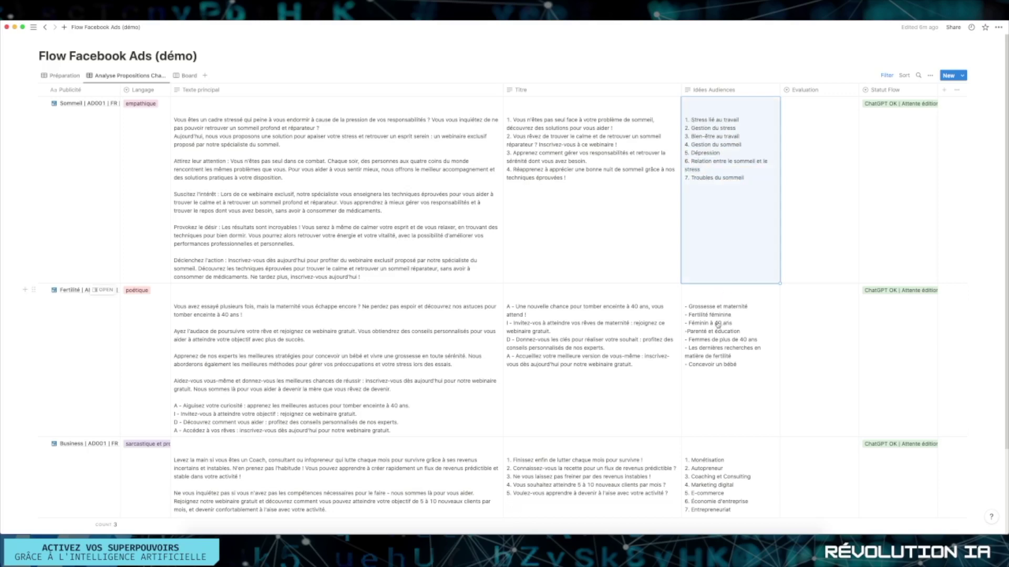
Step: Review the Idées Audiences suggestions for the Fertilité and Business ads
click(745, 314)
drag(690, 340, 754, 340)
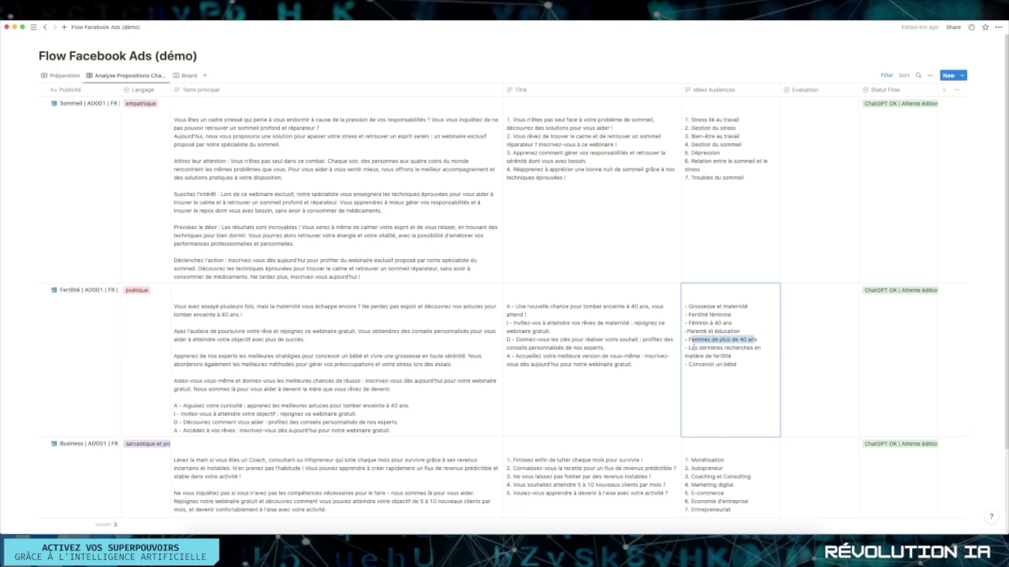
drag(689, 348, 742, 353)
key(Escape)
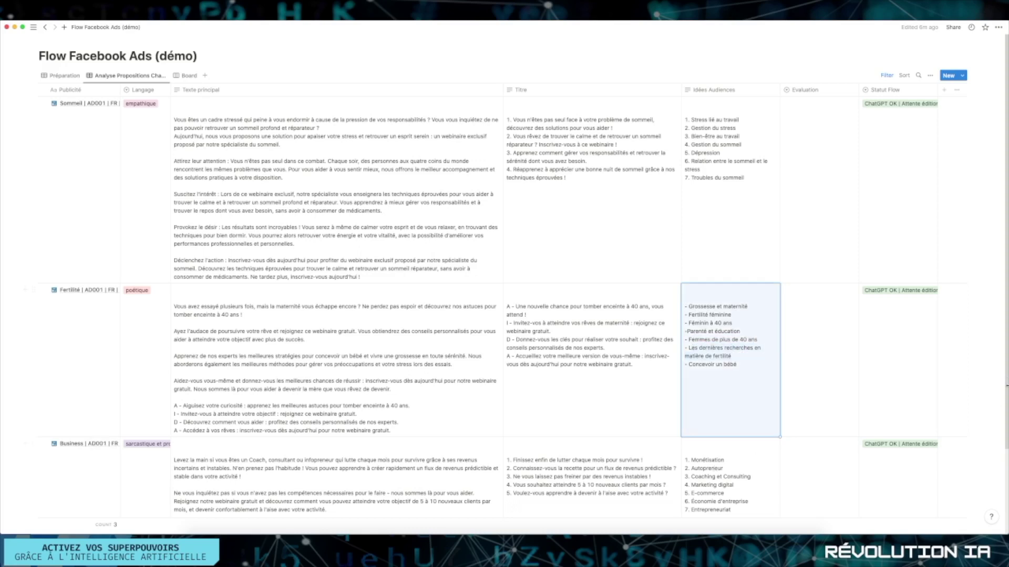
scroll(824, 447, down, 2)
click(723, 447)
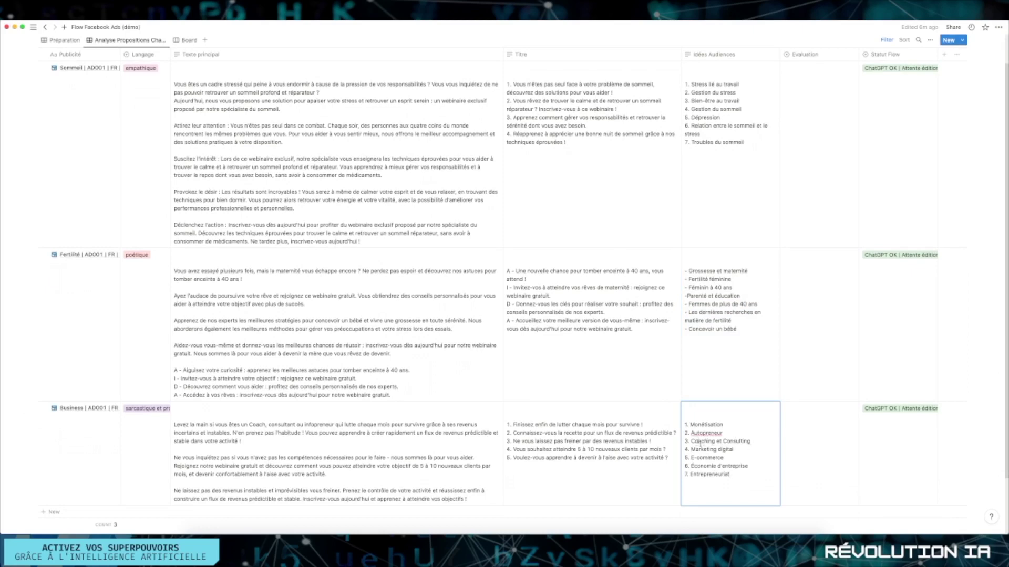
drag(685, 442, 735, 451)
click(735, 452)
key(Escape)
scroll(778, 258, up, 2)
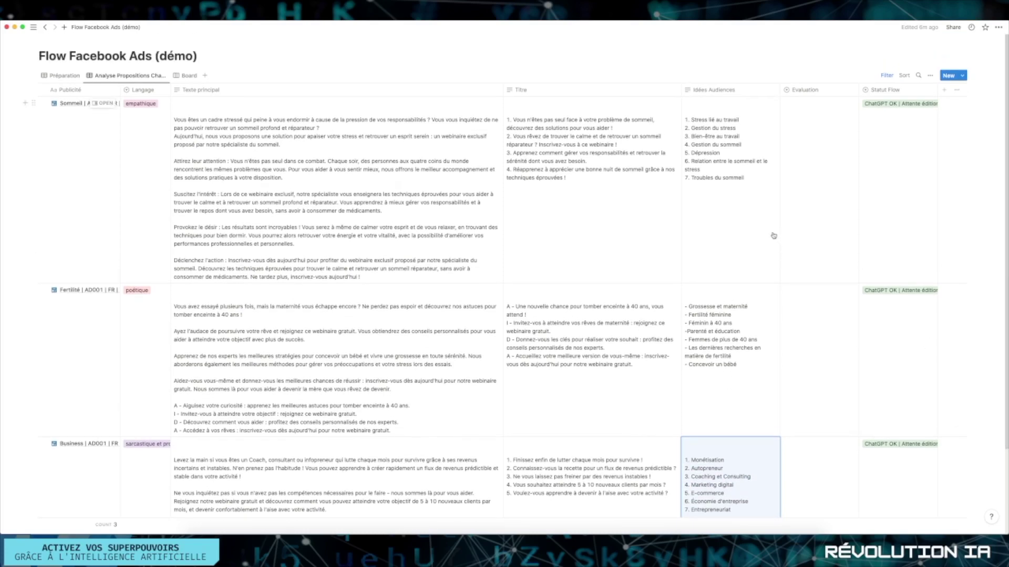
Step: Examine the Titre proposals generated for the Fertilité ad
click(720, 161)
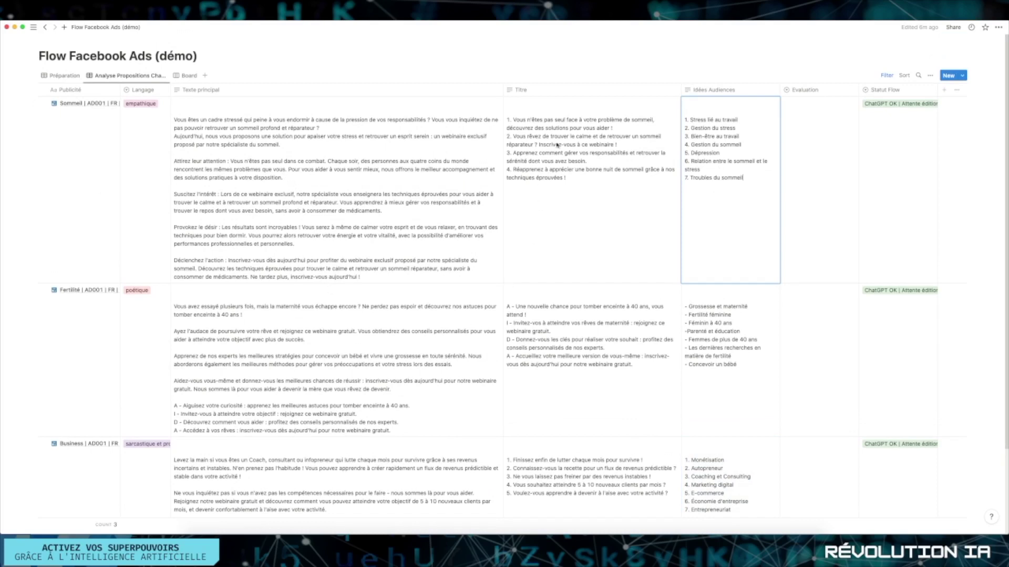
click(515, 311)
click(513, 308)
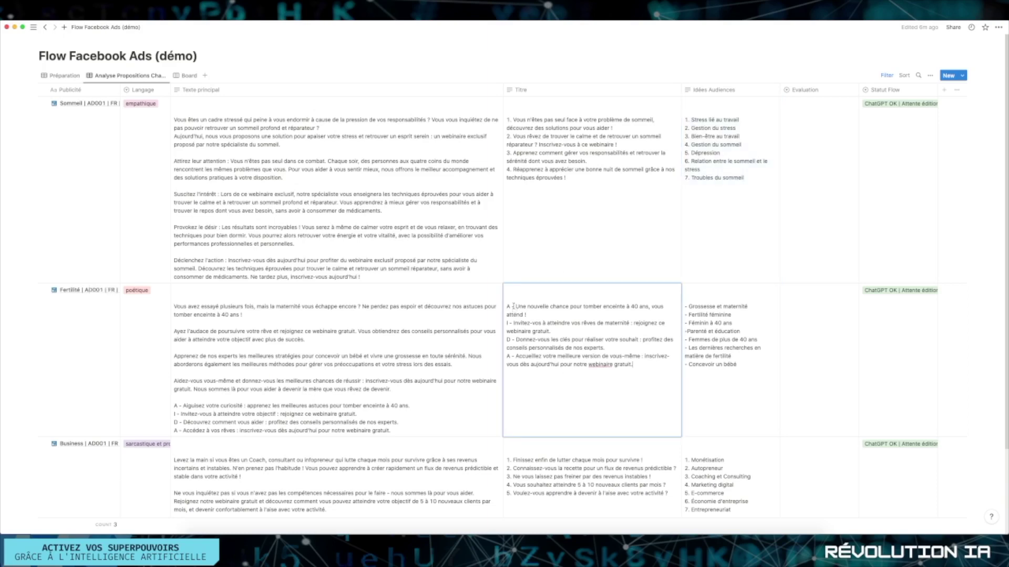
drag(508, 307, 626, 394)
click(633, 389)
Step: Clear the Texte principal, Titre and Idées Audiences fields of the Fertilité ad
click(284, 343)
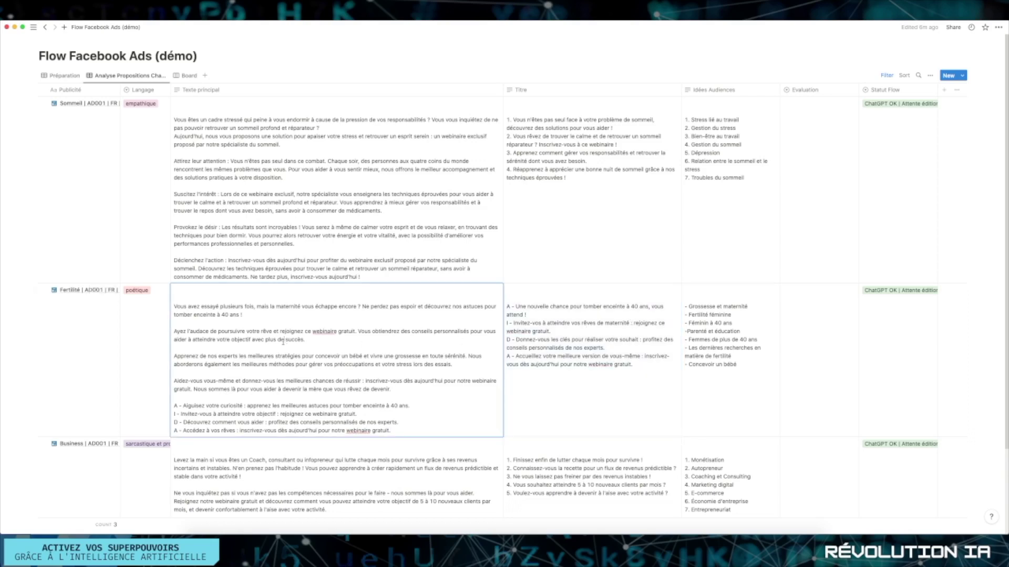
triple_click(283, 342)
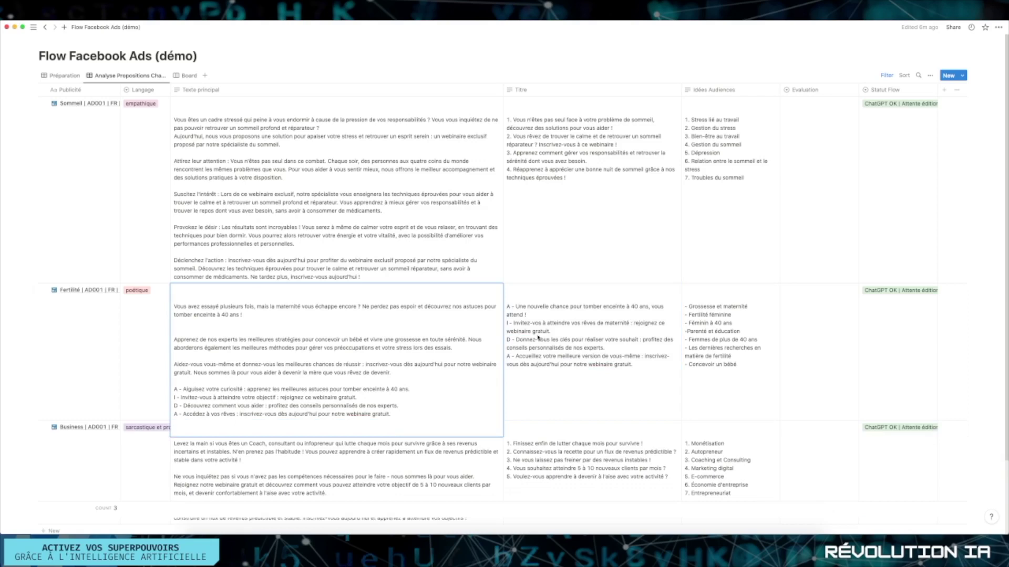
key(super+a)
key(BackSpace)
triple_click(546, 320)
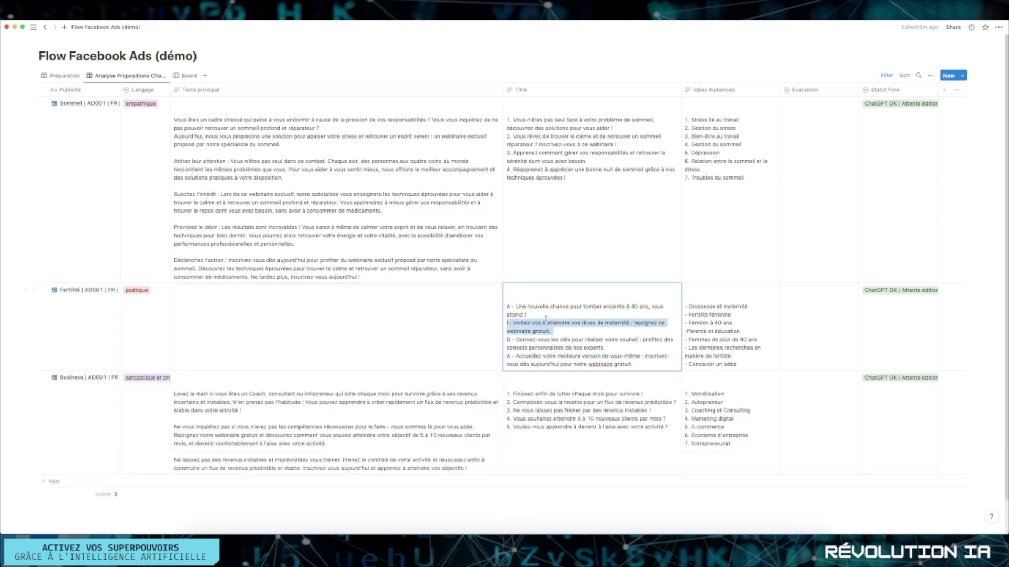
key(super+a)
key(BackSpace)
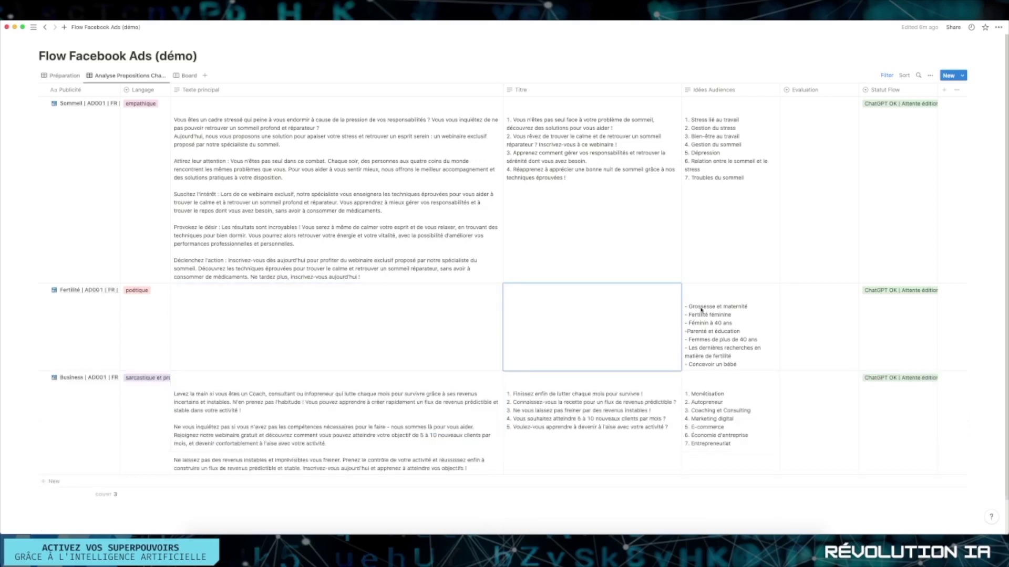
double_click(702, 308)
key(super+a)
key(BackSpace)
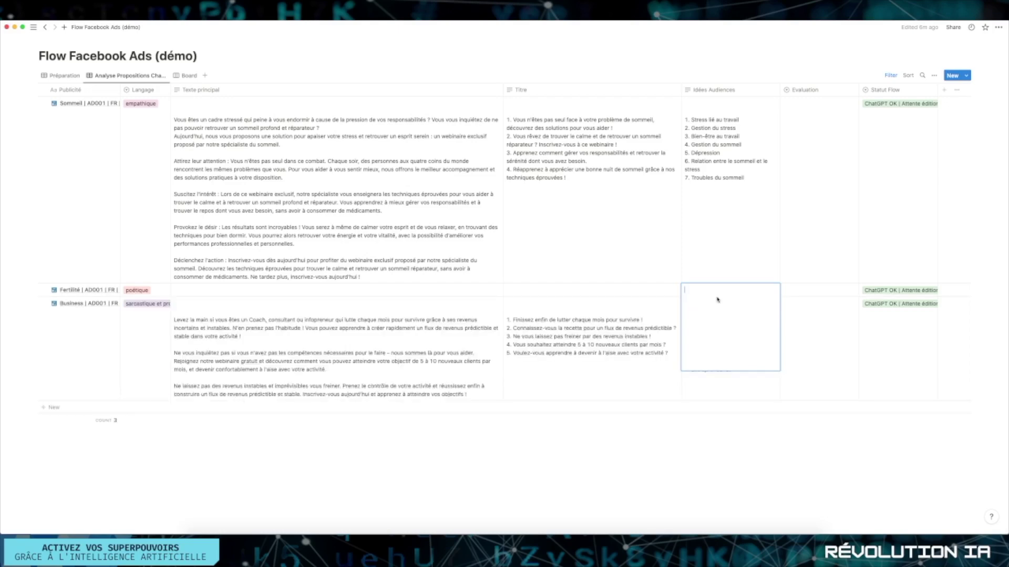
key(Escape)
Step: Set the Fertilité ad's Statut Flow to "ChatGPT | Au travail" and open the Préparation view
click(893, 288)
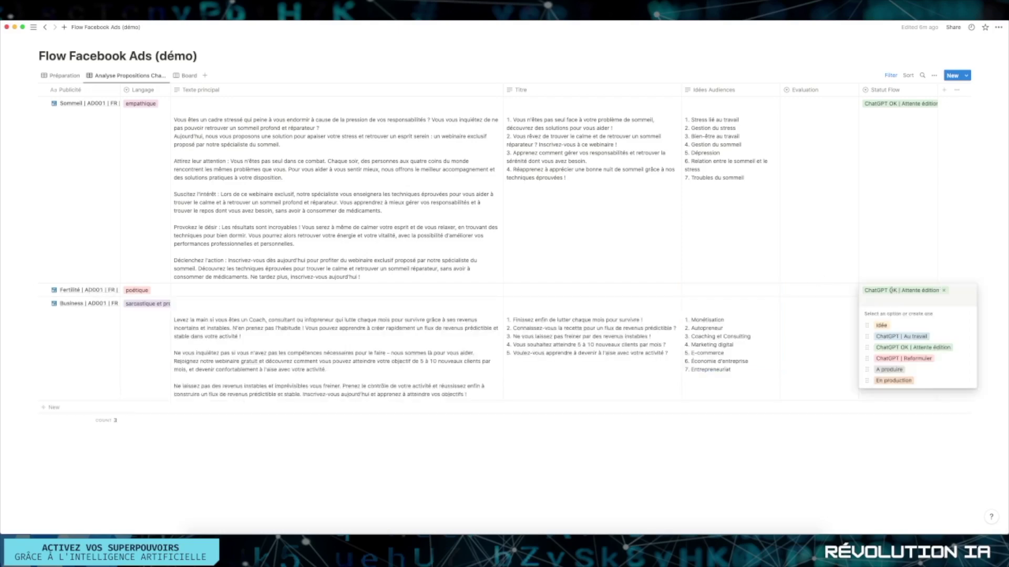
click(896, 339)
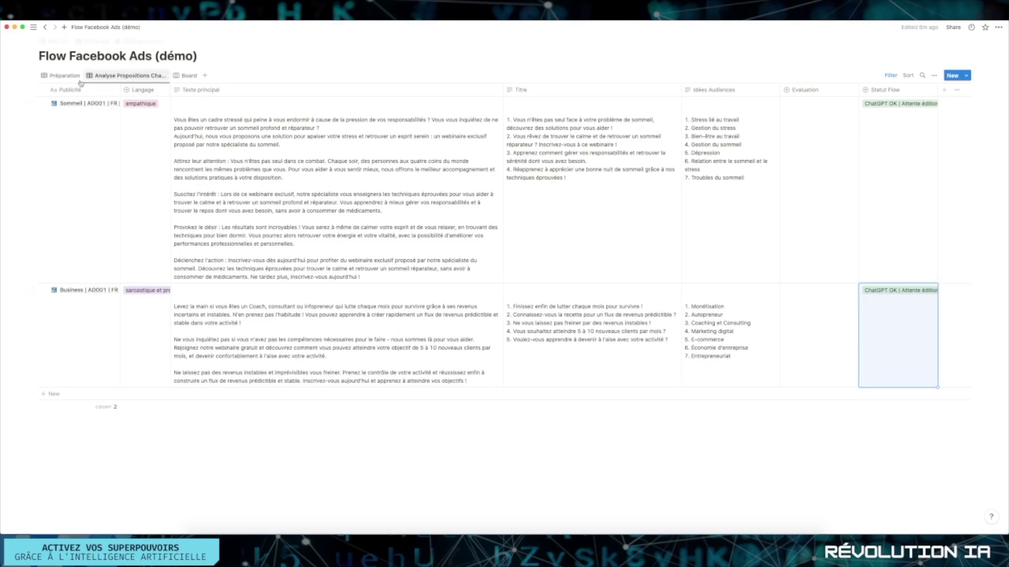
click(61, 76)
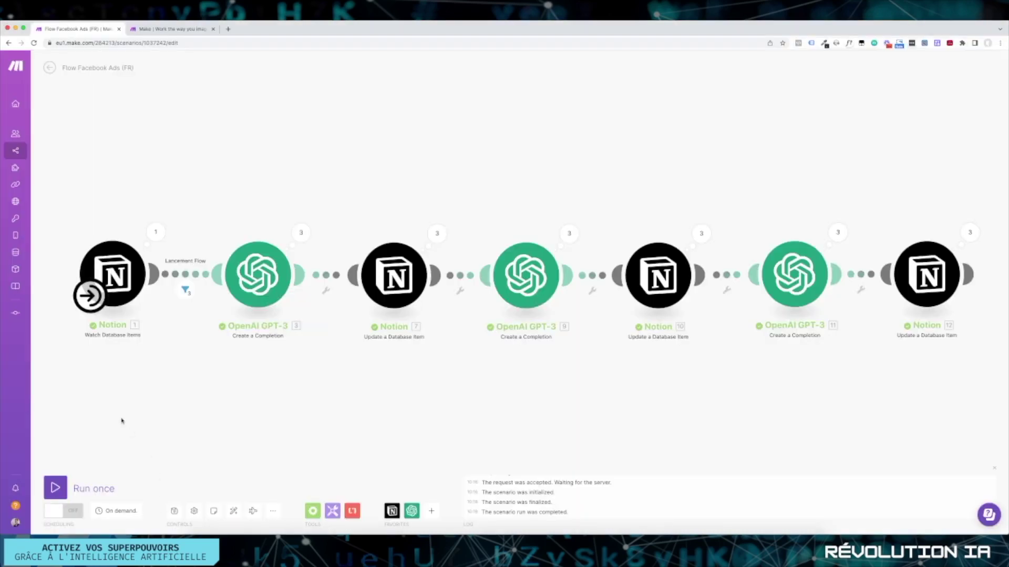
Step: Run the Make scenario again to regenerate the Fertilité ad's content, and switch back to Notion
click(56, 488)
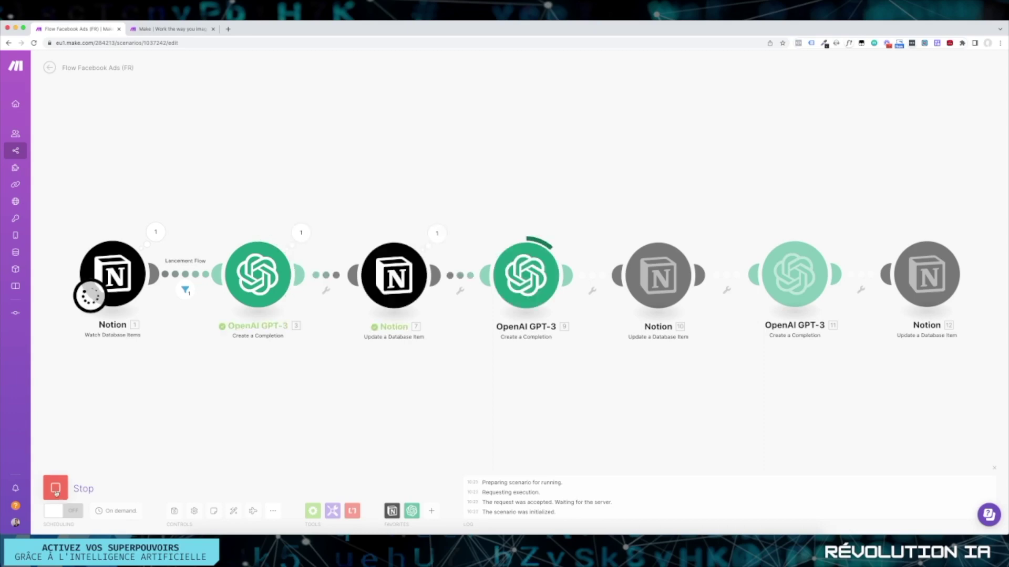
key(super+Tab)
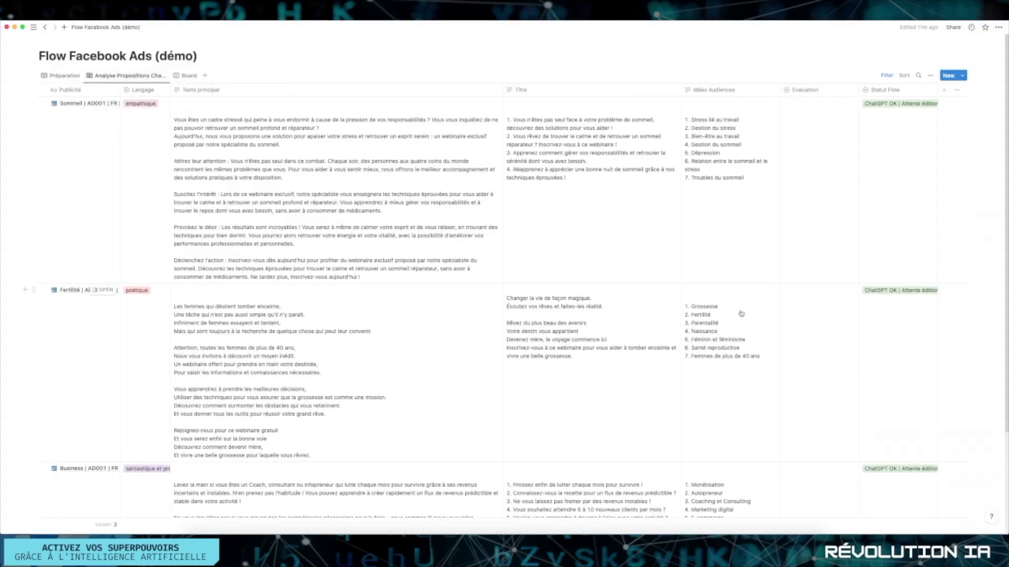
Step: Examine the Idées Audiences suggestions regenerated for the Fertilité ad
click(693, 318)
mouse_move(690, 307)
mouse_down()
mouse_move(745, 355)
mouse_move(694, 315)
mouse_up()
click(745, 355)
click(694, 315)
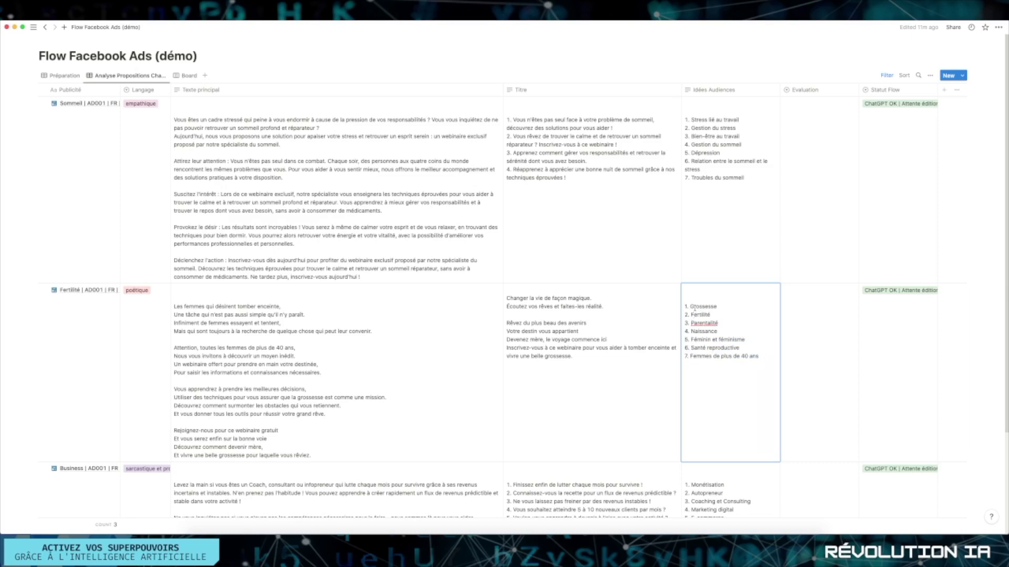
key(Escape)
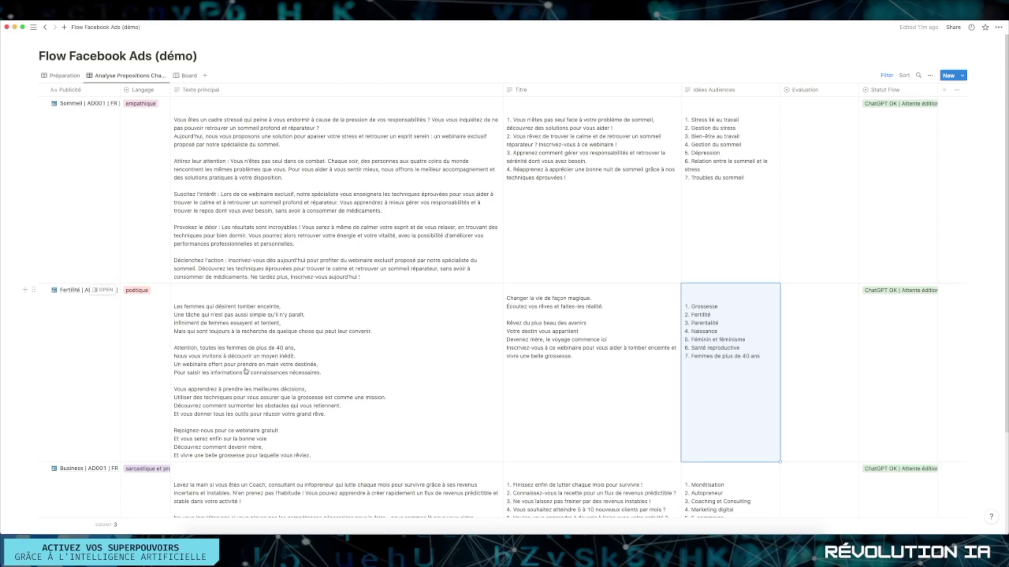
Step: Examine the regenerated Titre and Texte principal proposals of the Fertilité ad
click(555, 348)
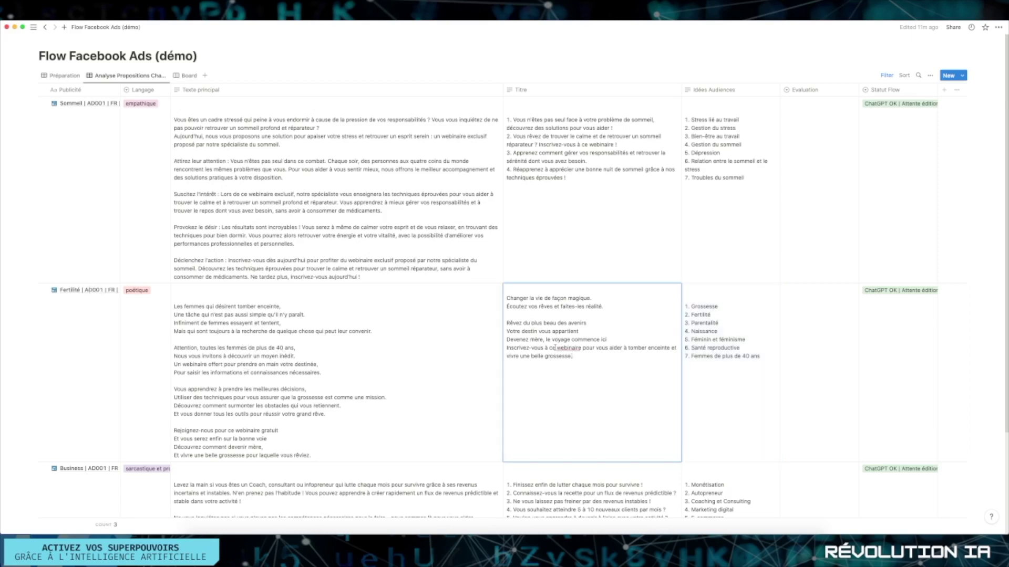
drag(509, 324, 597, 369)
click(598, 368)
drag(513, 329, 554, 330)
click(415, 301)
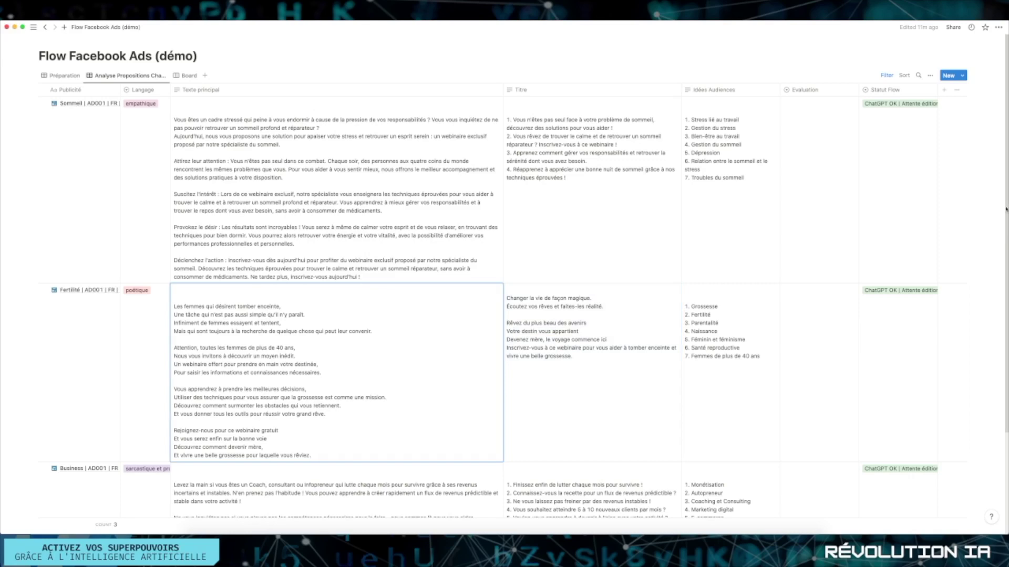
key(Escape)
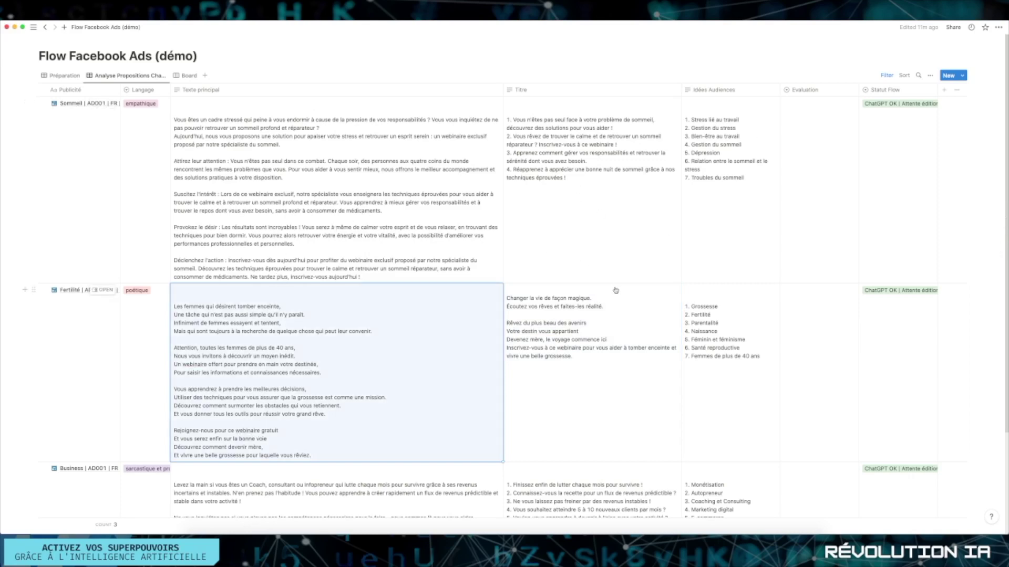
Step: In Evaluation, give the Sommeil ad the middle rating, the Fertilité ad the highest and the Business ad the second-lowest
click(805, 90)
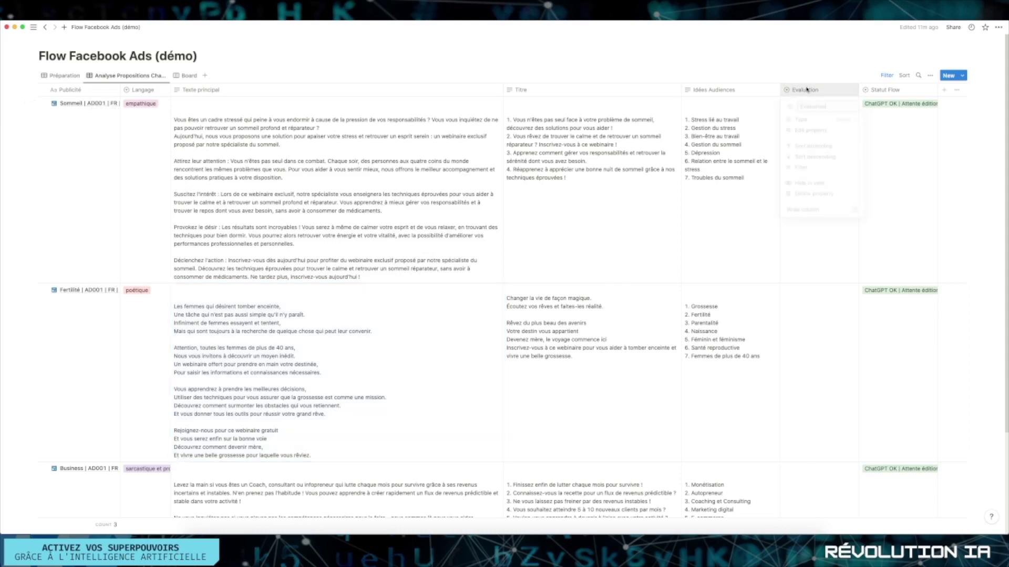
key(Escape)
click(800, 155)
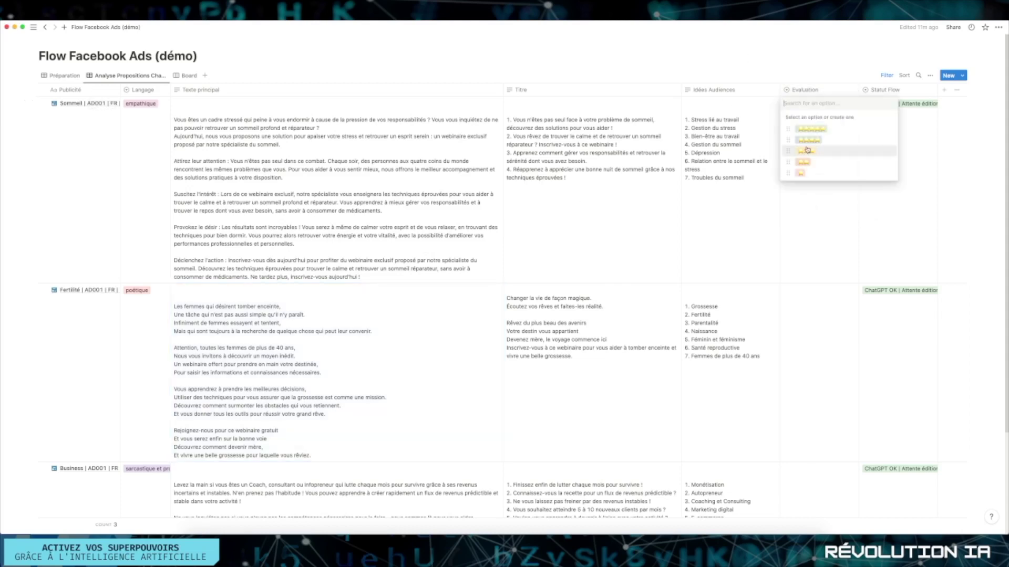
click(812, 152)
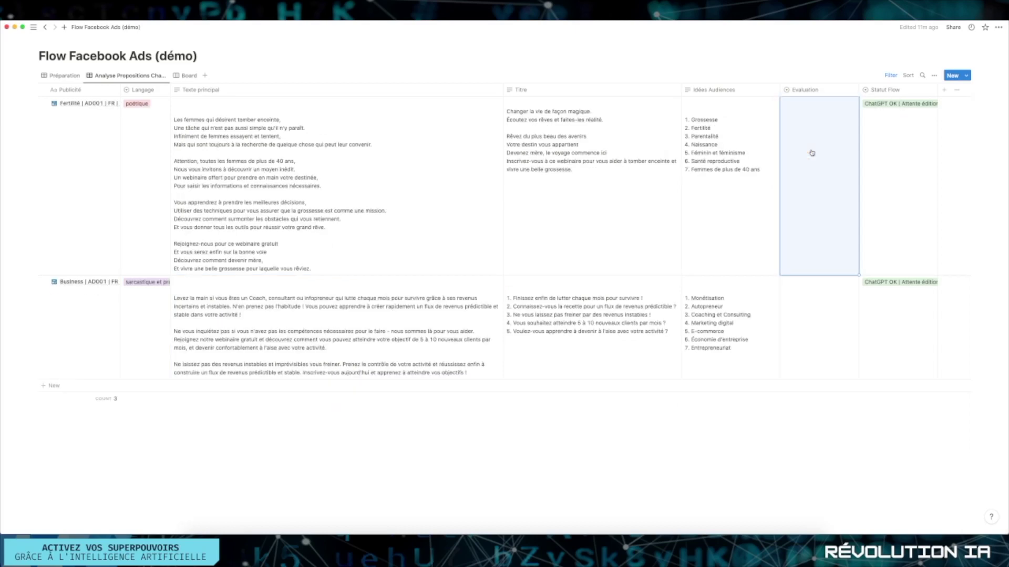
click(812, 153)
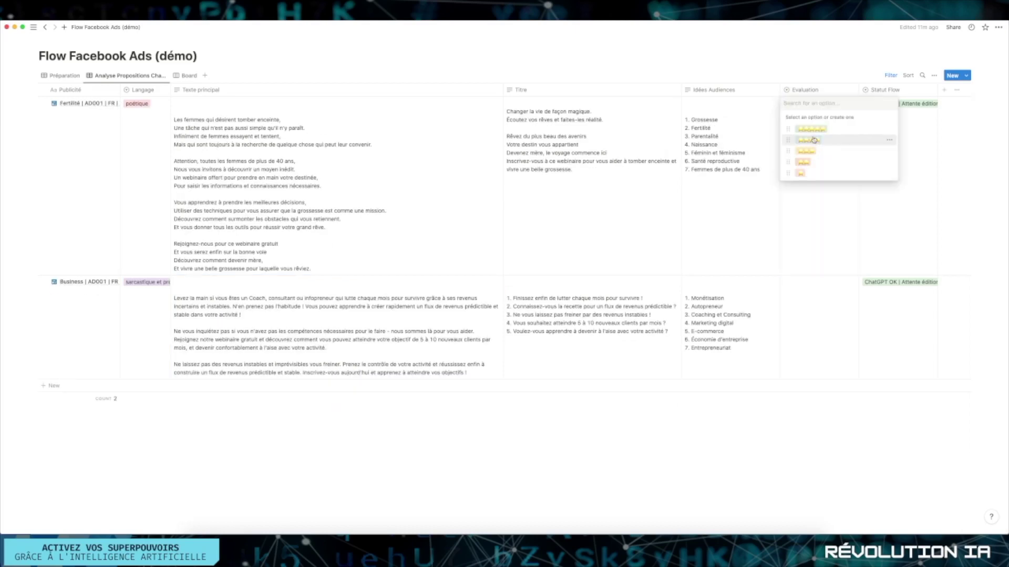
click(814, 132)
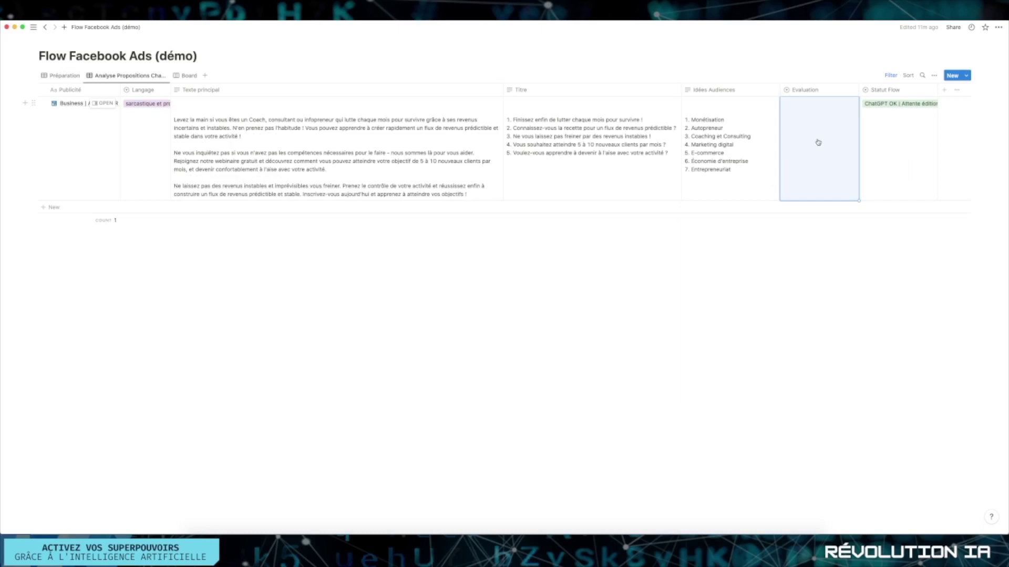
click(818, 142)
click(812, 162)
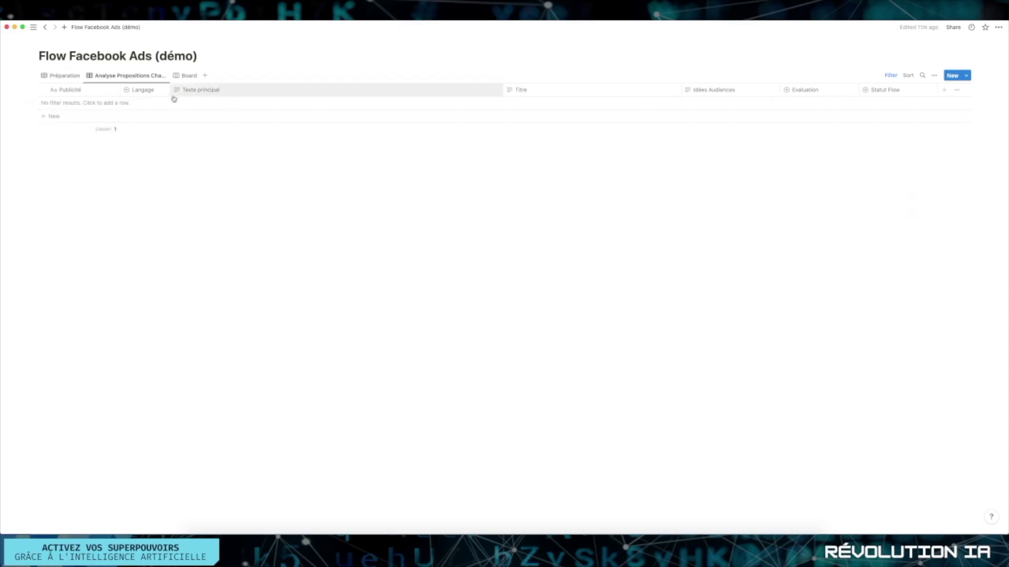
Step: In the Board view, move the rated Business ad to "ChatGPT | Au travail" and the Fertilité ad to "A produire"
click(186, 76)
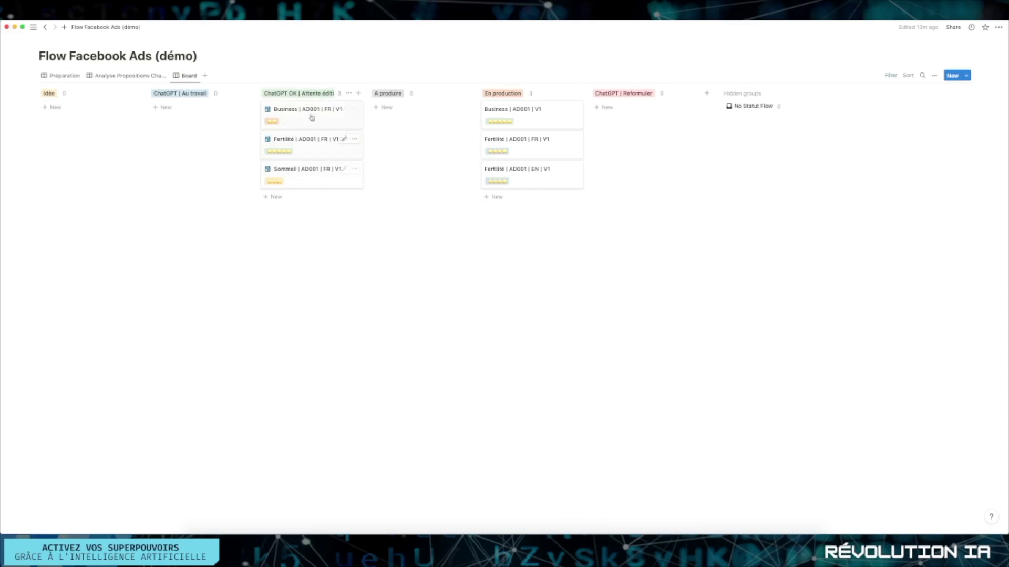
drag(311, 116, 179, 112)
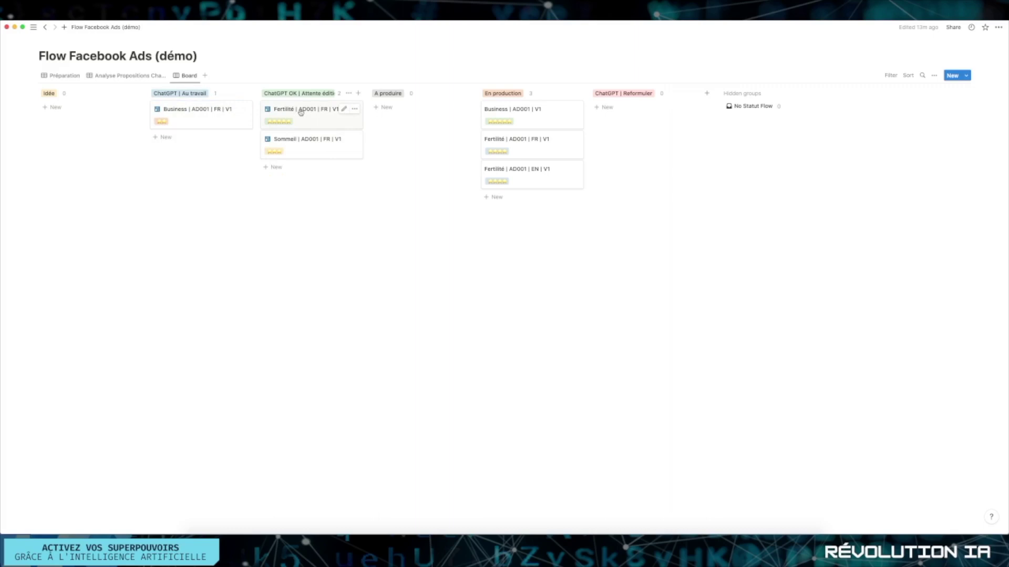
drag(300, 112, 413, 105)
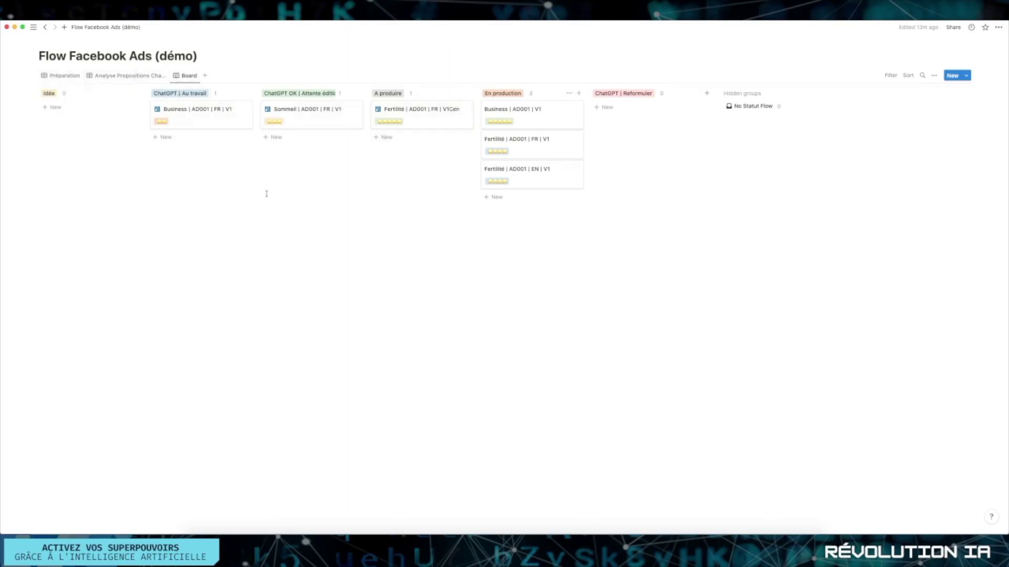
Step: Examine the Business ad's brief in the Préparation view, including its NB de mots value and the available Langage options
key(super+Tab)
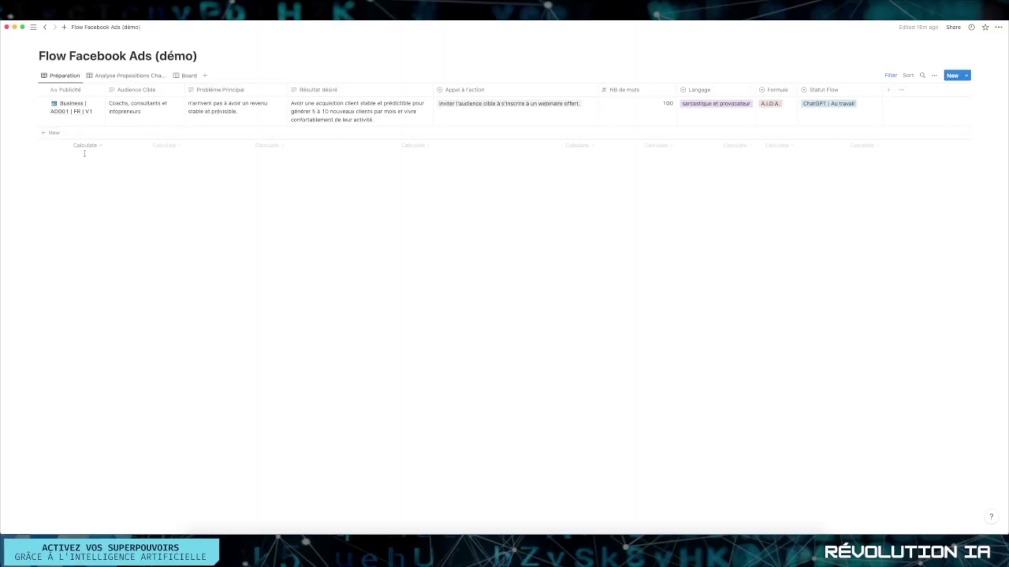
mouse_move(97, 116)
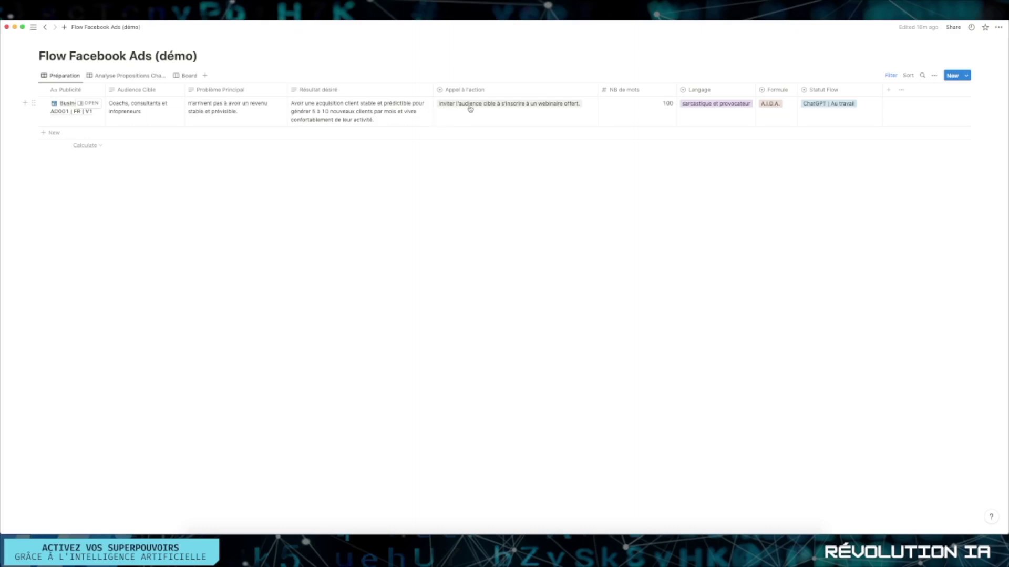
click(655, 101)
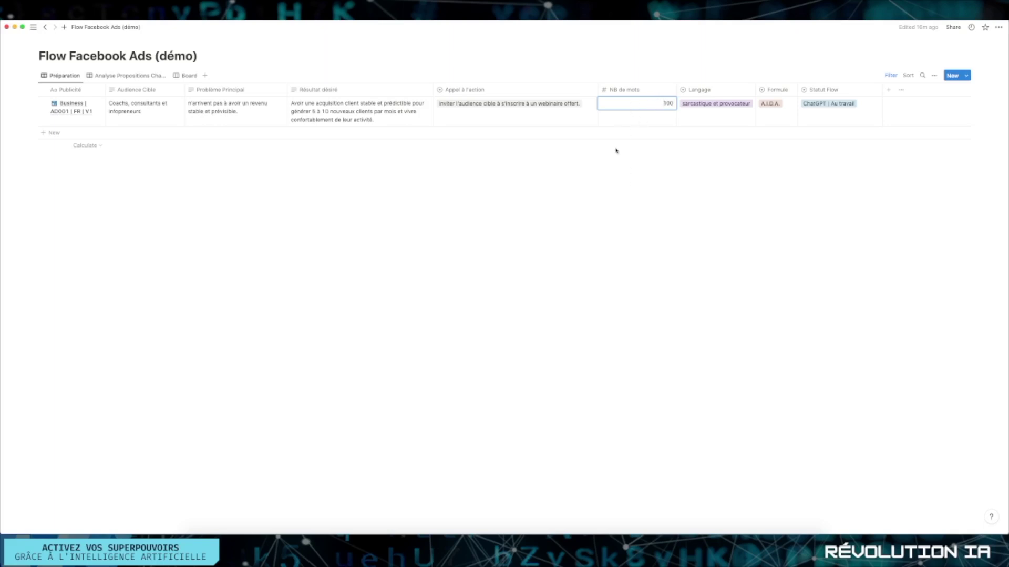
click(709, 118)
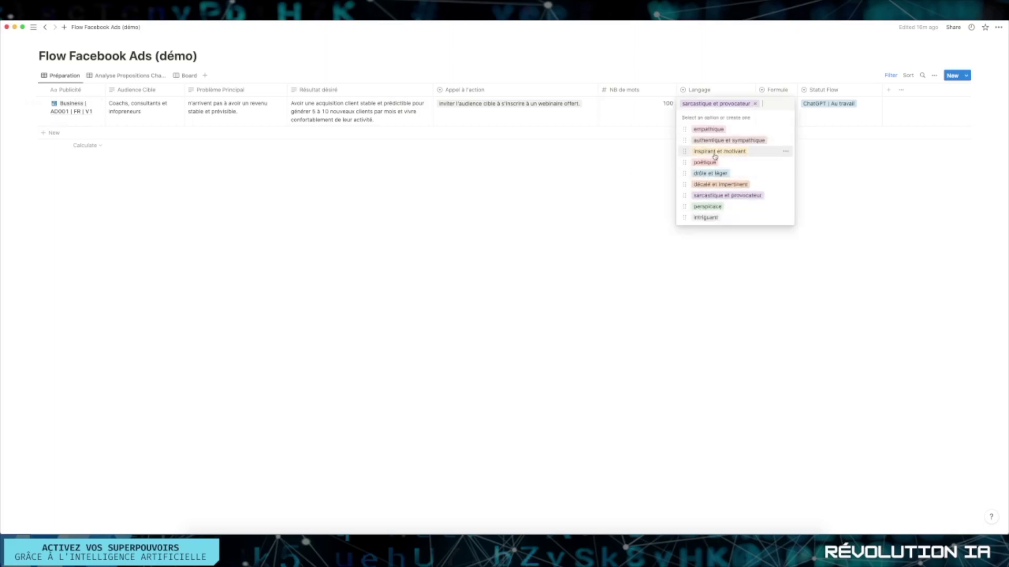
key(Escape)
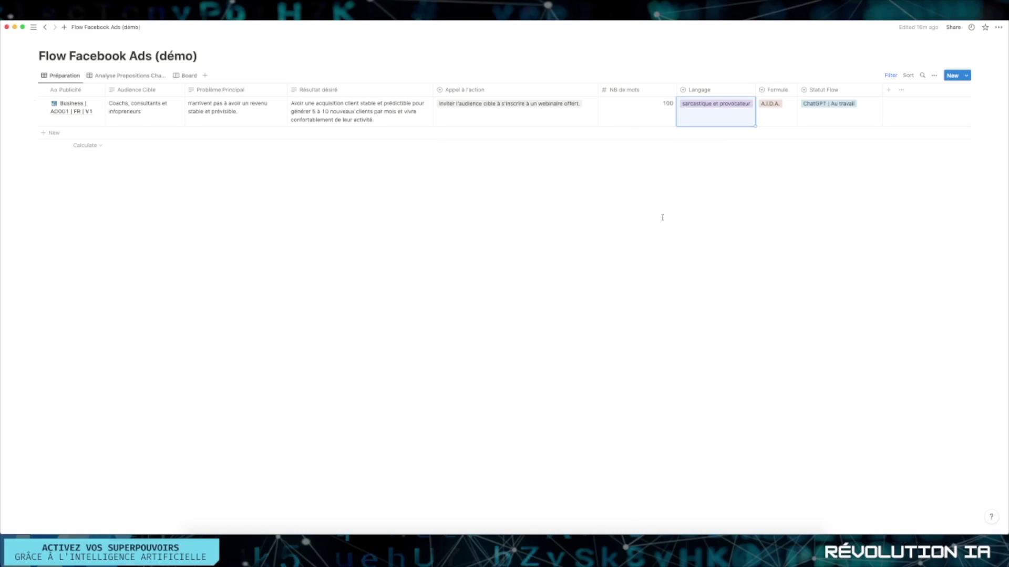
click(736, 211)
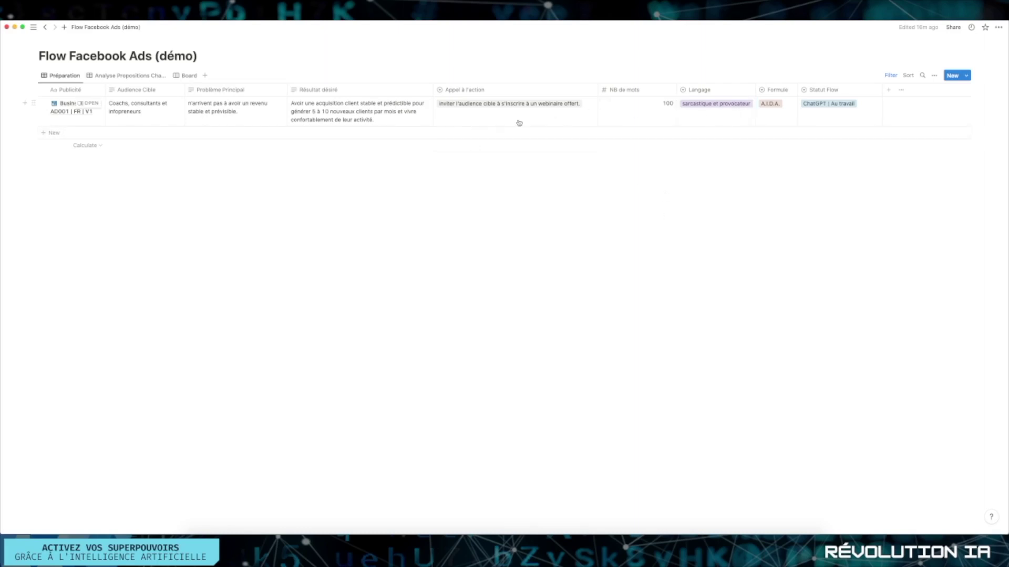
Step: Go from the database's connection settings to Notion's page for developing or managing integrations
click(999, 29)
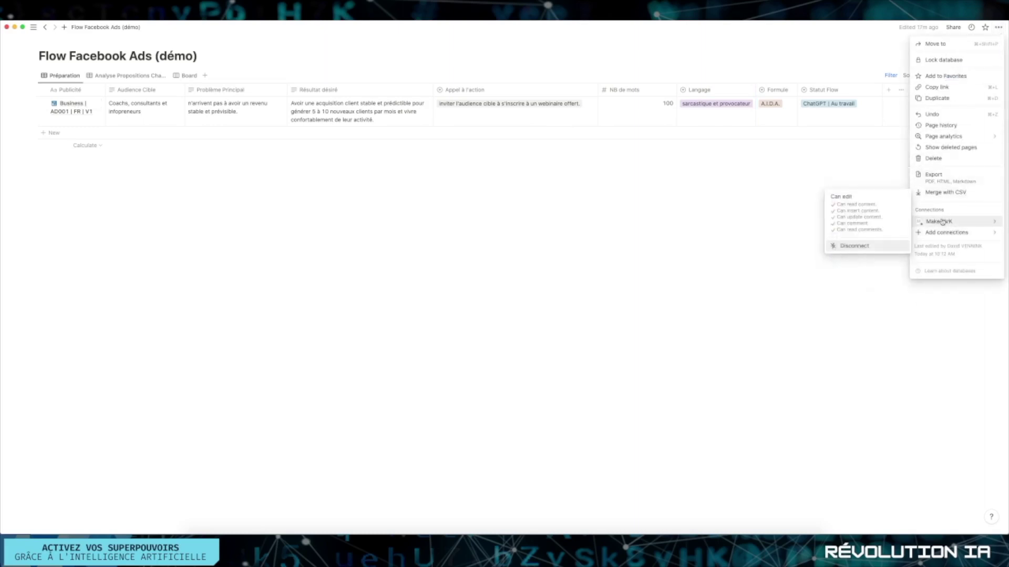
mouse_move(938, 236)
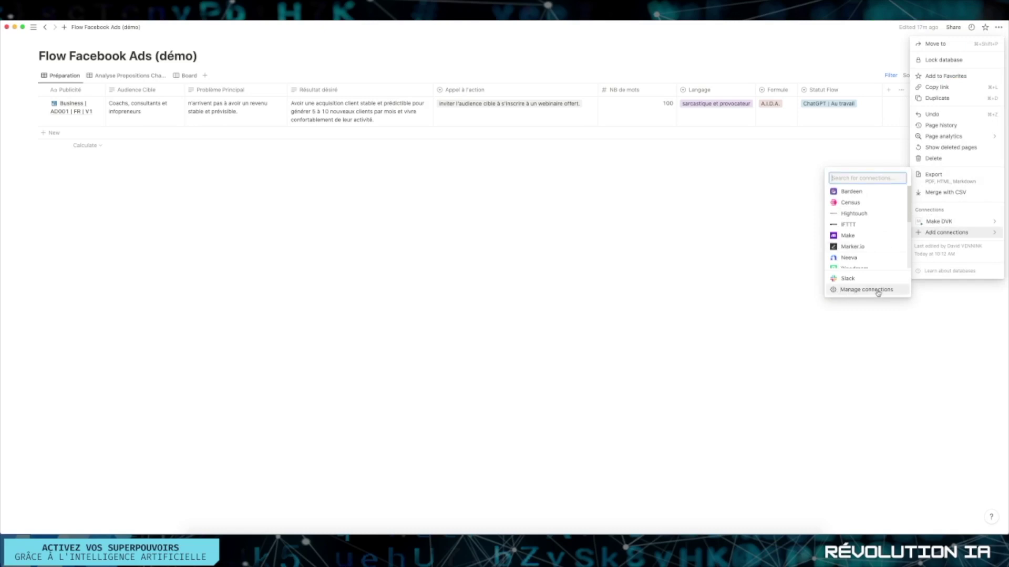
click(851, 292)
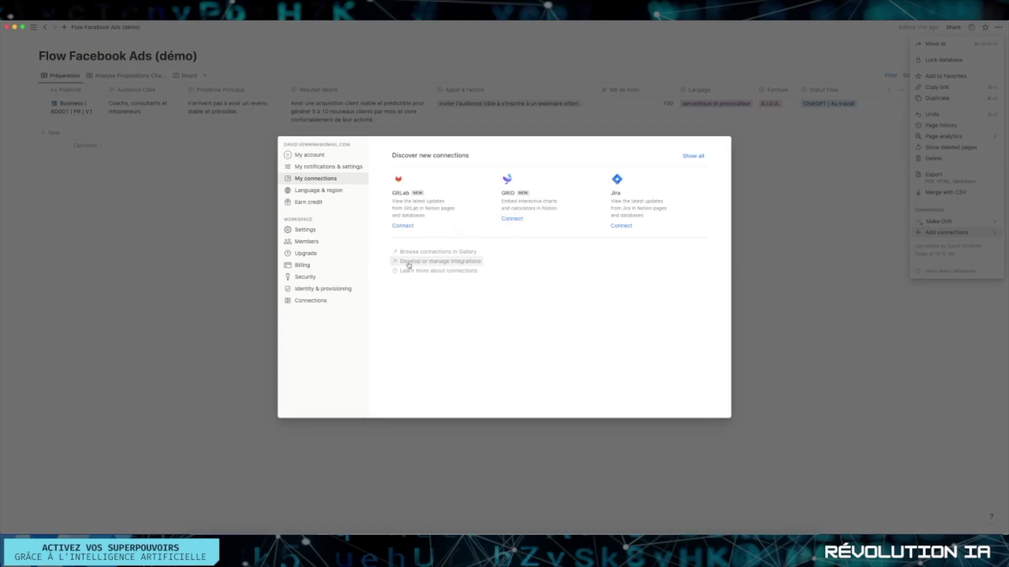
click(435, 261)
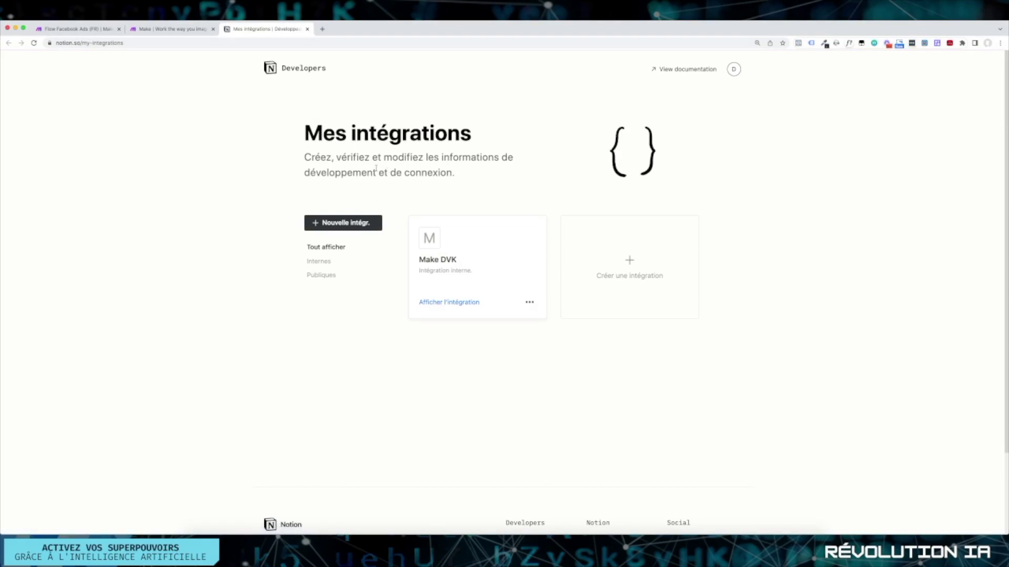
Step: Create a new Notion integration named "Make DEMO", keeping the default capabilities, and submit it
click(342, 223)
text(M)
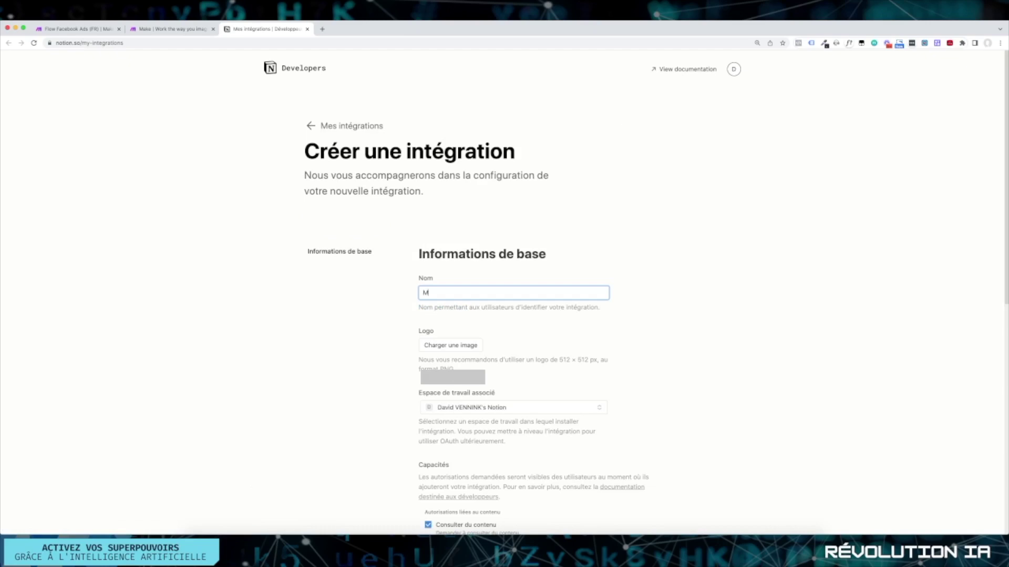
text(ake DEMO)
scroll(534, 132, down, 5)
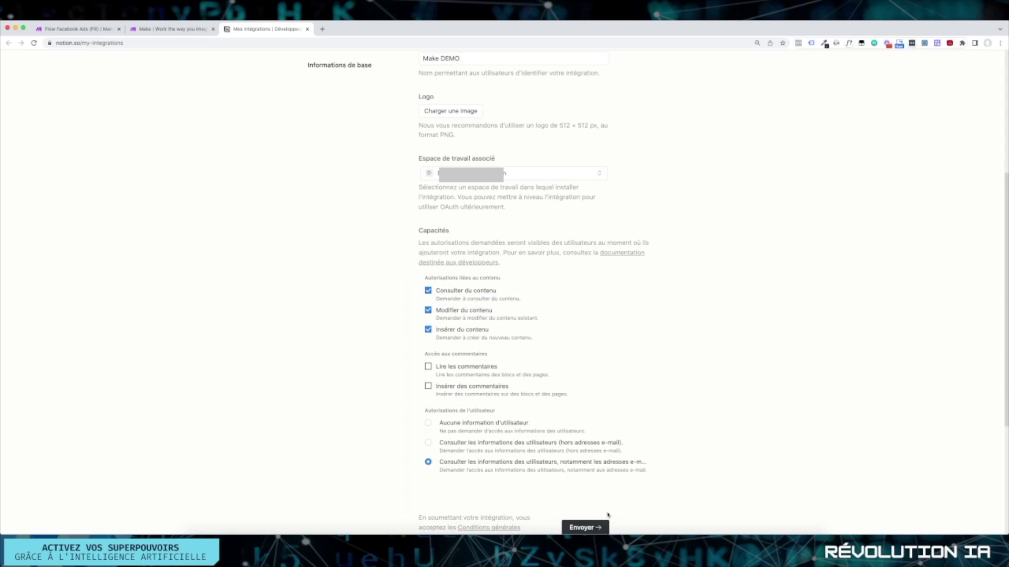
click(590, 528)
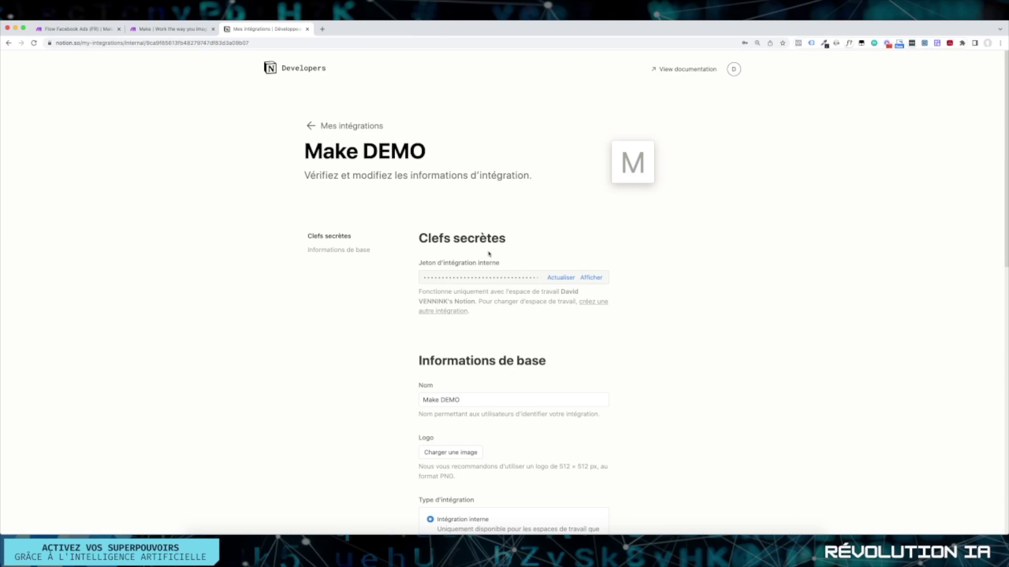
Step: Sign up for a free Make account, accepting the terms and the news subscription, and verify the account's email
key(ctrl+shift+Tab)
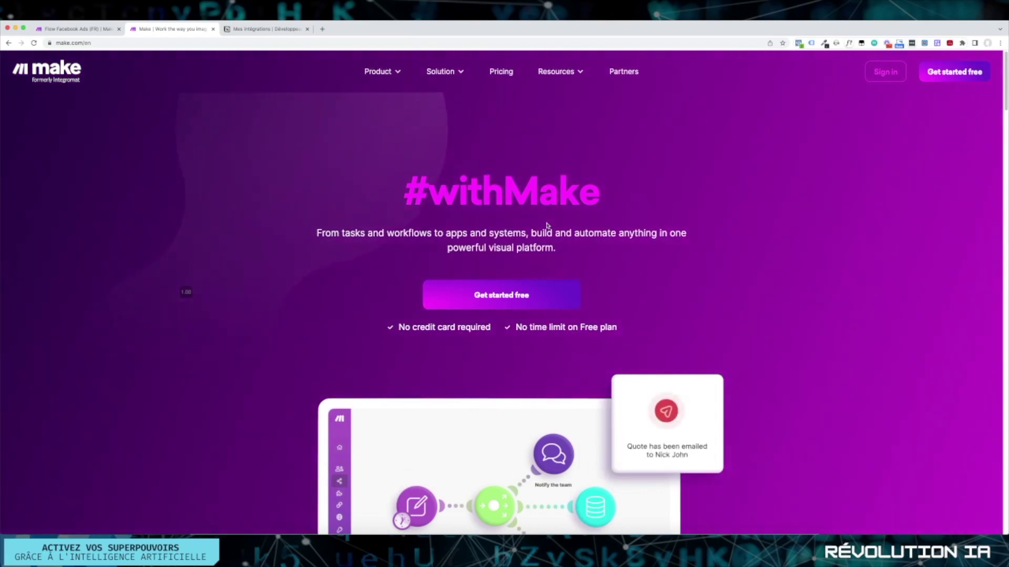
click(949, 78)
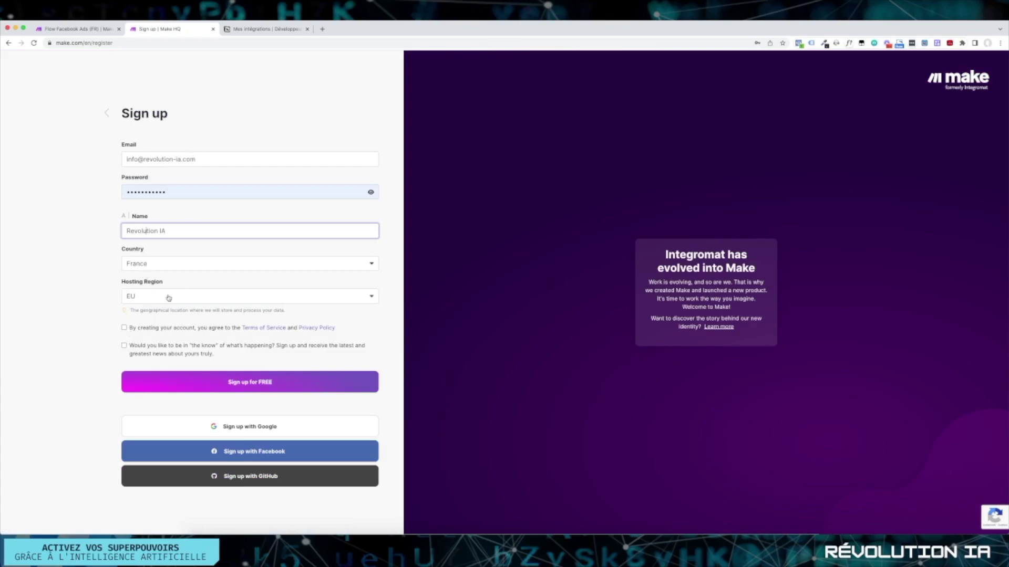
click(129, 330)
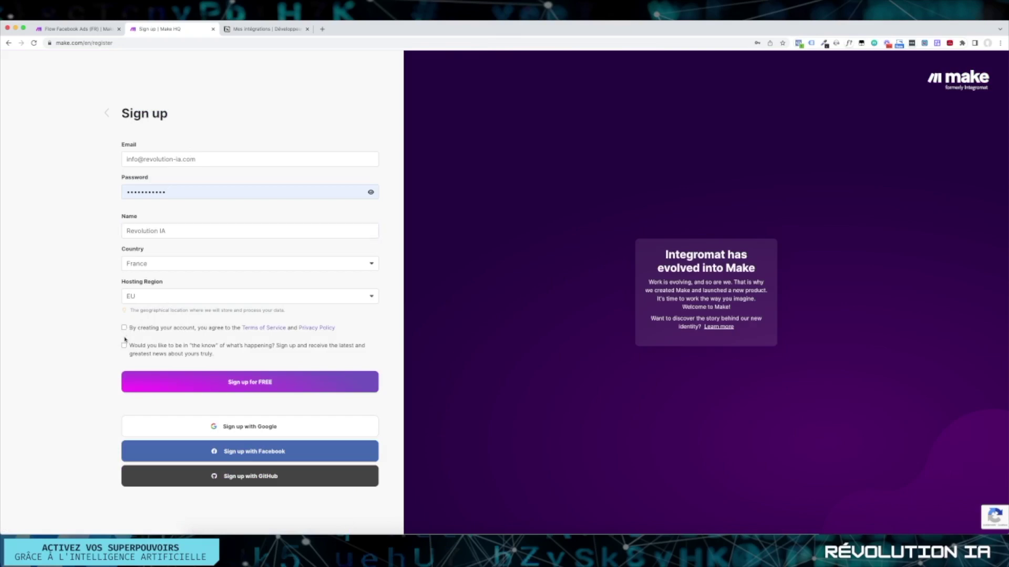
click(124, 345)
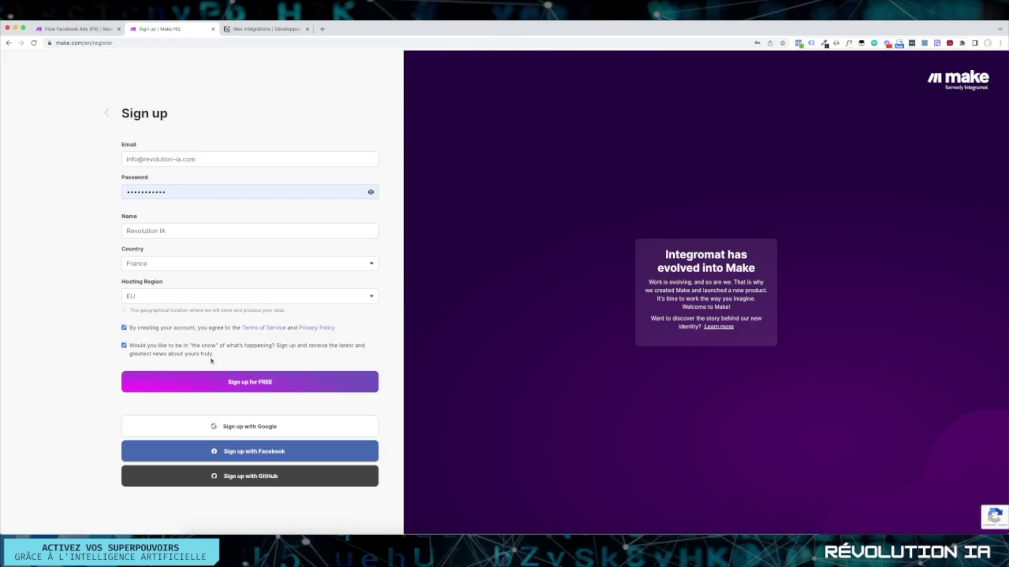
click(272, 384)
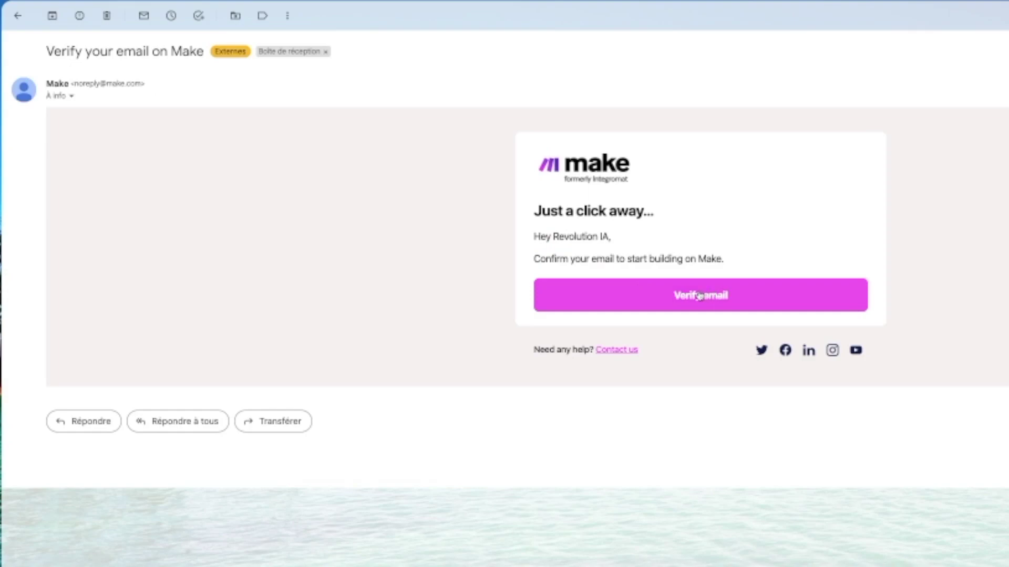
click(707, 295)
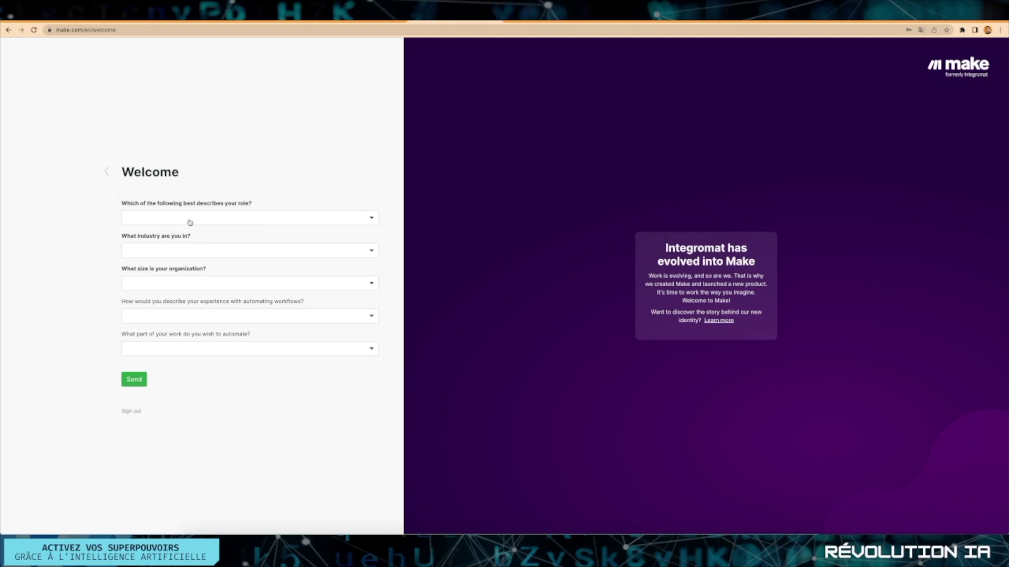
Step: Answer the welcome questionnaire with Founder / Executive, Agency / Consultancy, 2-50 and "I have built custom integrations myself", choose a work area, and send it
click(229, 218)
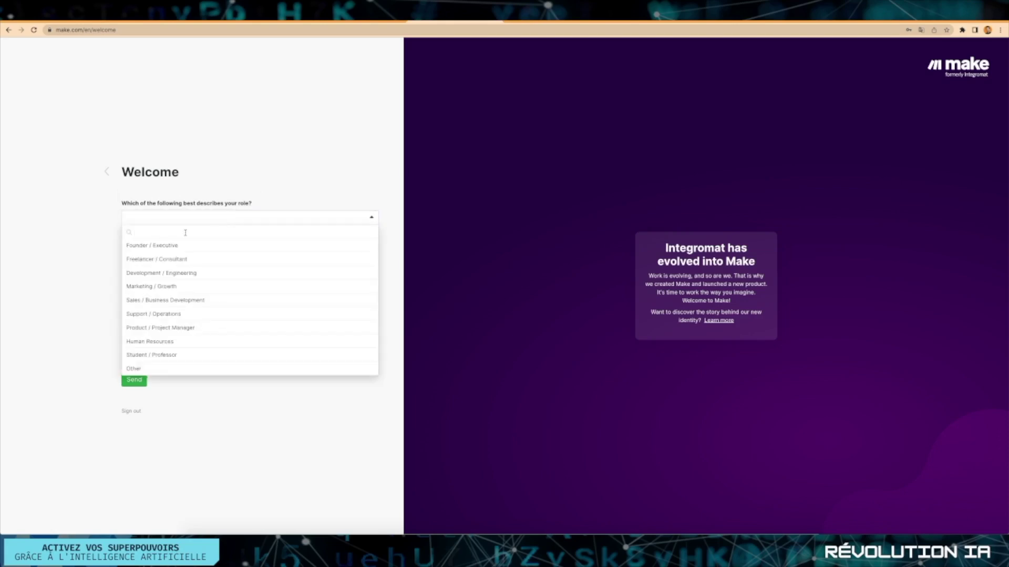
click(176, 250)
click(177, 250)
click(169, 320)
click(161, 283)
click(161, 308)
click(162, 316)
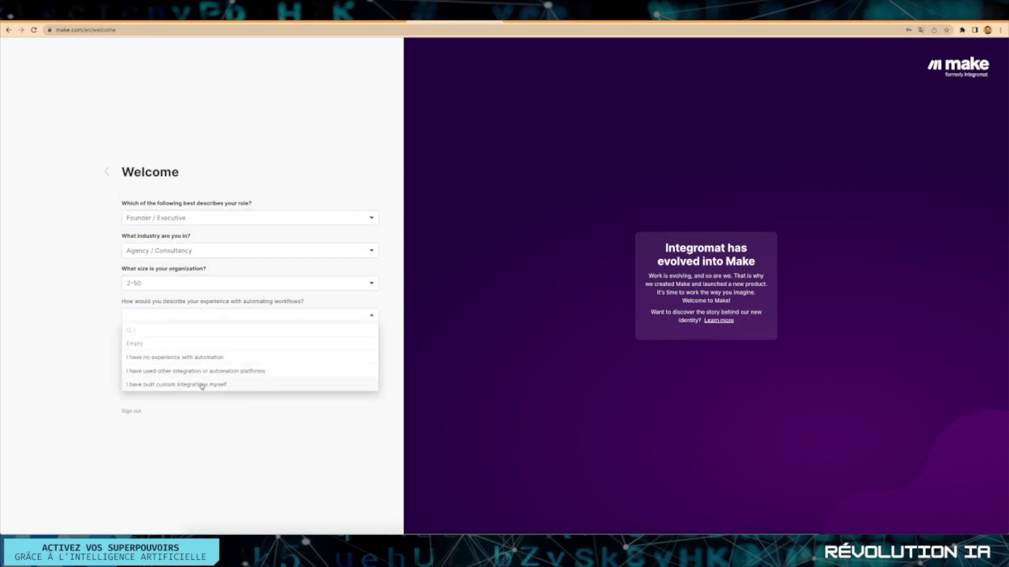
click(202, 385)
click(231, 349)
click(184, 486)
click(133, 379)
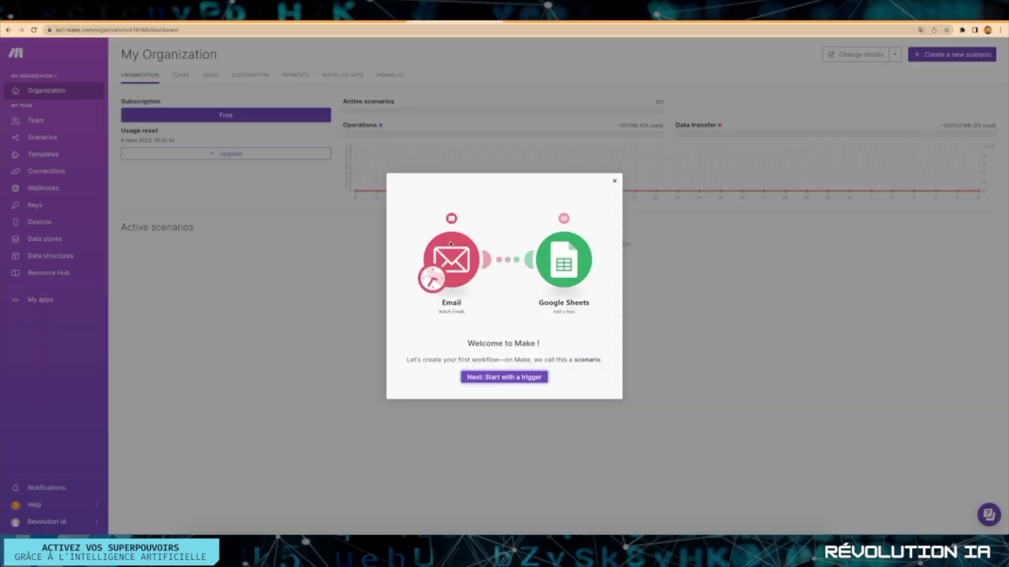
click(614, 183)
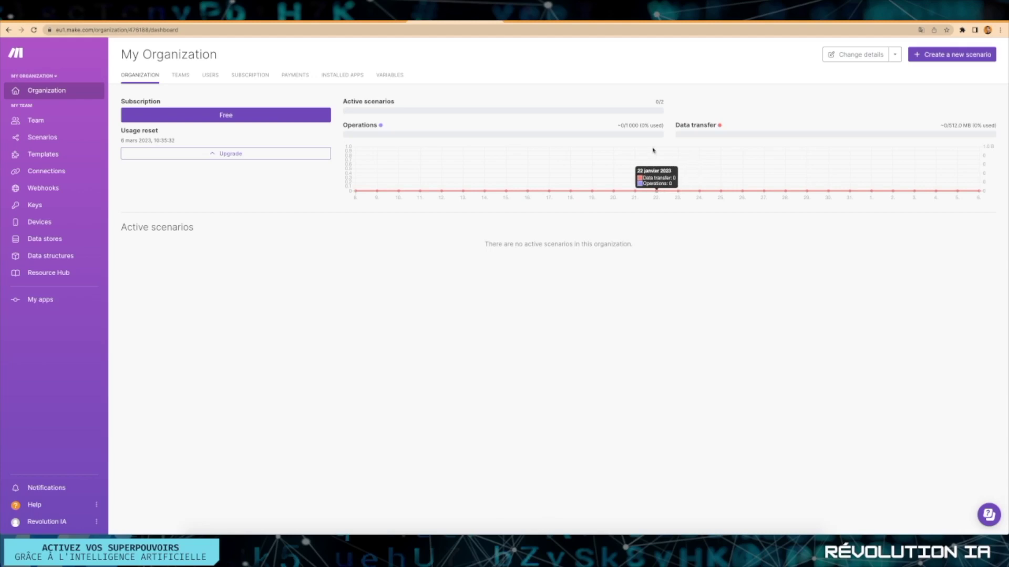
click(950, 55)
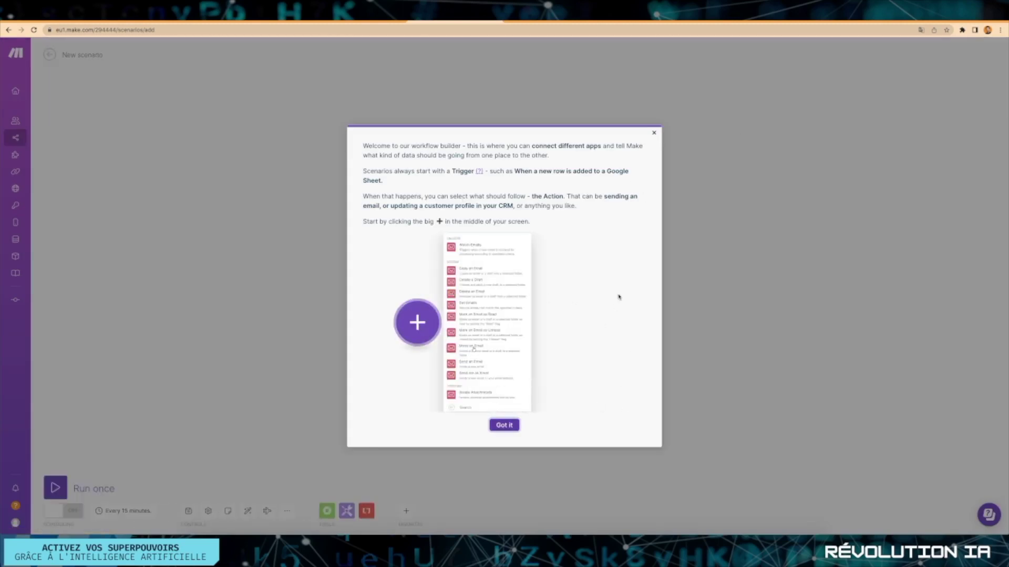
click(507, 425)
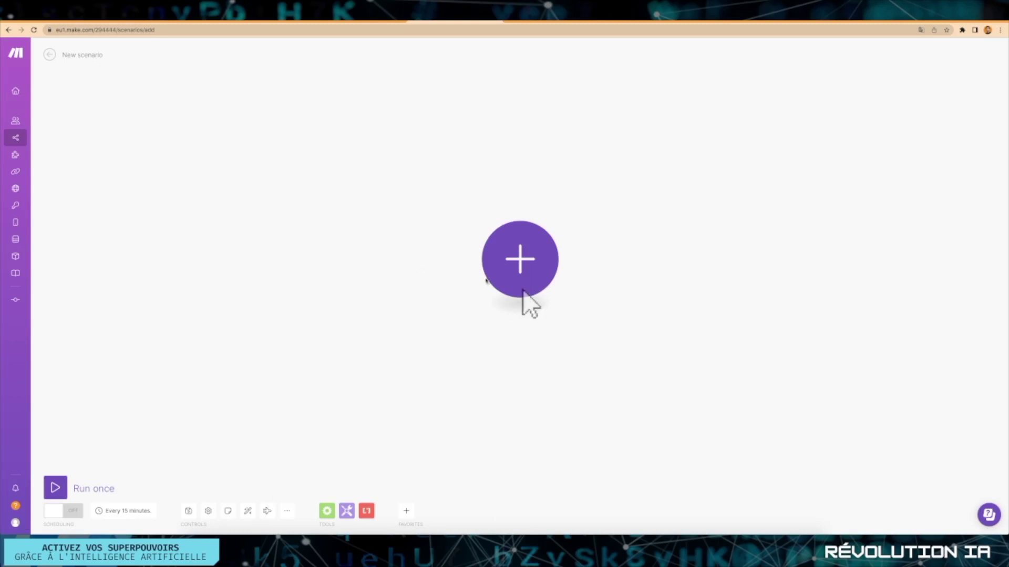
click(501, 271)
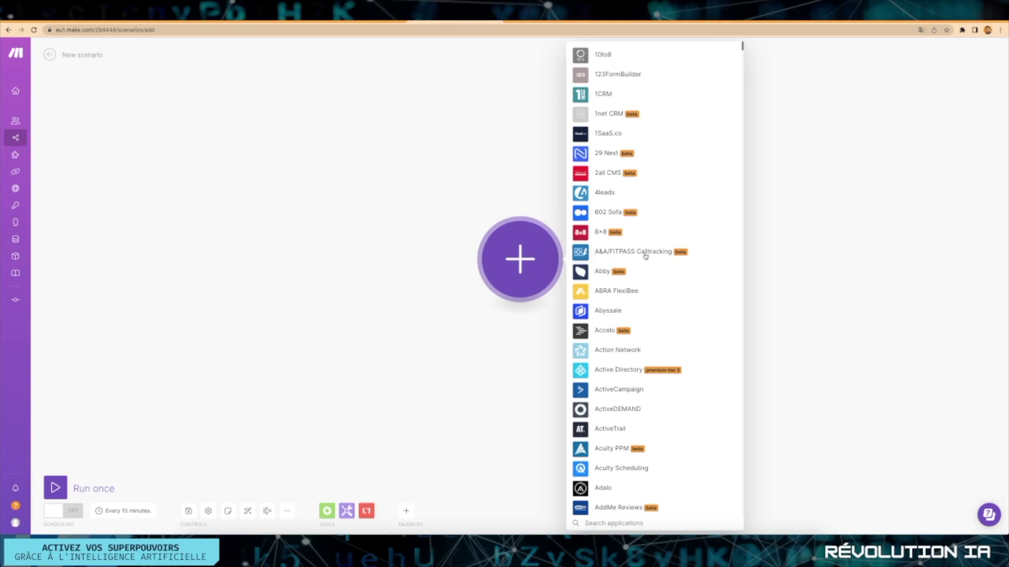
text(notion)
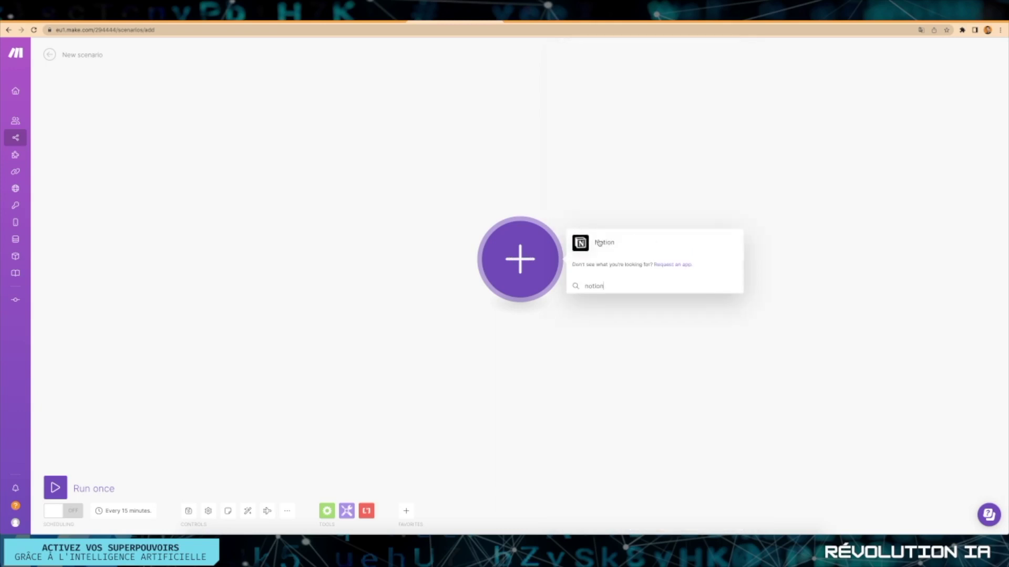
click(599, 242)
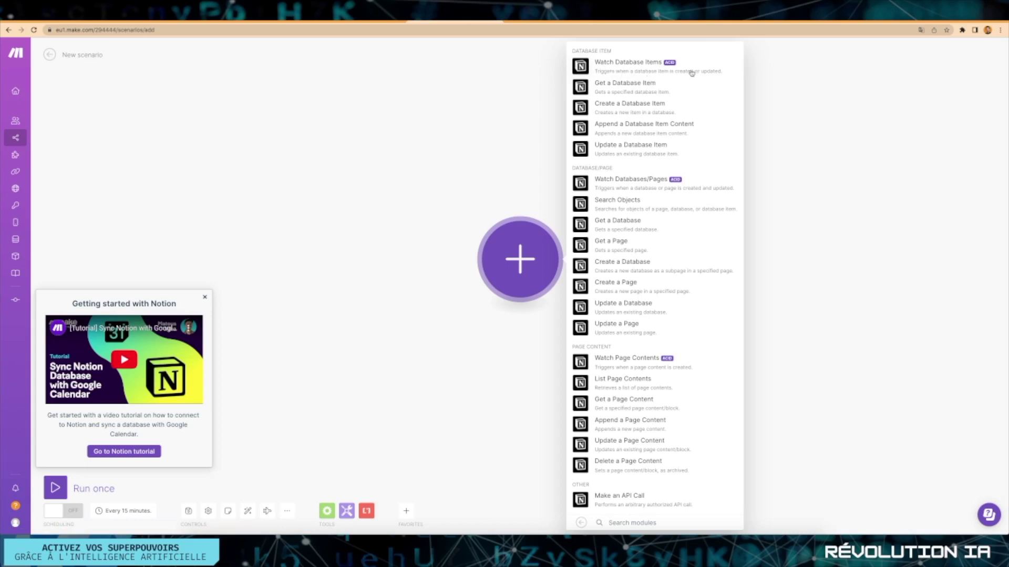
click(615, 65)
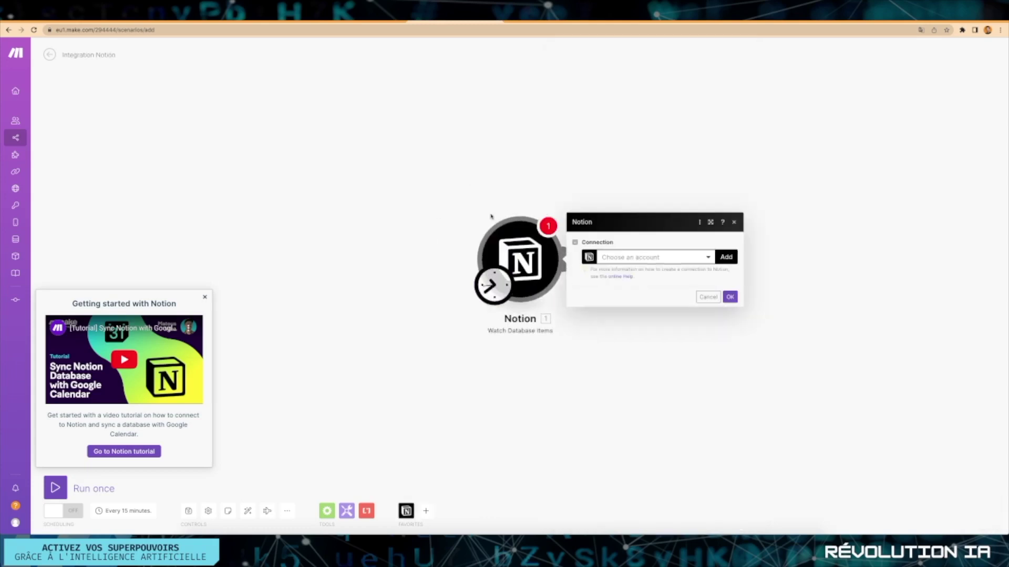
Step: Start a new connection for the Notion trigger with Notion Internal as its connection type
click(690, 258)
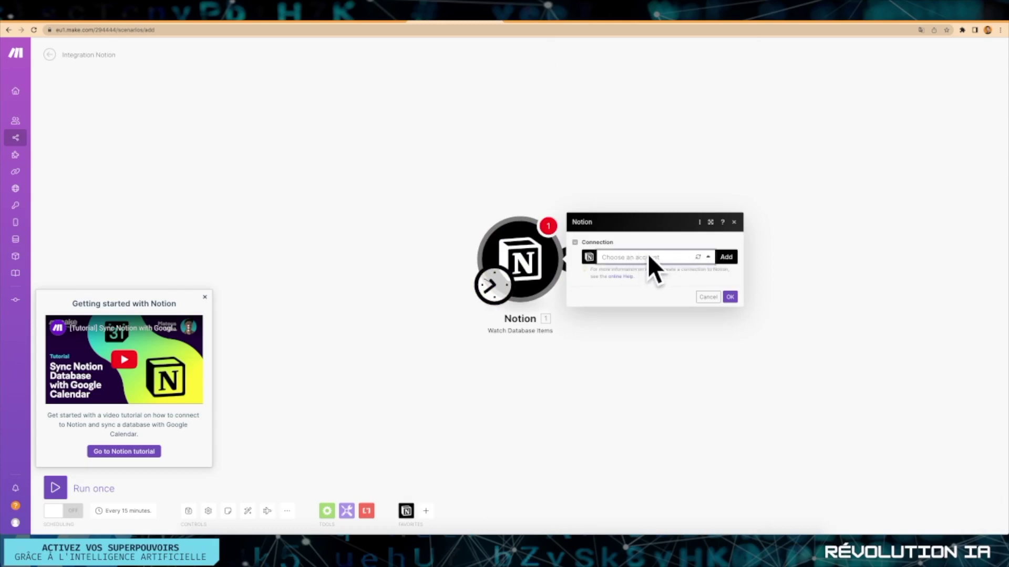
click(726, 257)
click(797, 259)
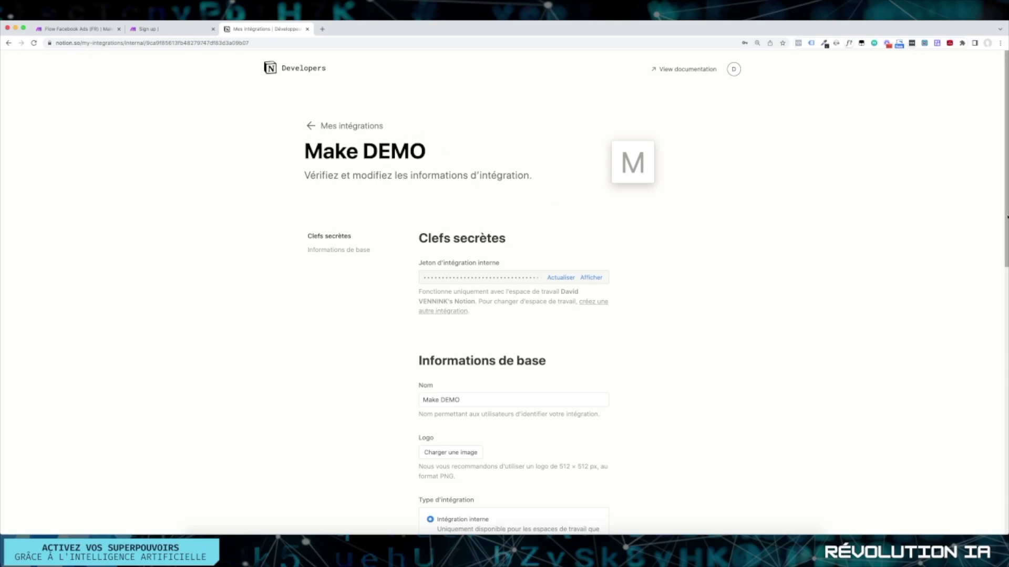
drag(1007, 216, 1005, 274)
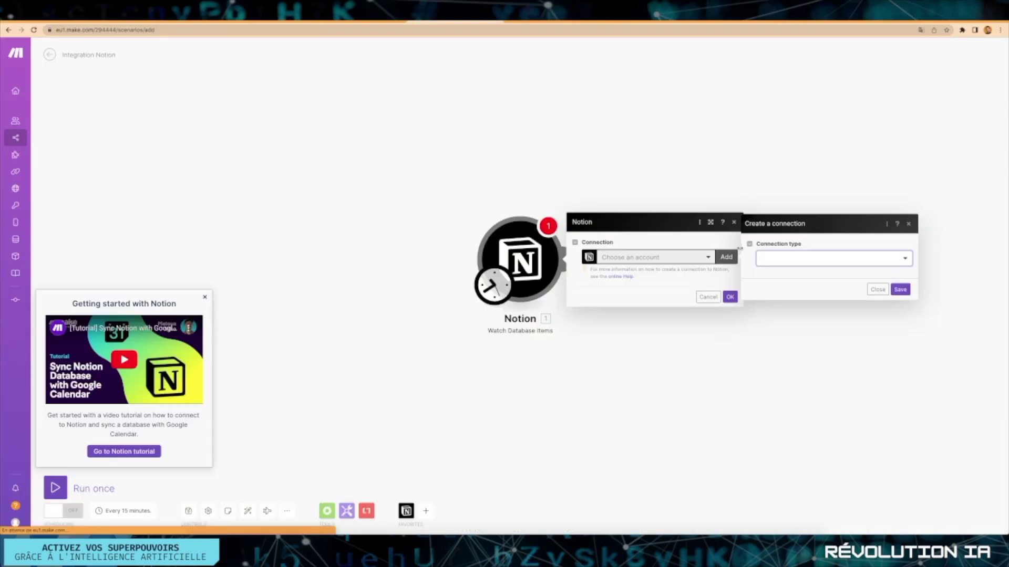
click(792, 259)
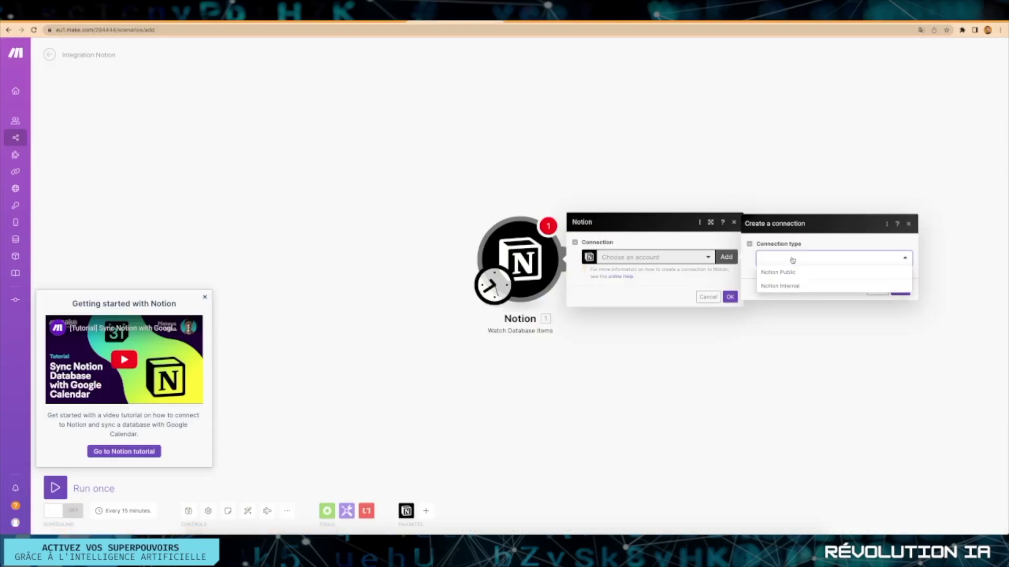
click(786, 286)
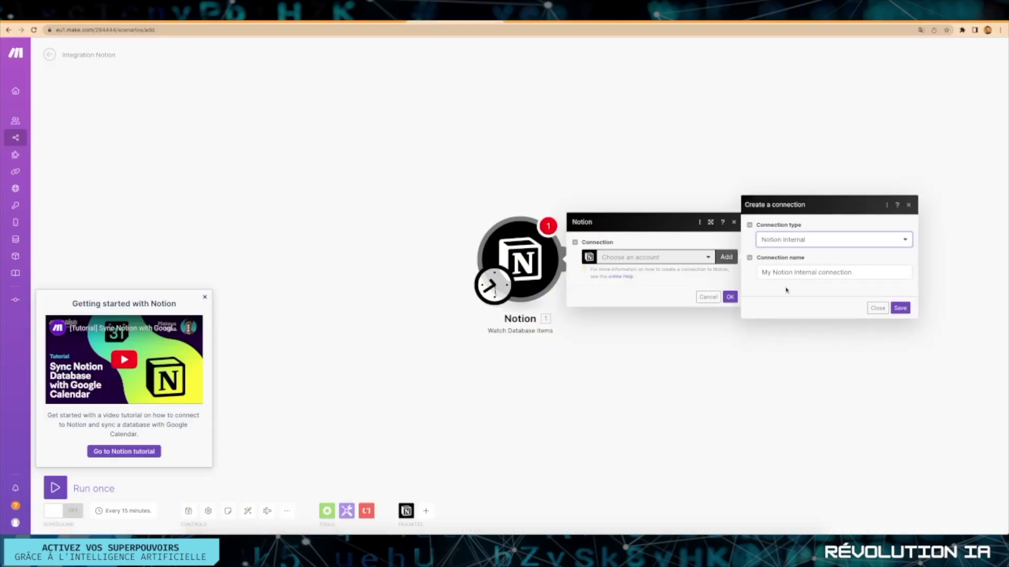
Step: Keep the default connection name, paste the Make DEMO integration's internal token, and save the connection
triple_click(789, 260)
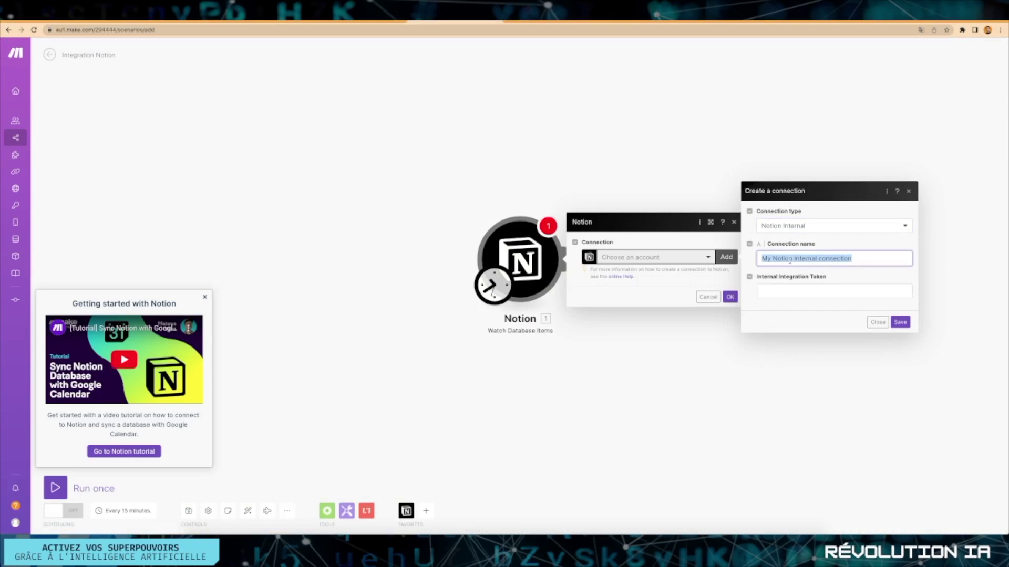
click(783, 292)
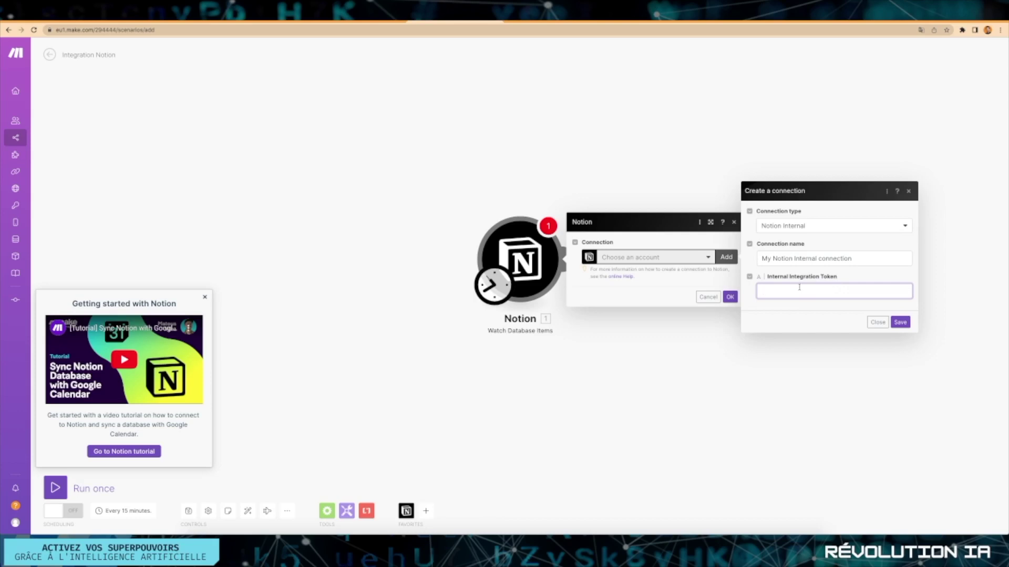
key(super+grave)
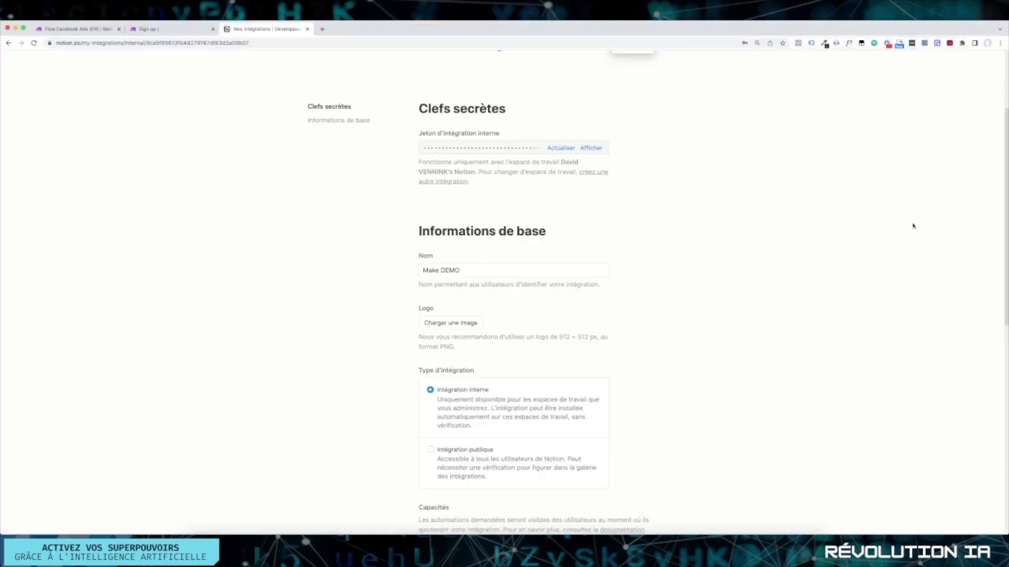
scroll(471, 211, up, 5)
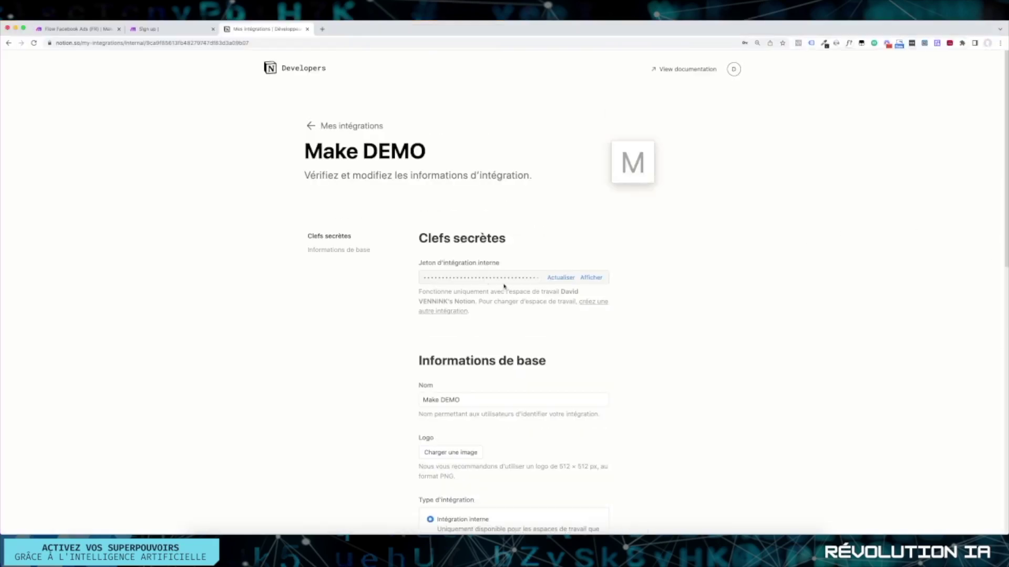
key(super+grave)
right_click(791, 290)
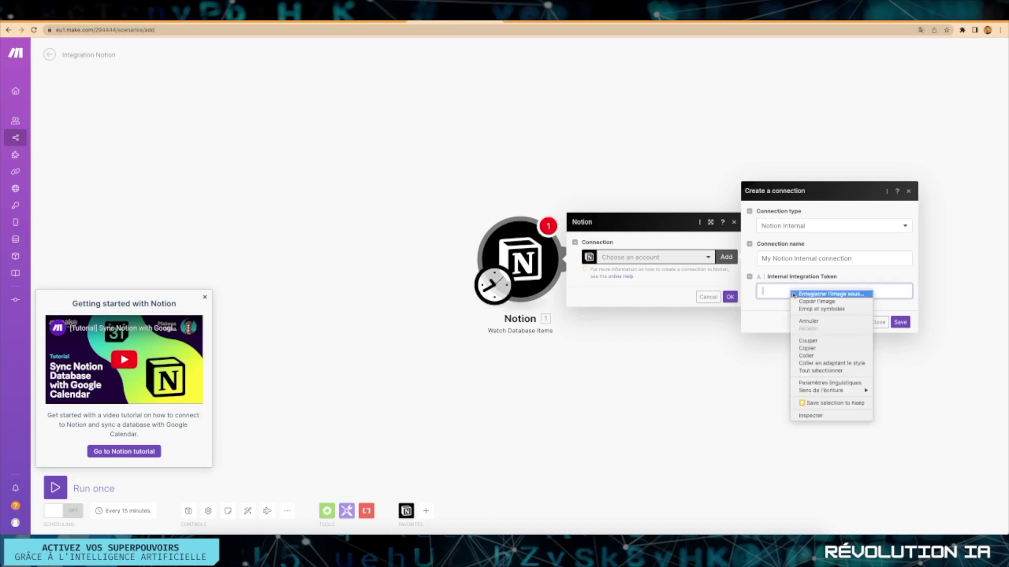
click(806, 356)
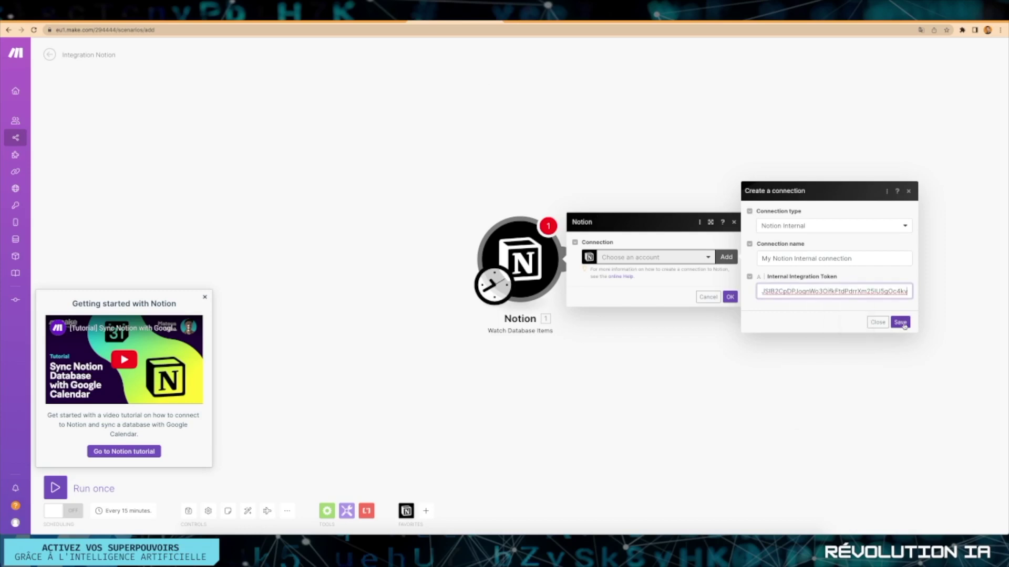
click(900, 323)
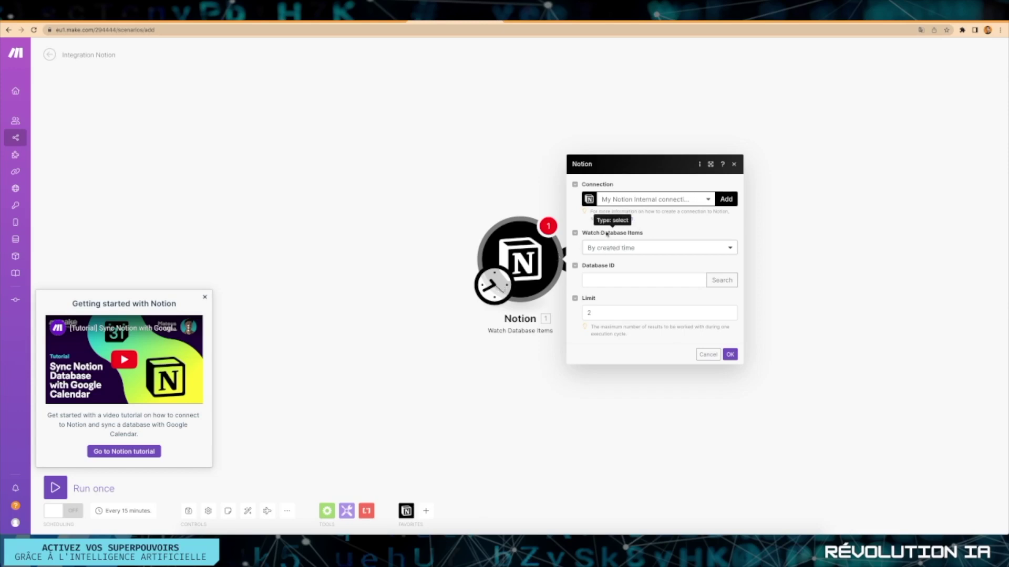
Step: Set the trigger to watch database items by updated time and search for the database "Flow Facebook Ads"
click(631, 250)
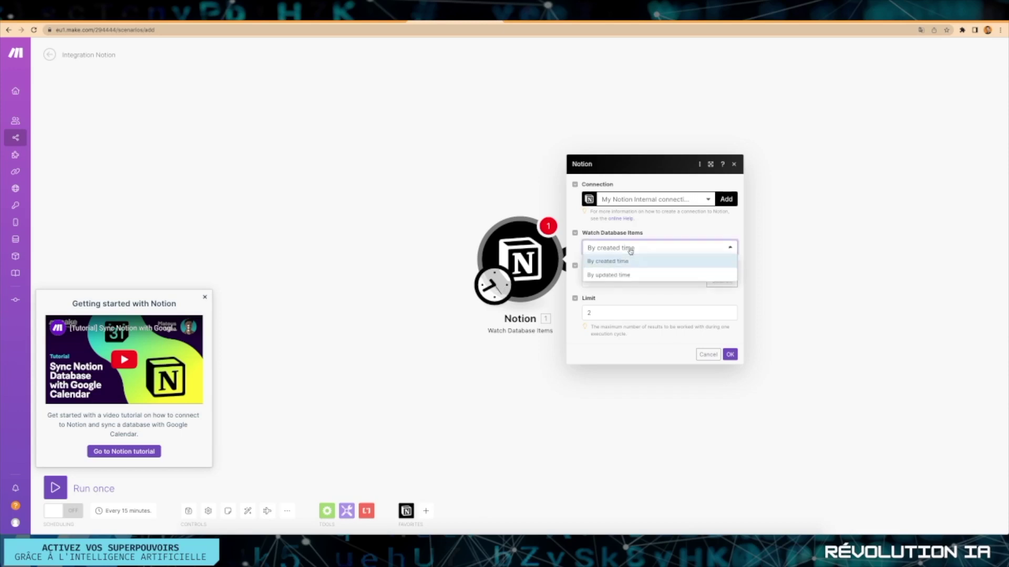
click(620, 277)
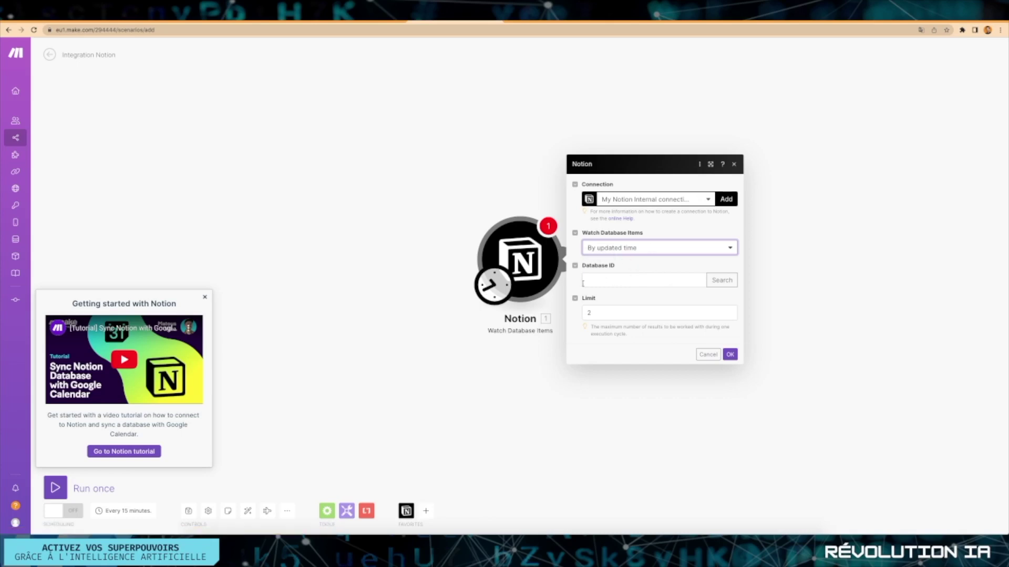
click(615, 283)
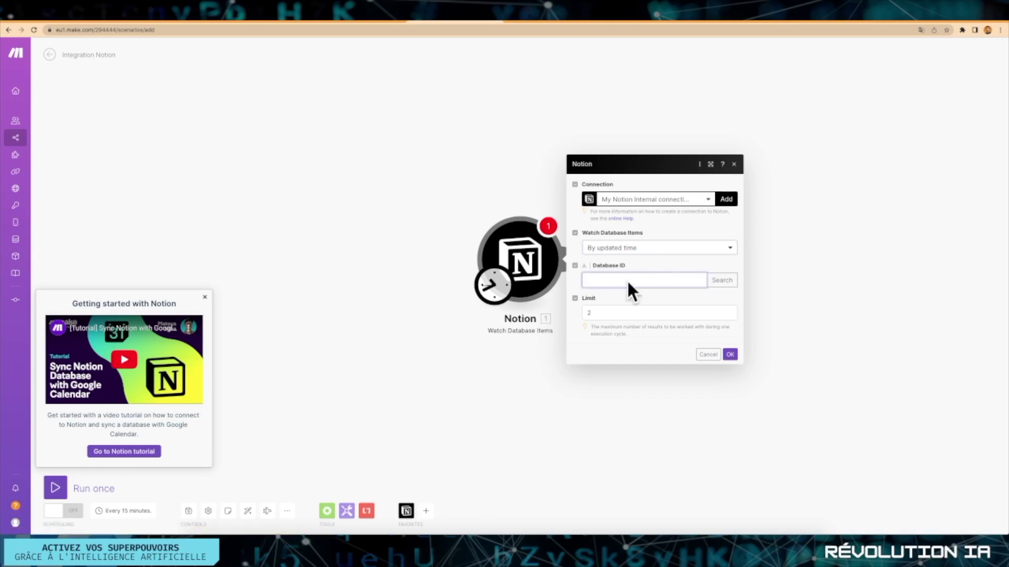
click(722, 280)
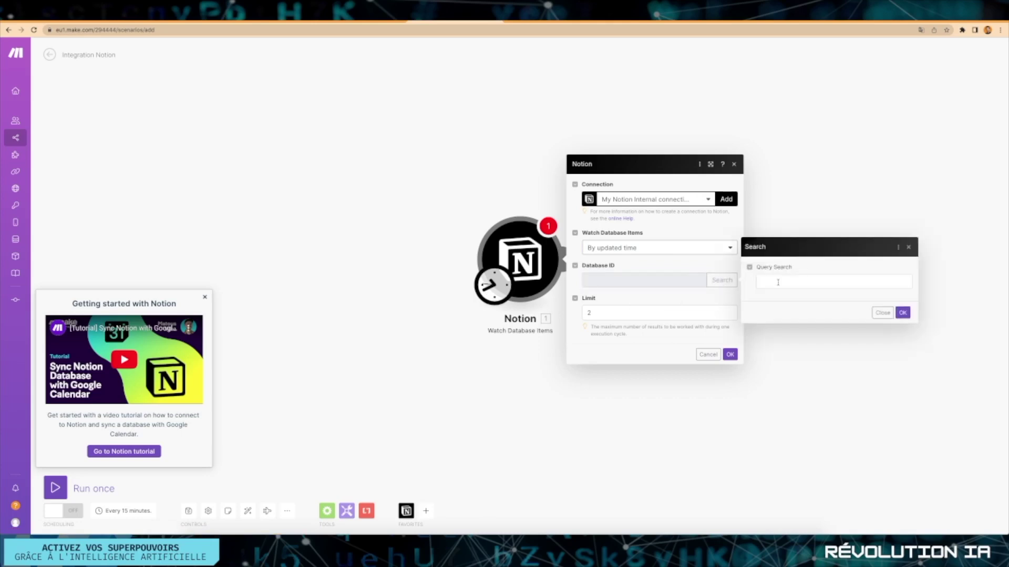
click(777, 282)
text(Flow F)
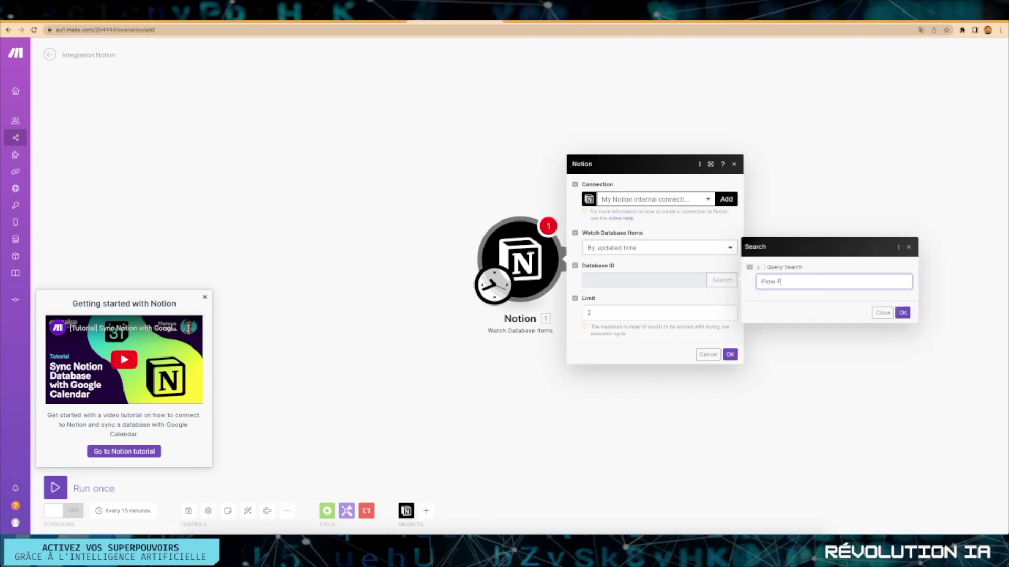
text(aaceb)
key(BackSpace)
key(BackSpace)
key(BackSpace)
key(BackSpace)
text(cebook Ads)
click(902, 313)
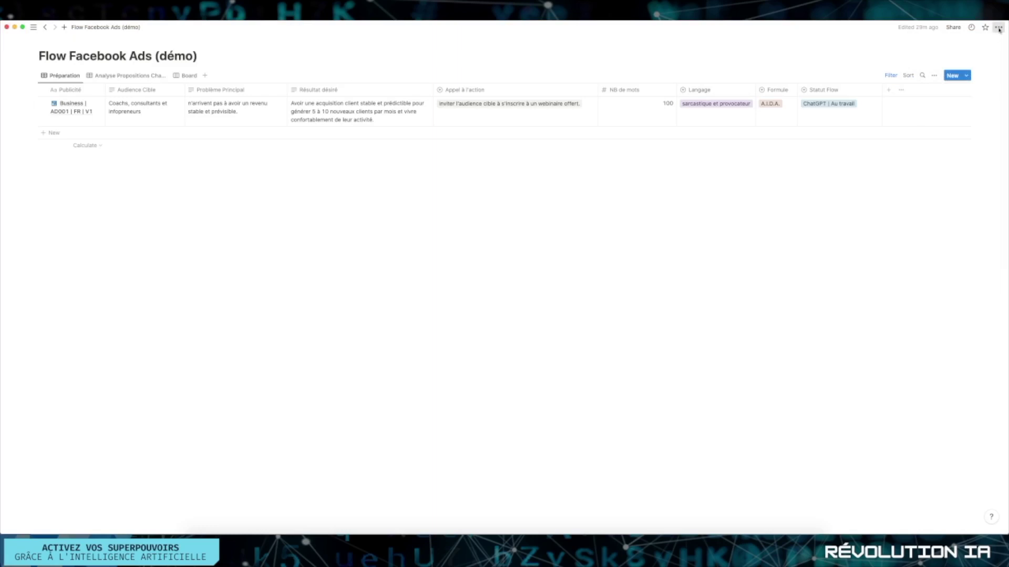
Step: Switch to Notion and add the Make DEMO connection to the Flow Facebook Ads (démo) database, confirming its access to child pages
click(998, 28)
mouse_move(936, 239)
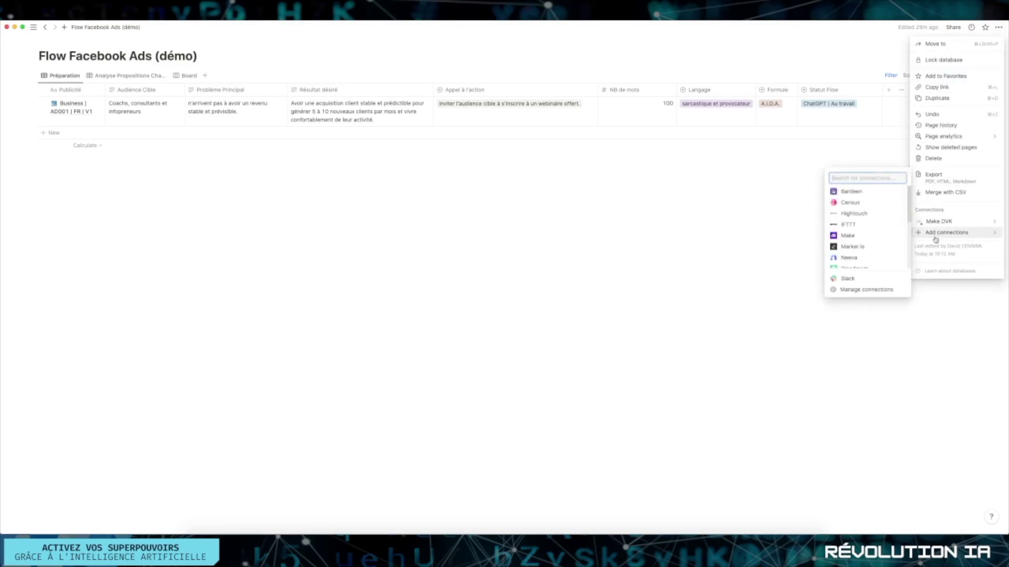
text(Make)
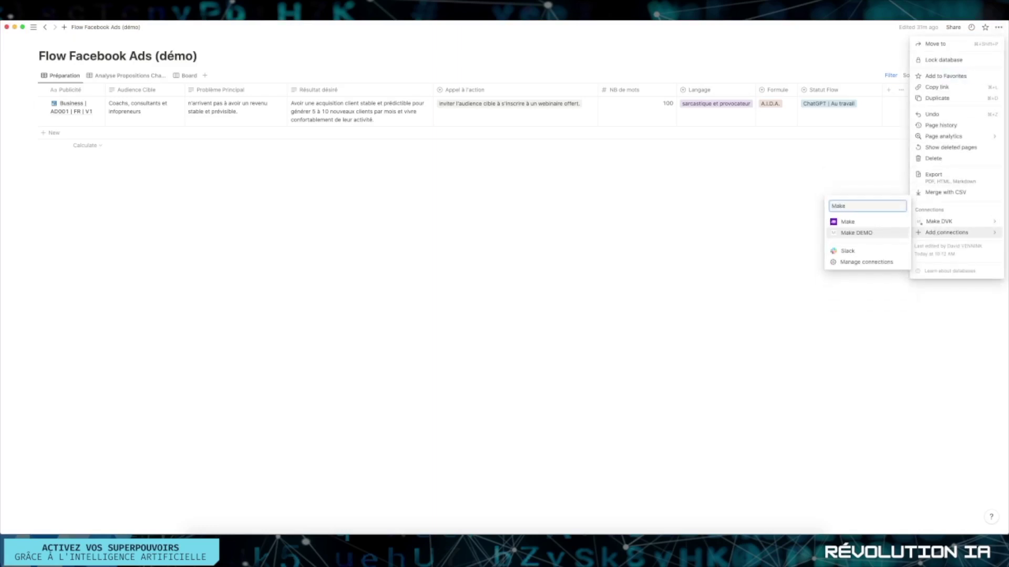
click(858, 234)
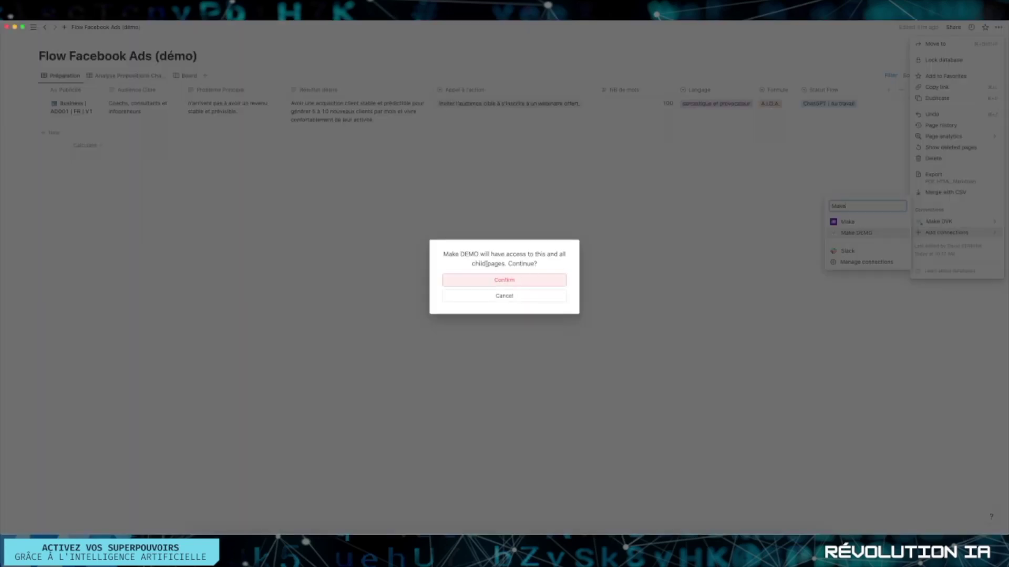
click(514, 278)
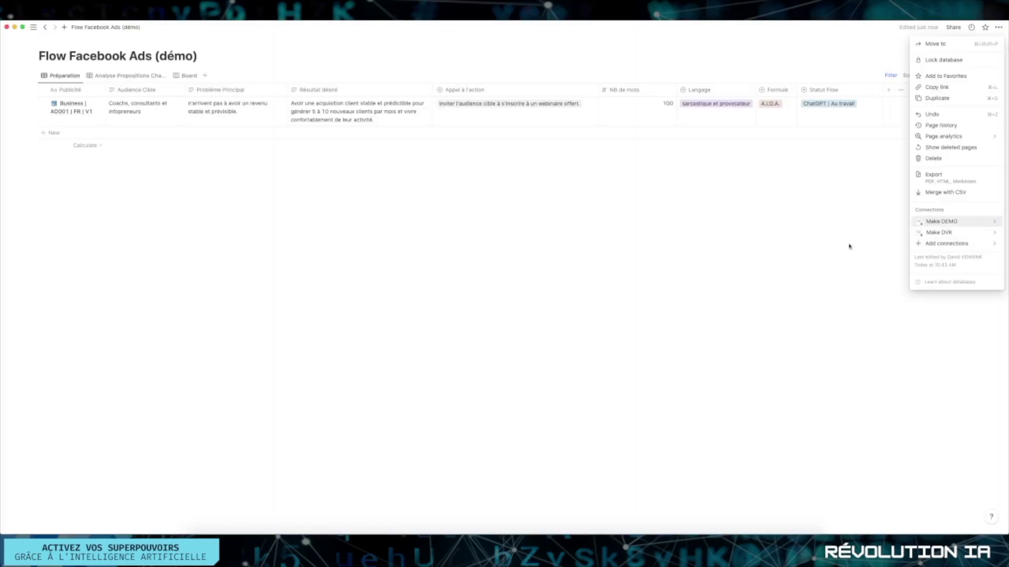
Step: Return to Make, rerun the trigger's database search with "Flow Facebook Ads (démo)", and select the matching database as its Database ID
key(super+Tab)
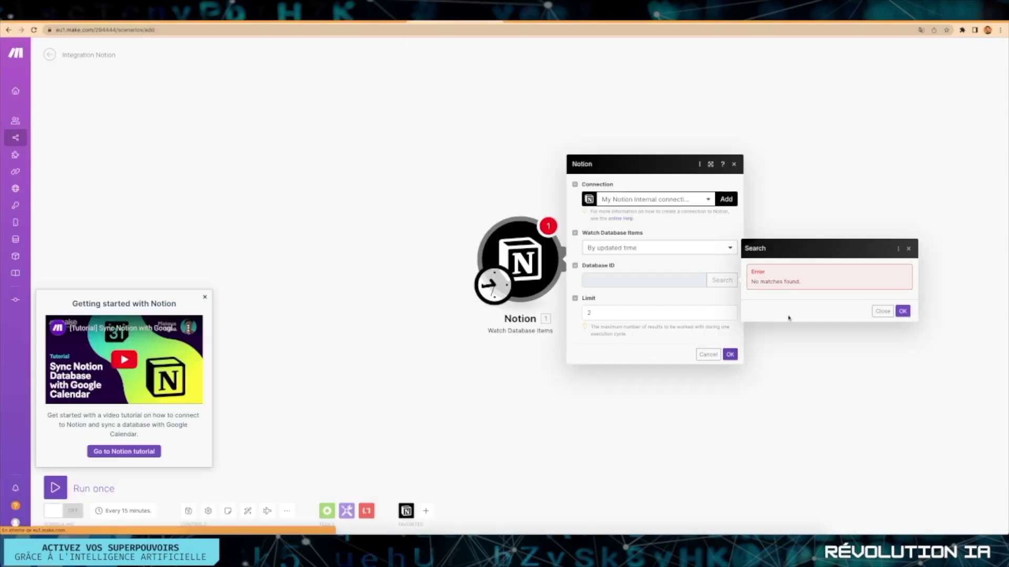
click(882, 311)
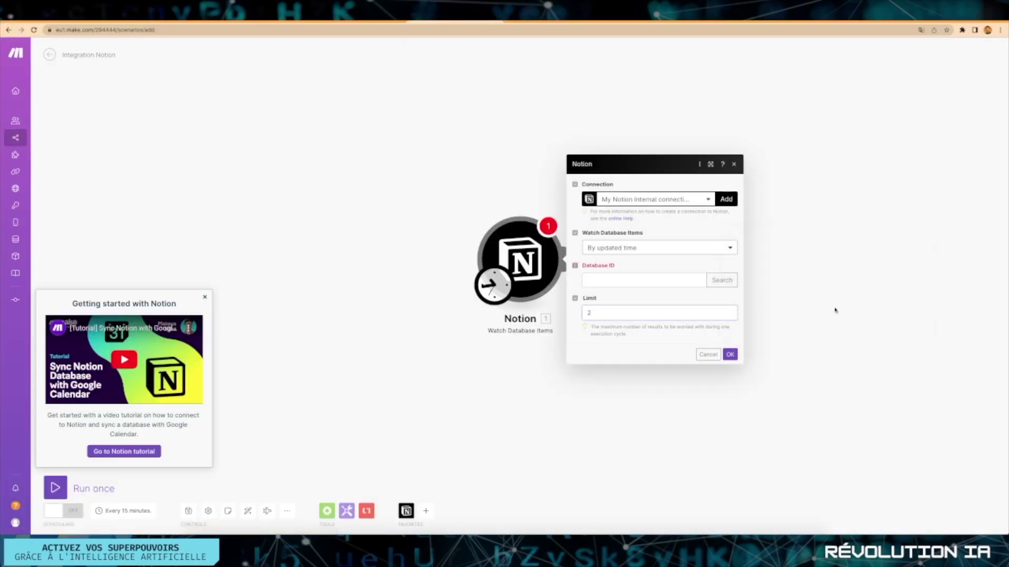
click(733, 286)
click(830, 282)
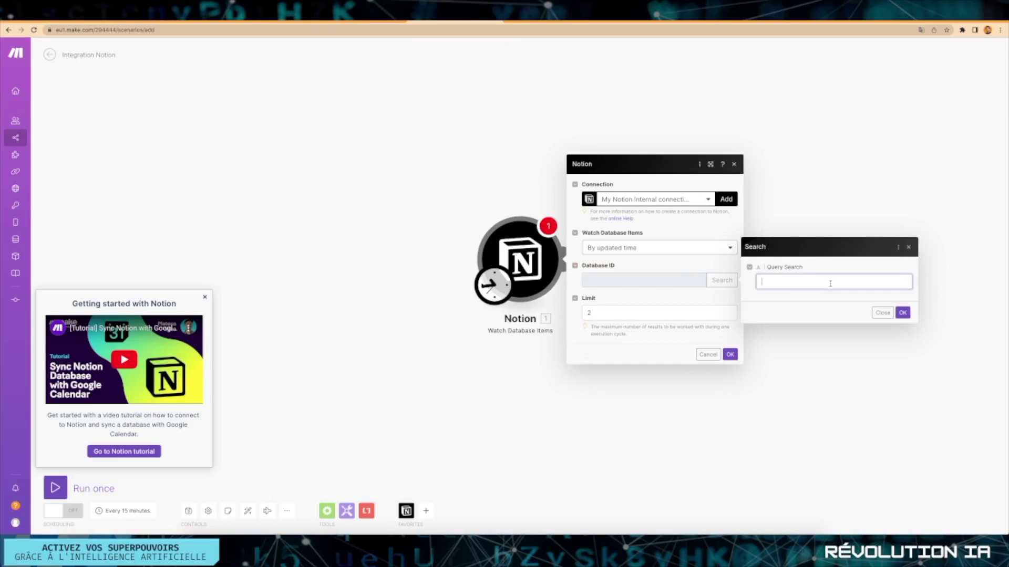
text(Flow Faceoaceo)
key(BackSpace)
key(BackSpace)
key(BackSpace)
text(books Ads (ds ()
key(BackSpace)
key(BackSpace)
key(BackSpace)
key(BackSpace)
text(émo))
click(903, 313)
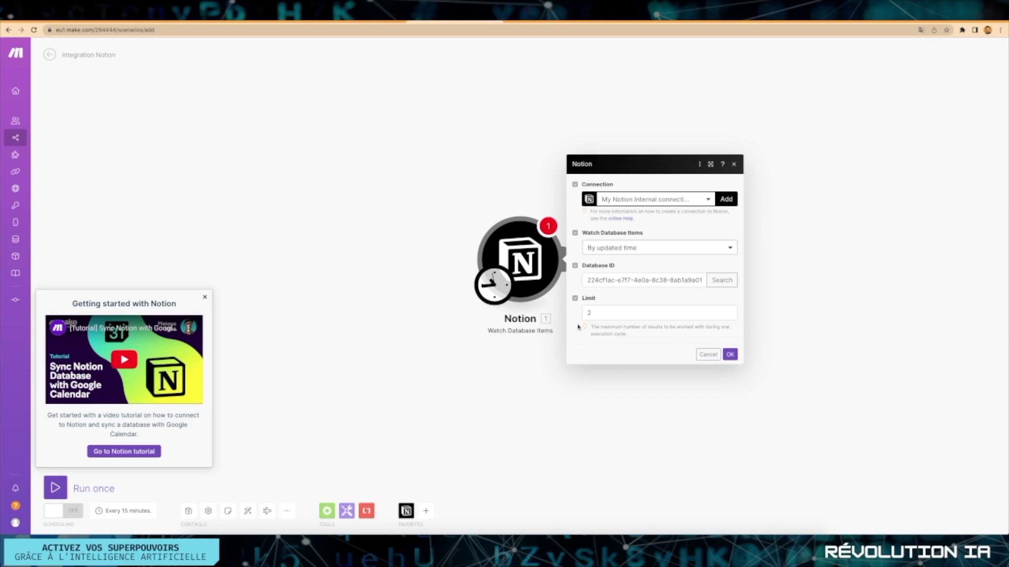
Step: In the Notion database's Board view, move the Sommeil card and the Fertilité V1Cen card to ChatGPT | Au travail, and return to the Préparation view
click(599, 310)
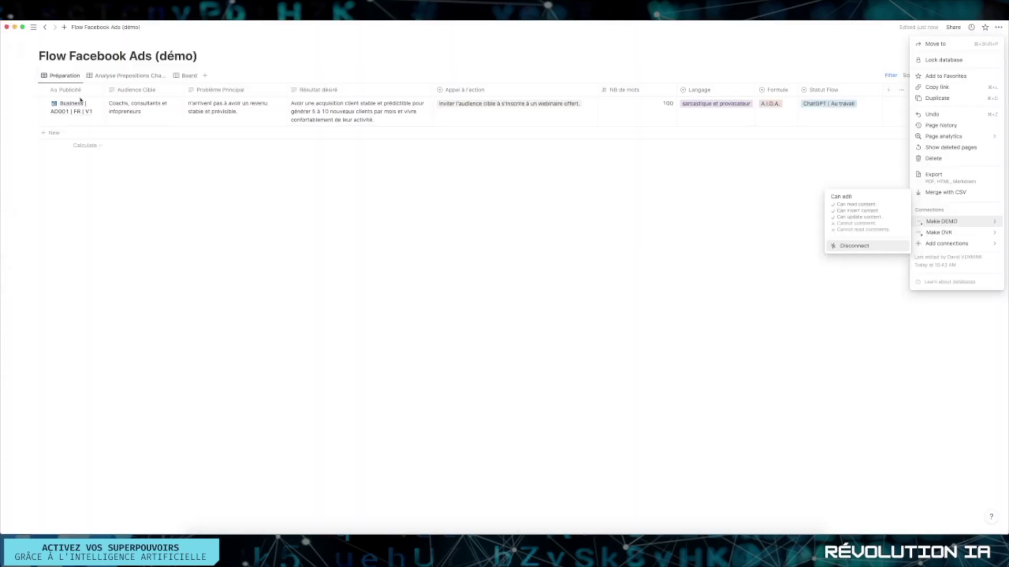
click(132, 78)
click(132, 77)
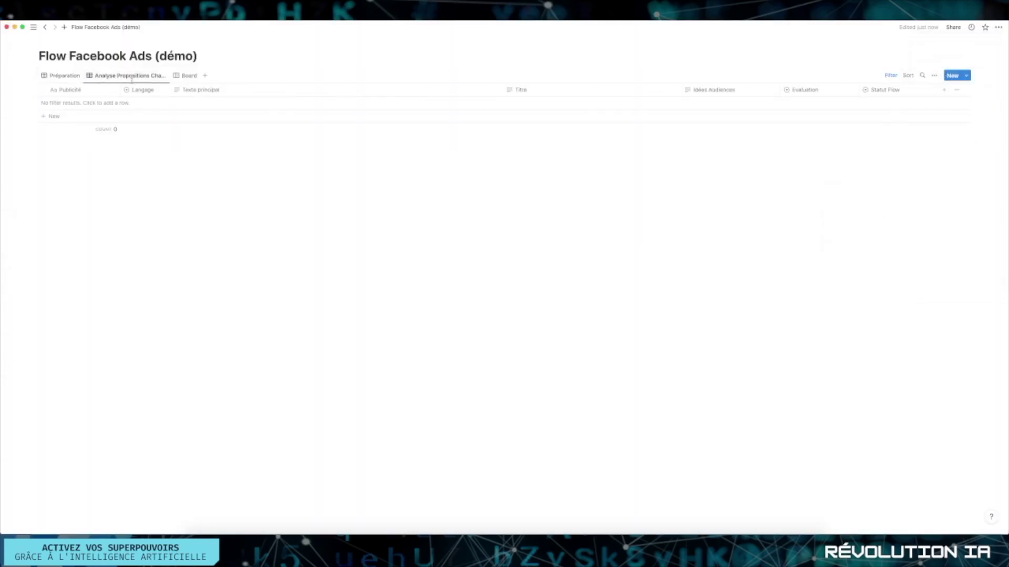
click(187, 76)
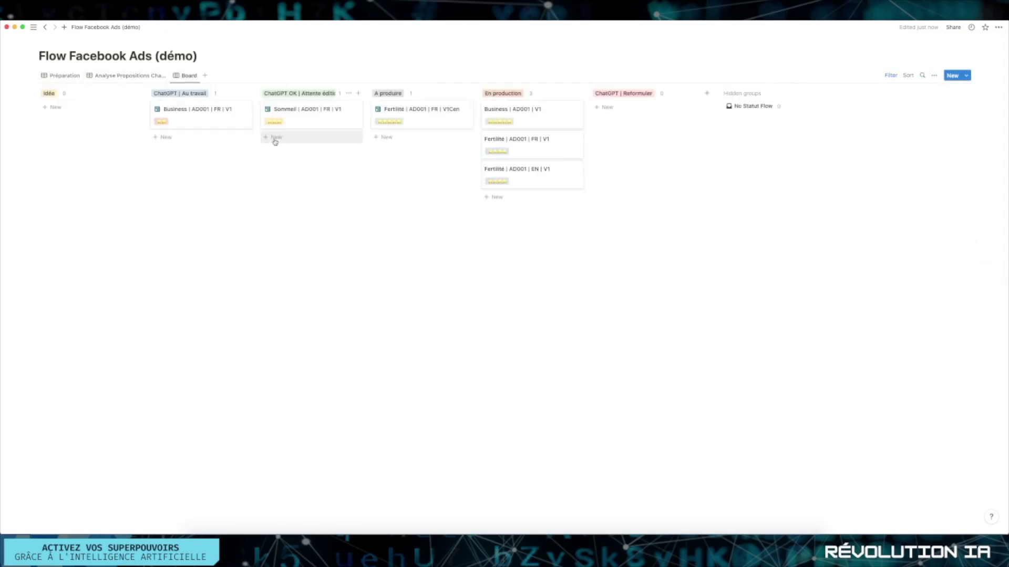
drag(322, 120, 173, 134)
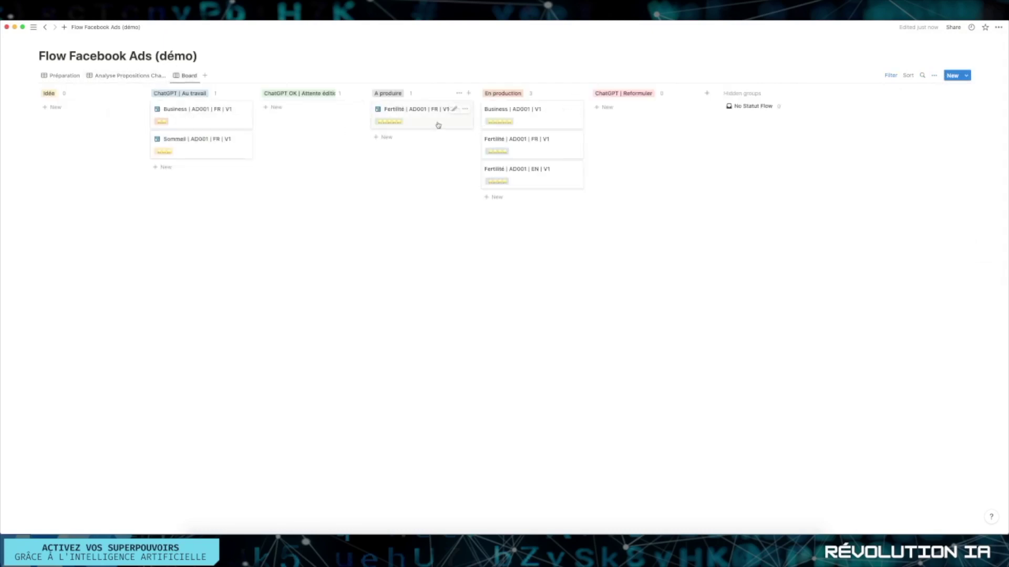
drag(439, 125, 223, 160)
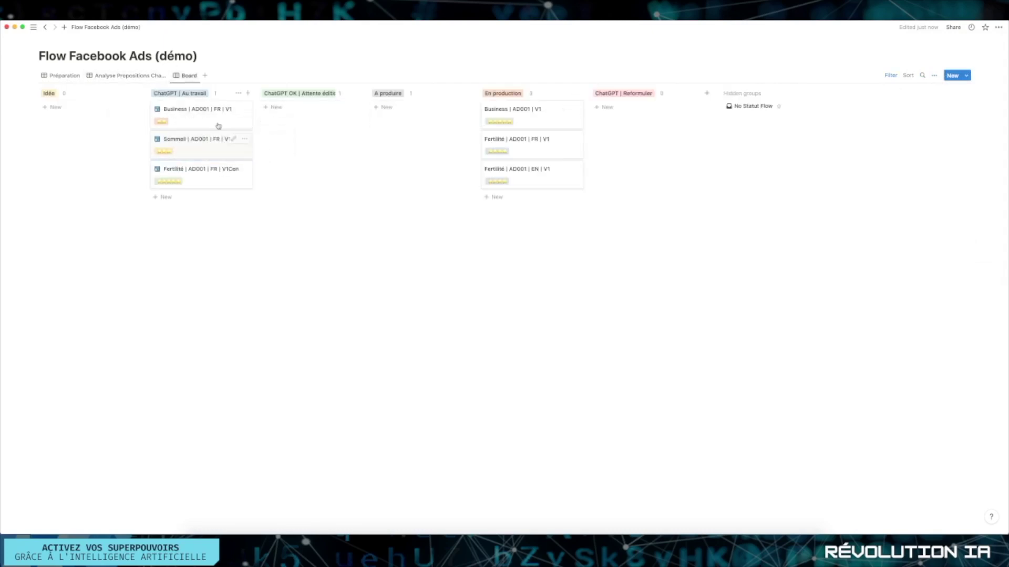
click(67, 76)
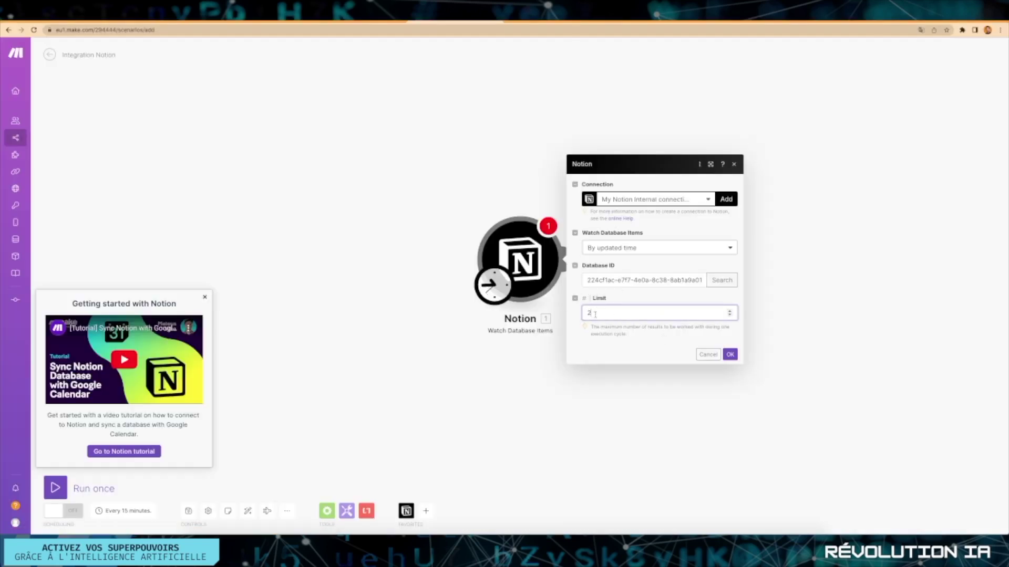
Step: Back in Make, set the trigger's limit to 3, save it, and have it start from now on
key(BackSpace)
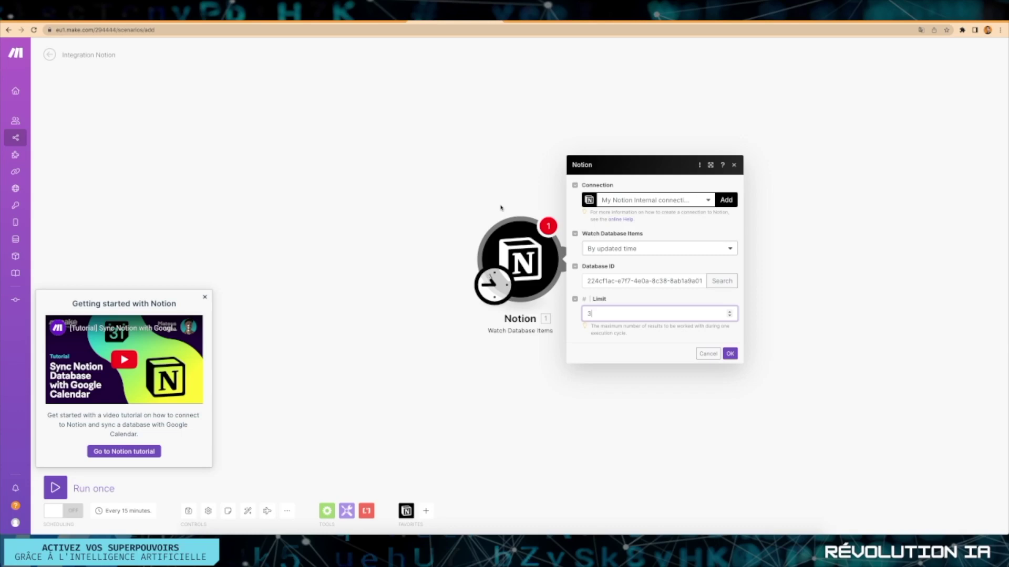
click(730, 354)
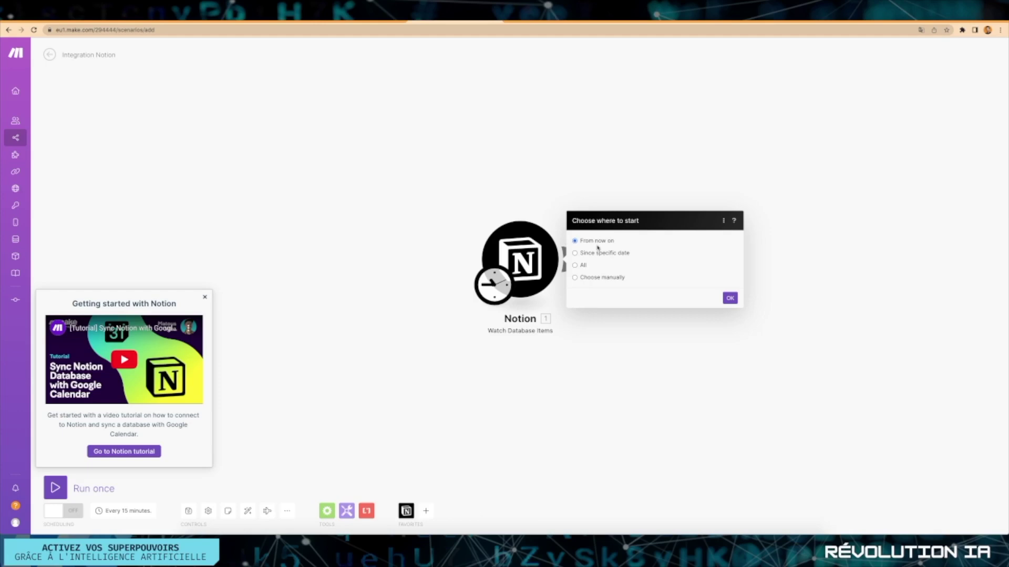
click(730, 298)
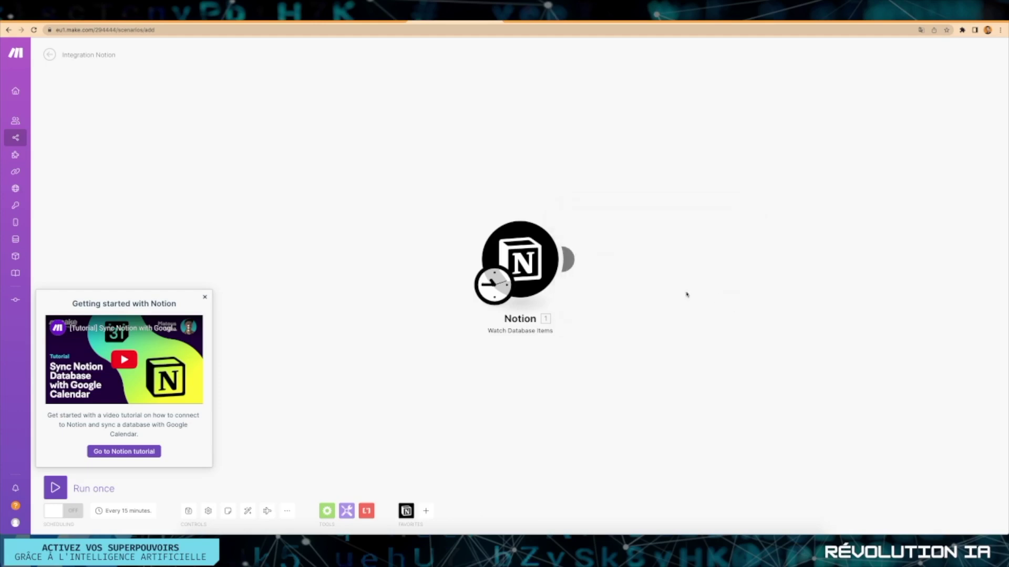
Step: Dismiss the Notion tutorial, move the trigger to the canvas's left side, and attach an OpenAI GPT-3 Create a Completion module to it
click(205, 297)
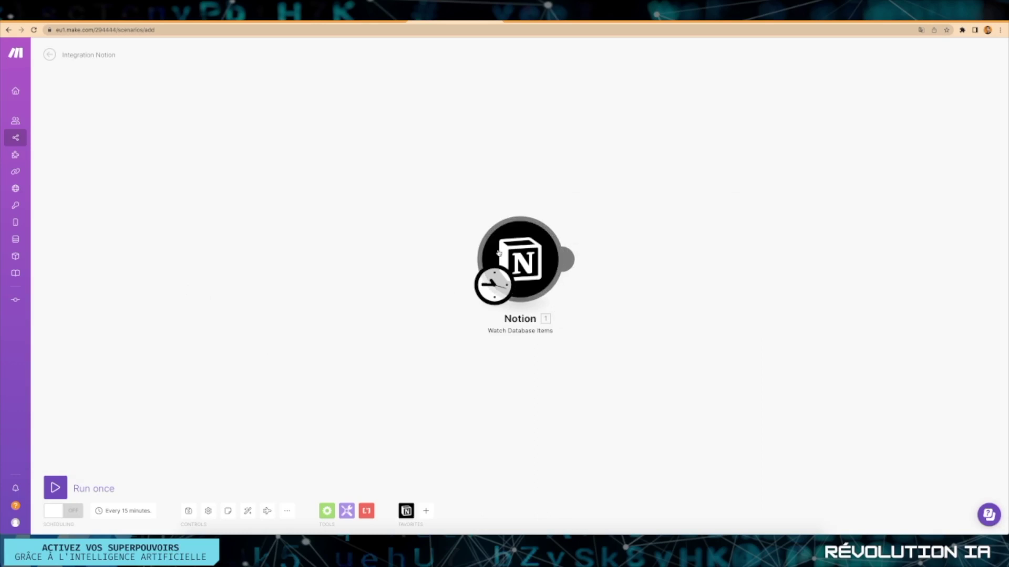
drag(499, 254, 175, 261)
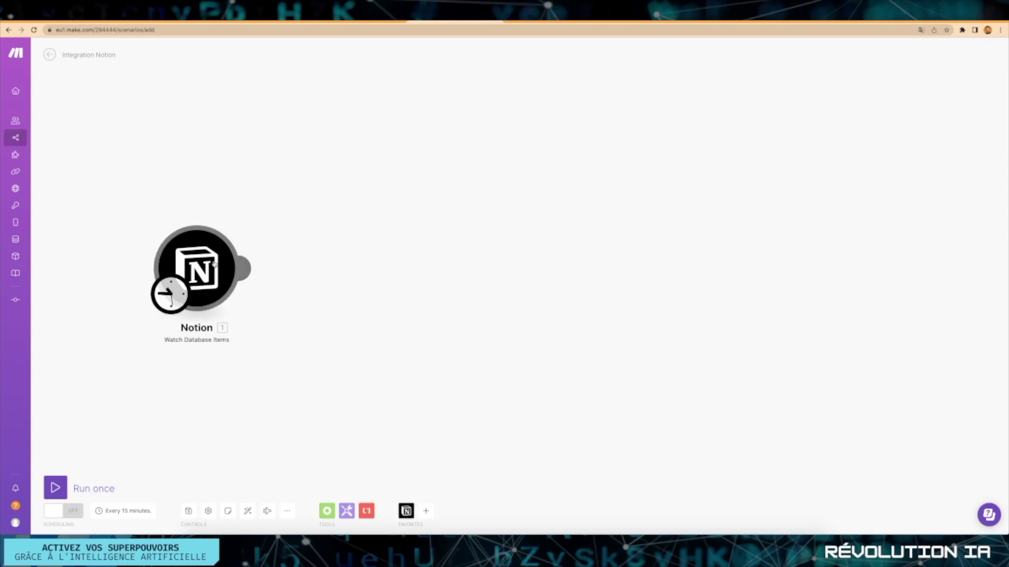
click(243, 268)
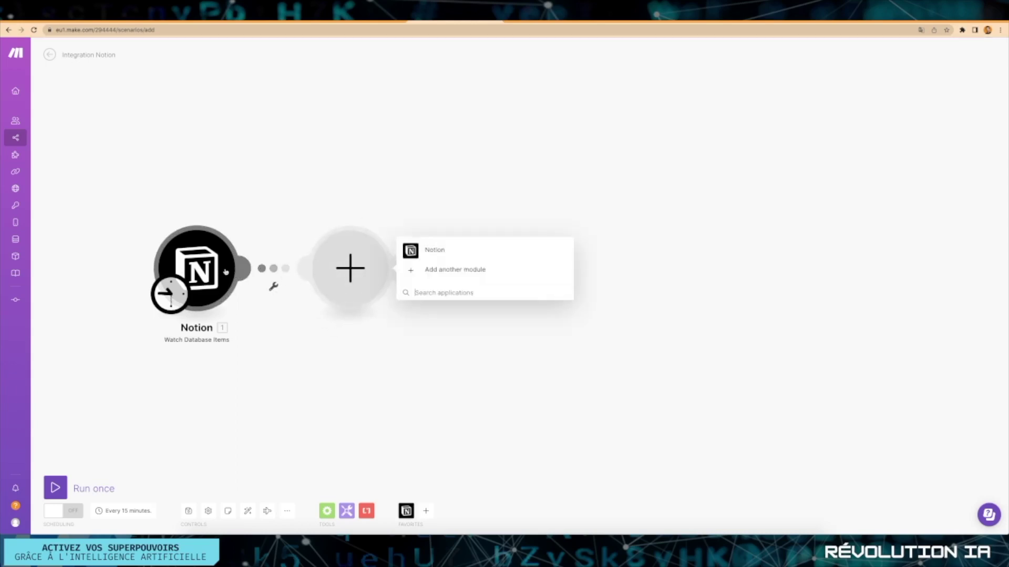
click(454, 270)
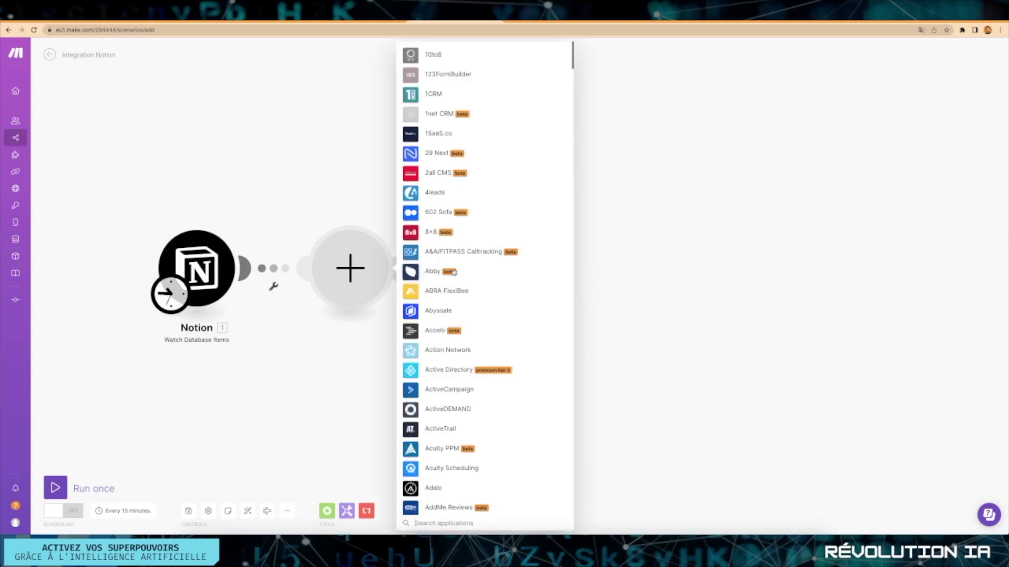
text(chat)
key(BackSpace)
key(BackSpace)
key(BackSpace)
key(BackSpace)
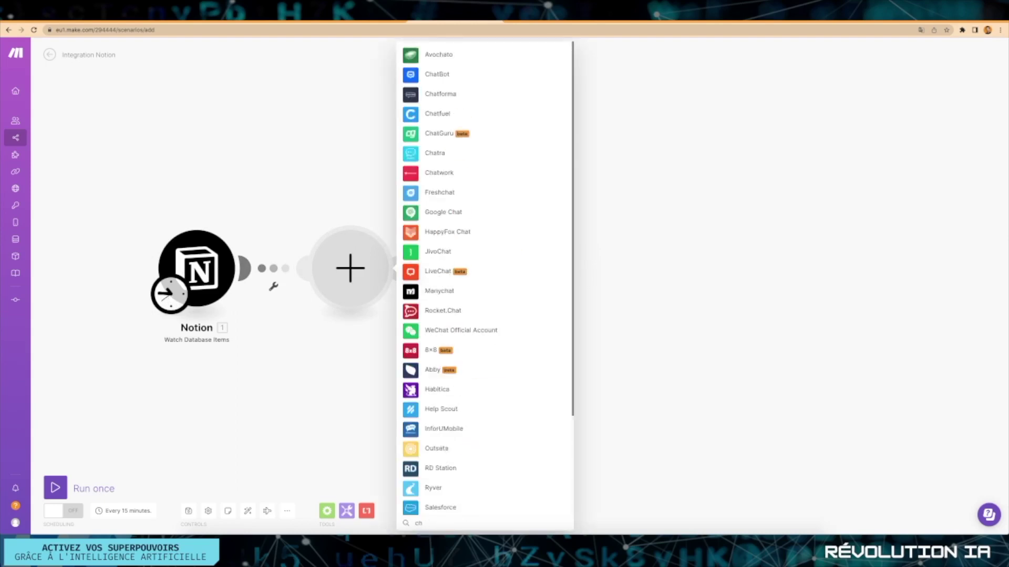
text(openai)
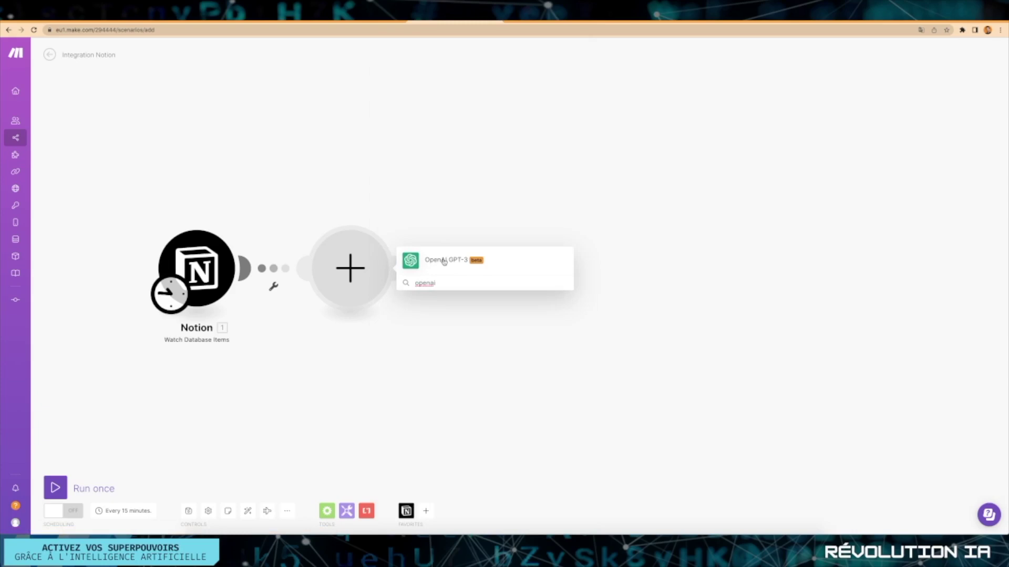
click(444, 261)
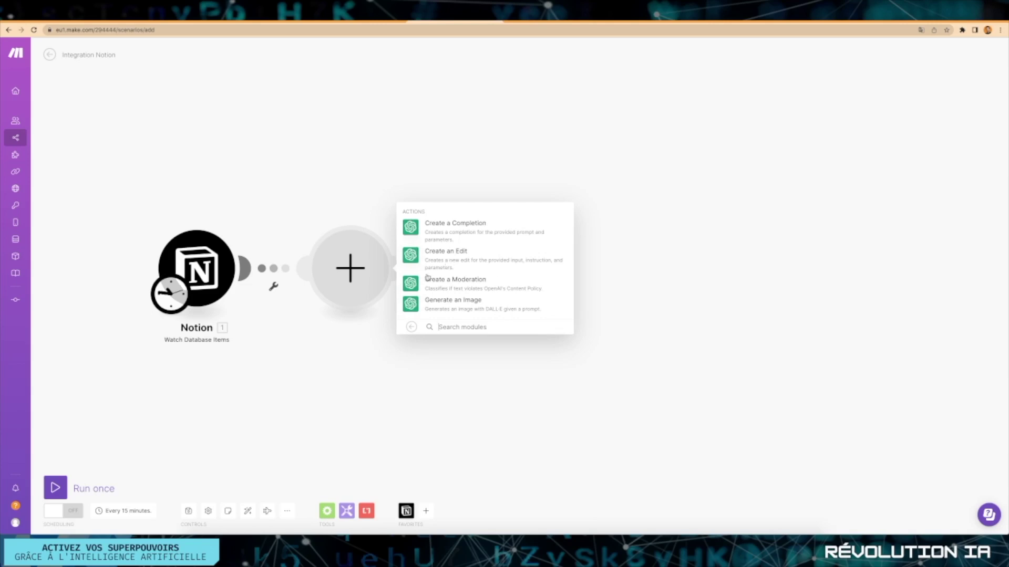
click(460, 228)
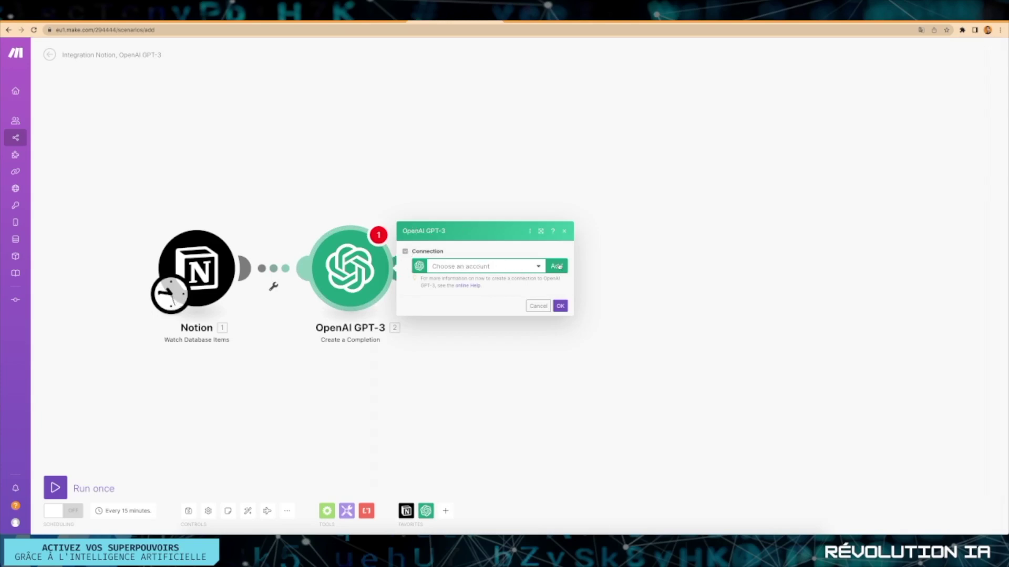
click(560, 266)
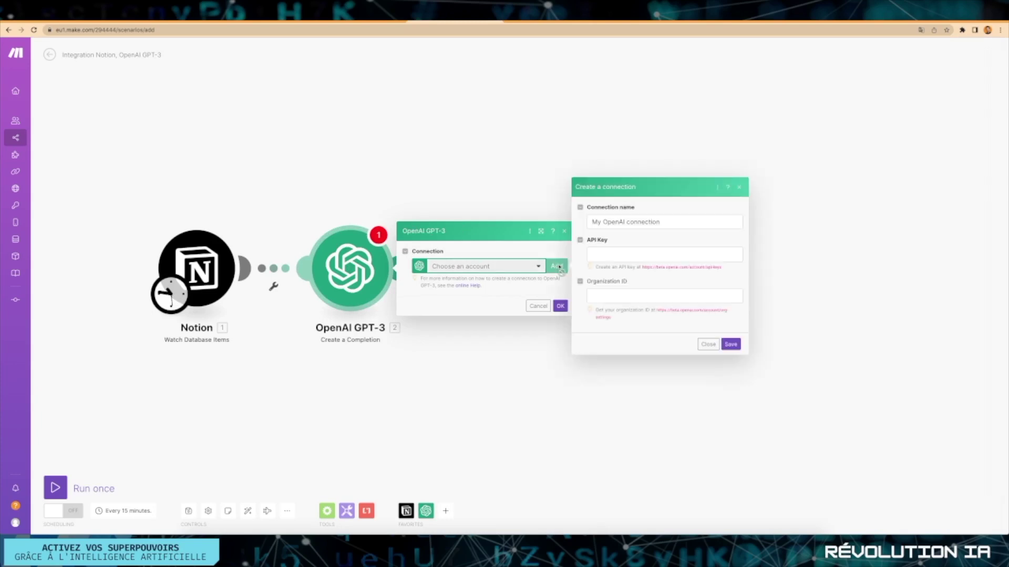
click(605, 252)
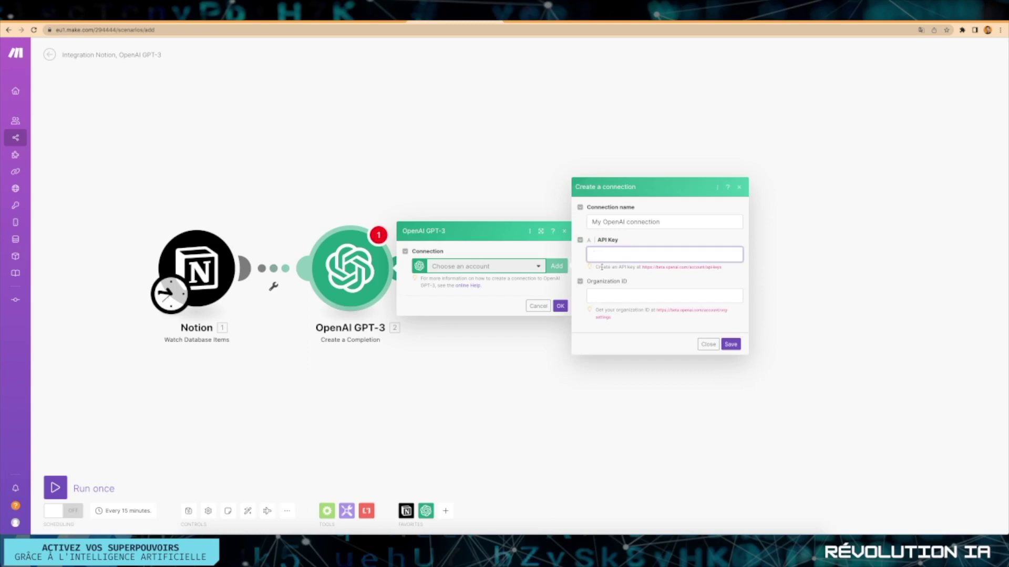
triple_click(673, 268)
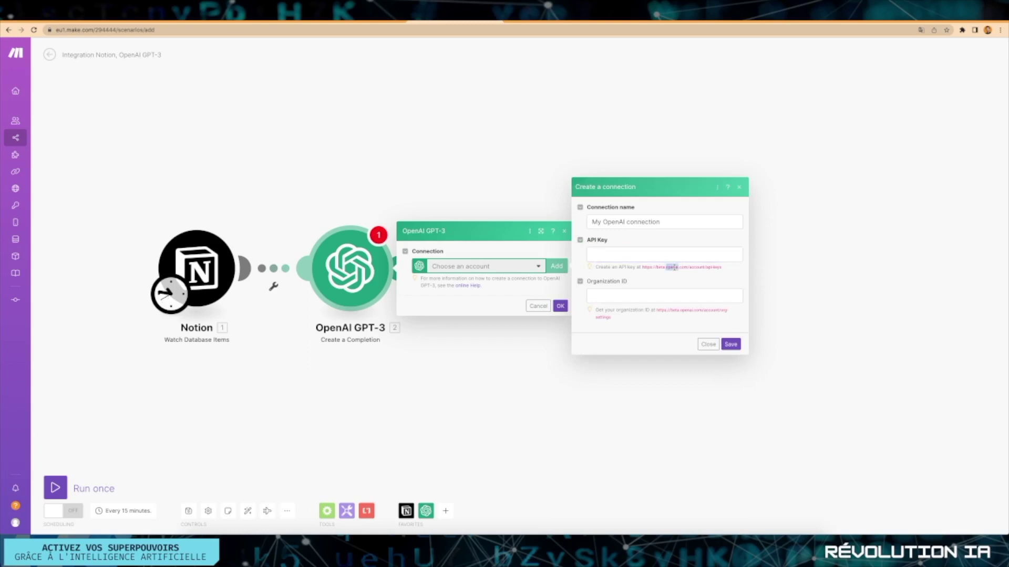
drag(725, 267, 647, 267)
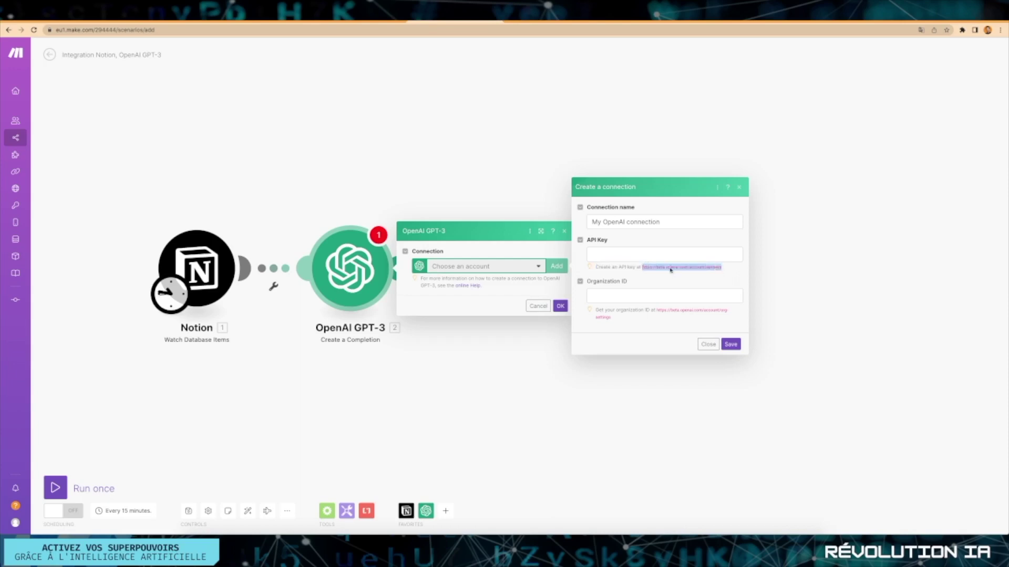
right_click(670, 269)
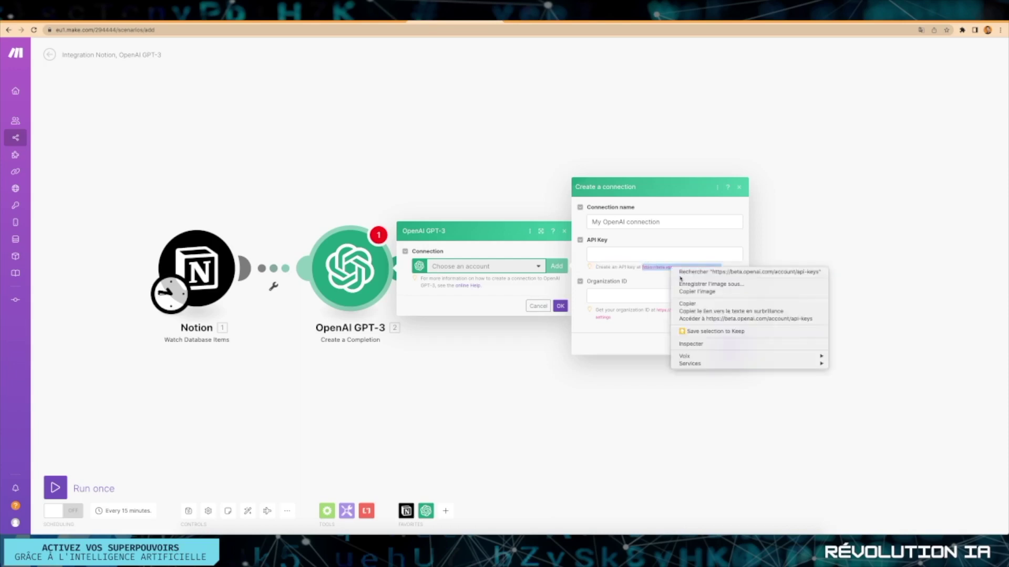
click(688, 304)
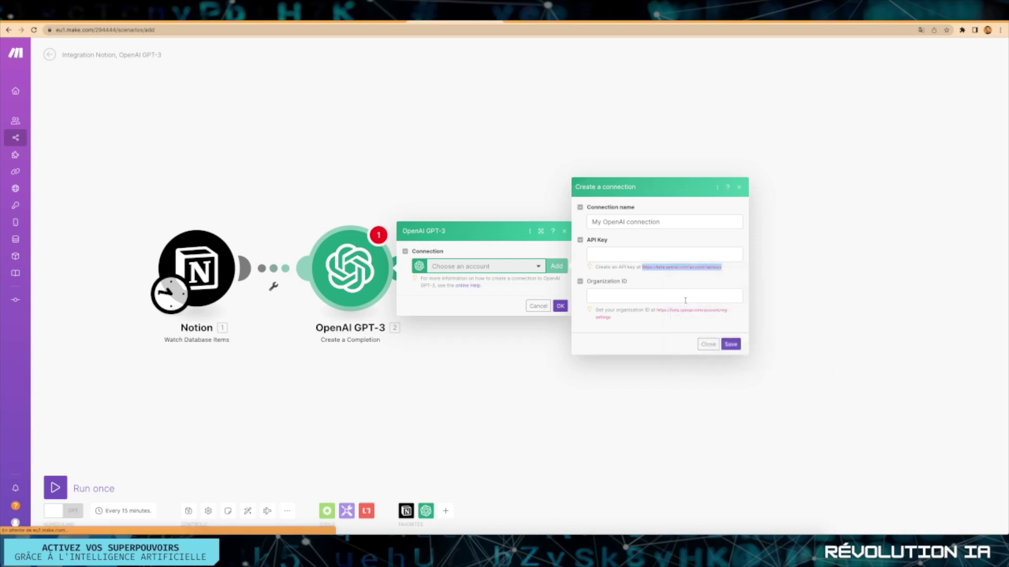
key(super+v)
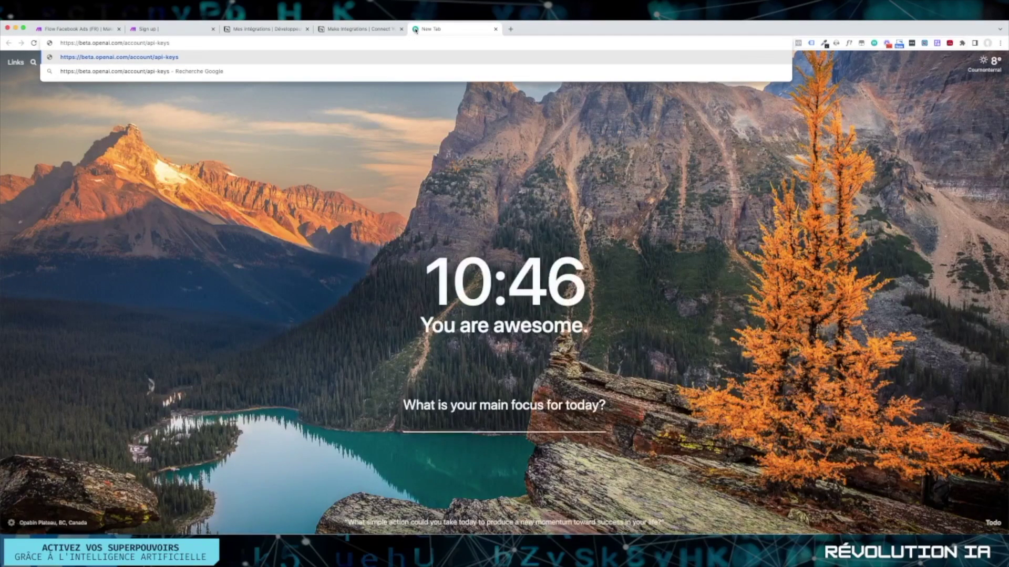
key(Return)
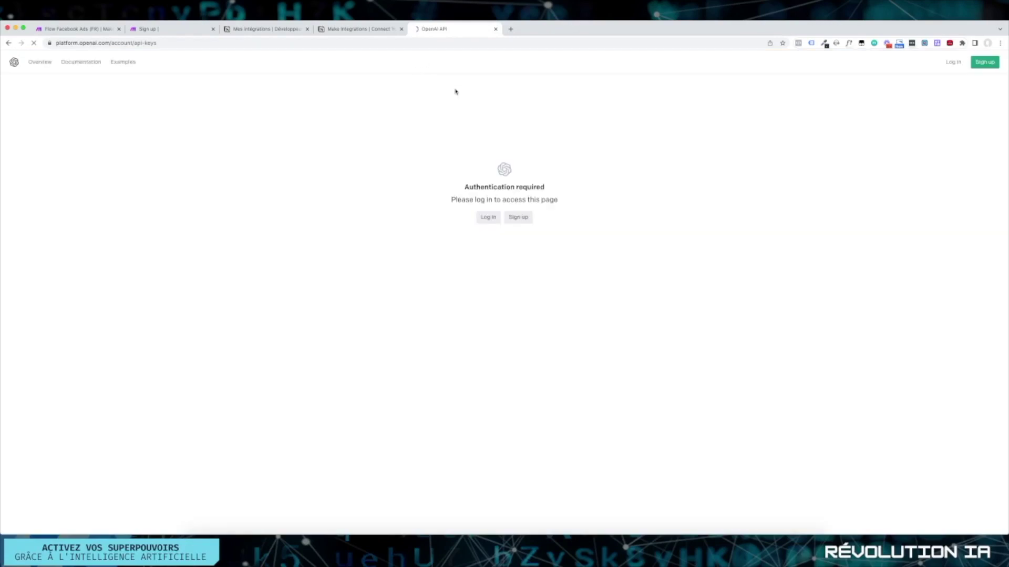
click(488, 217)
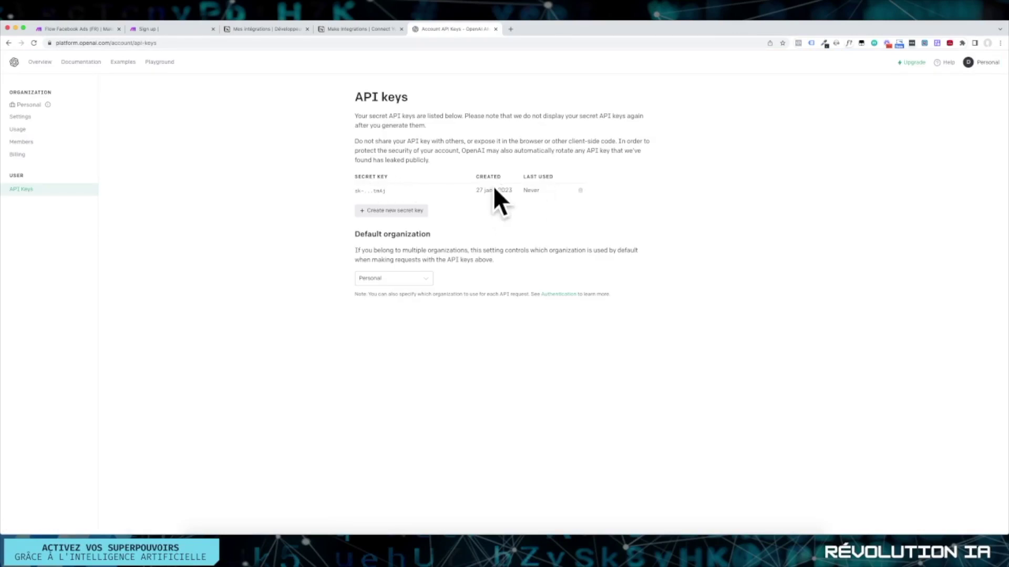
Step: Generate and copy a new OpenAI secret key, and paste it into the API Key field of the Make connection
click(398, 212)
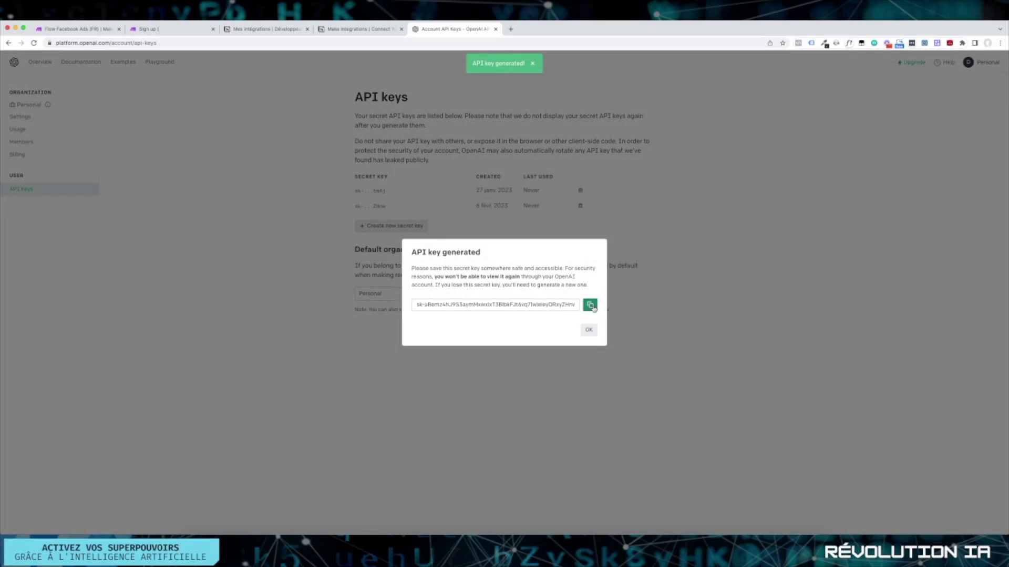
click(590, 305)
click(589, 330)
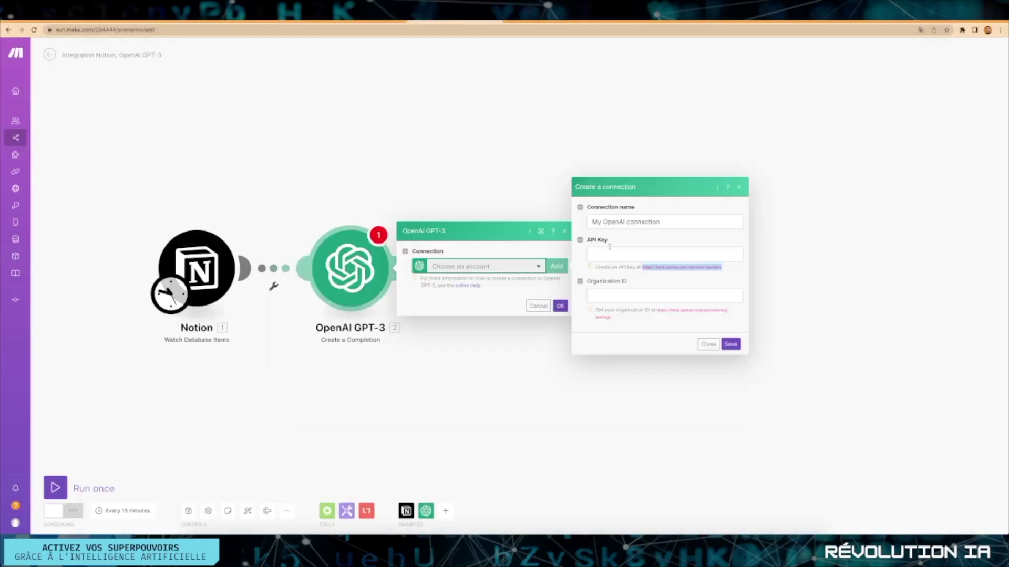
right_click(620, 257)
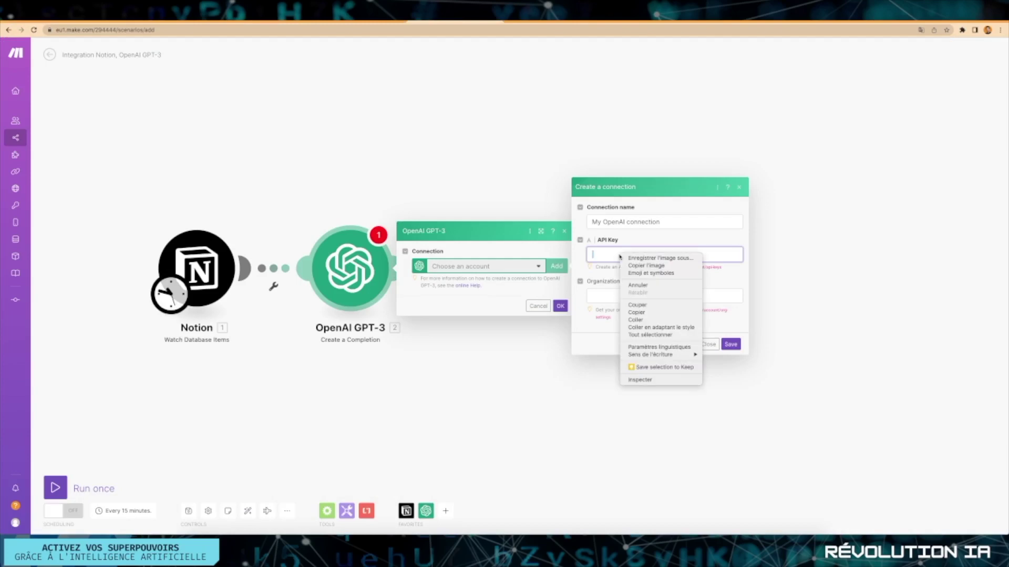
click(653, 321)
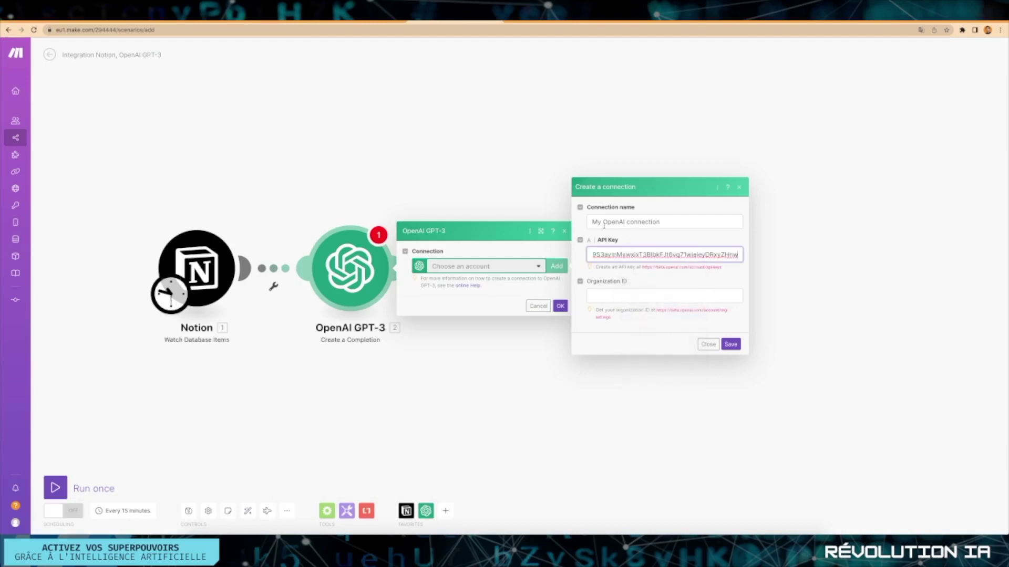
click(627, 295)
click(611, 327)
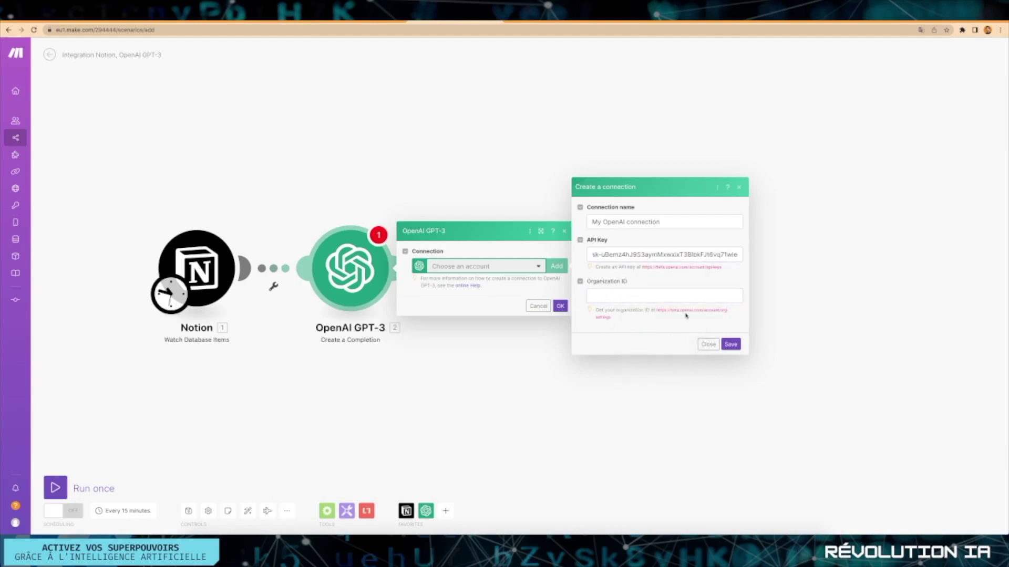
Step: Copy the organization ID from OpenAI's organization settings and return to Make to fill in the connection's Organization ID
triple_click(657, 311)
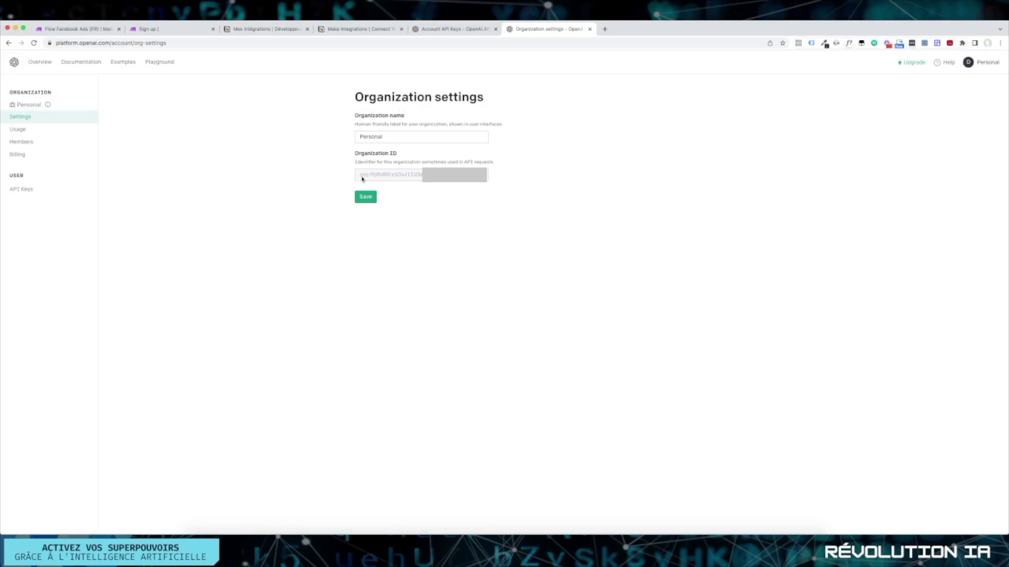
drag(358, 176, 422, 175)
right_click(423, 175)
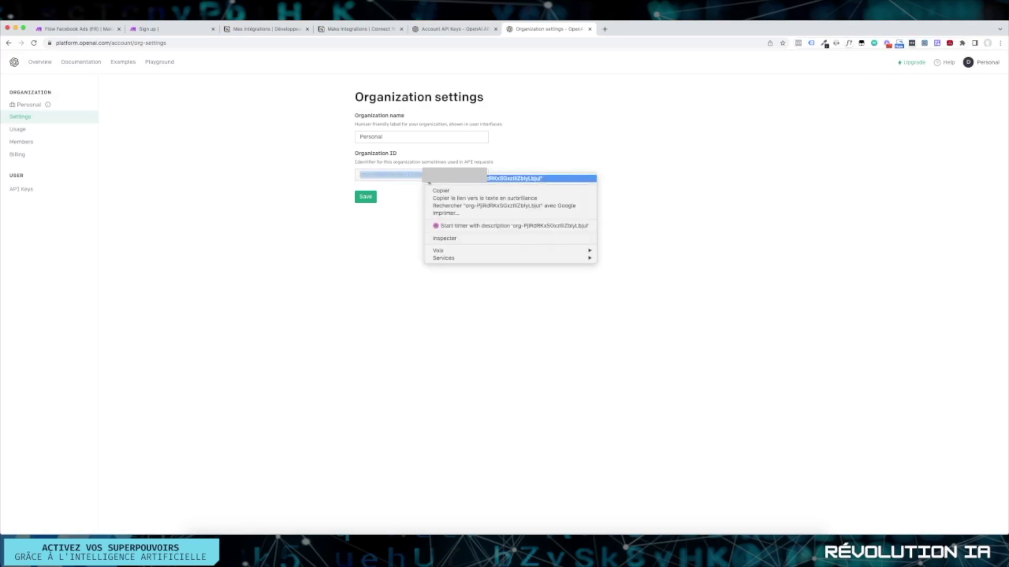
click(441, 191)
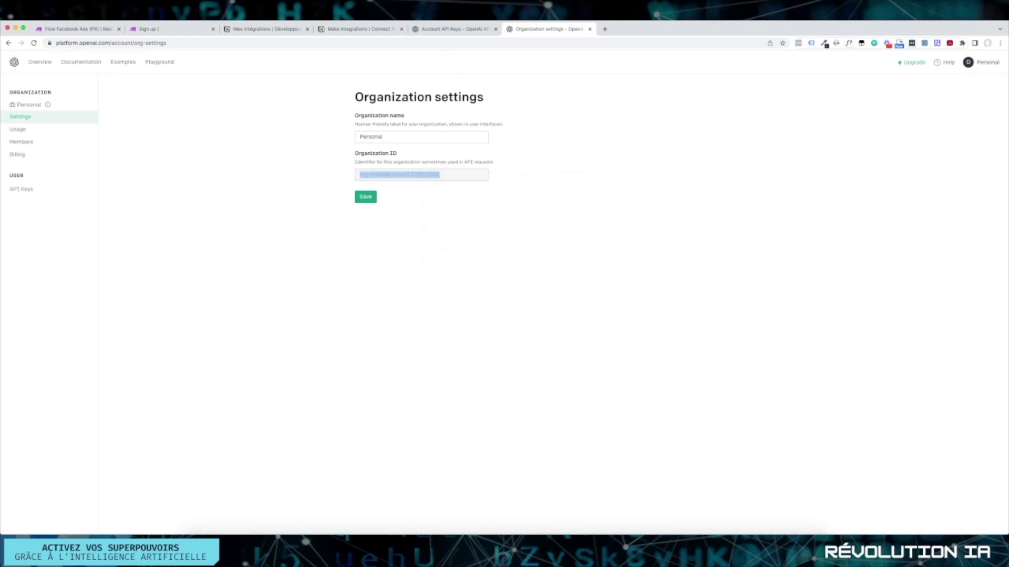
key(super+Tab)
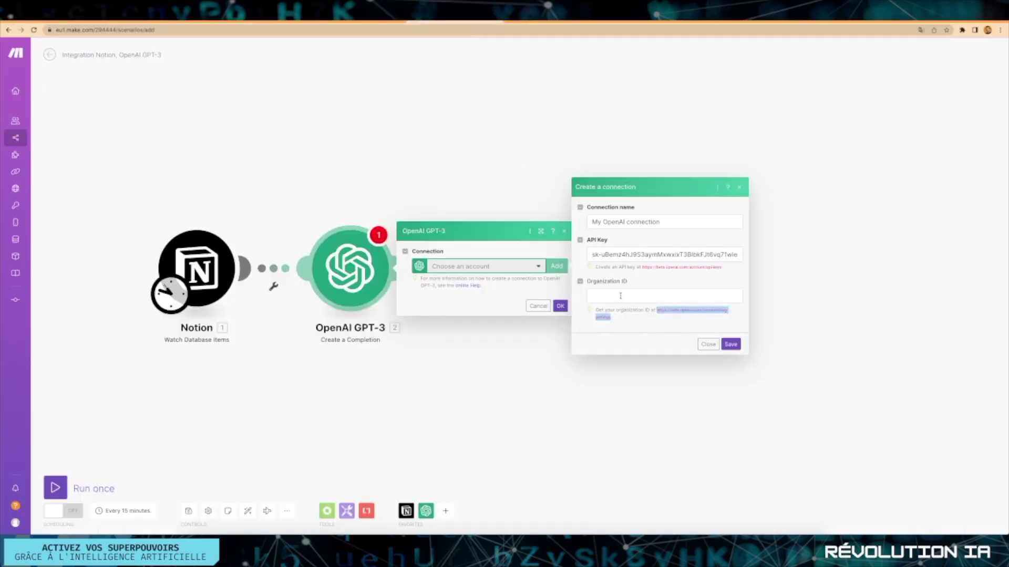
key(Return)
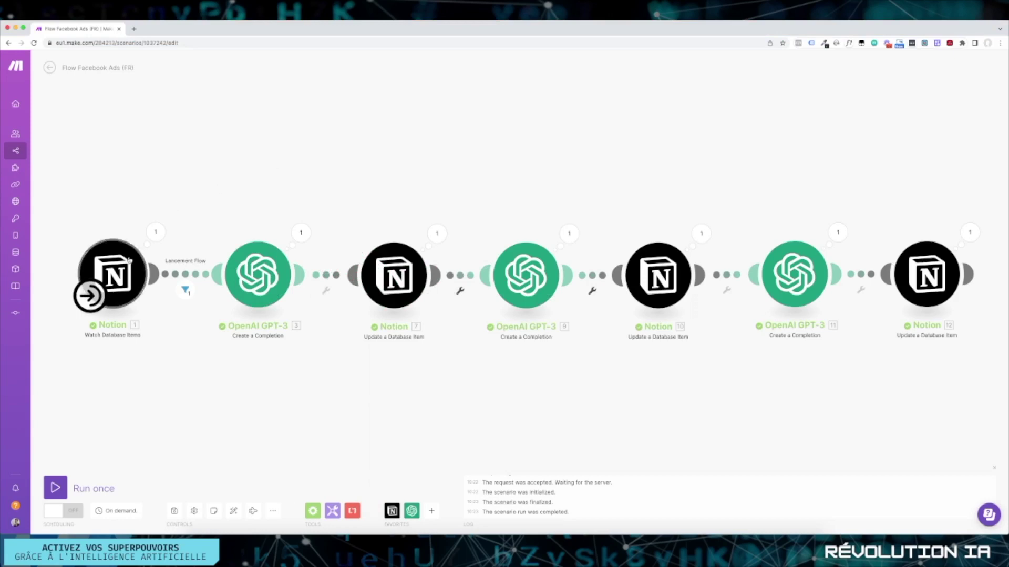
Step: In the Flow Facebook Ads (FR) scenario, open the first OpenAI GPT-3 module and choose text-davinci-003 as its model
click(267, 275)
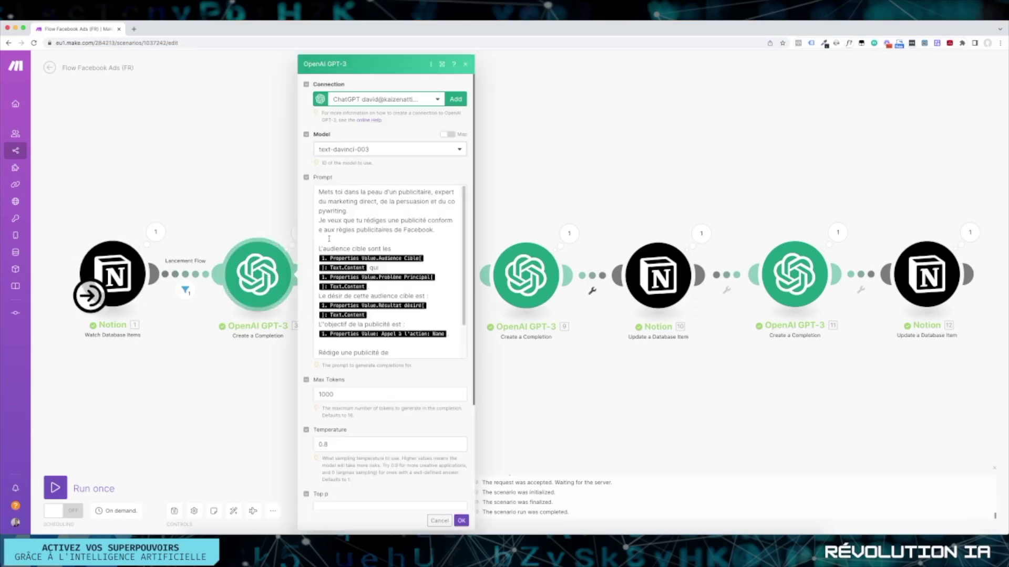
click(343, 148)
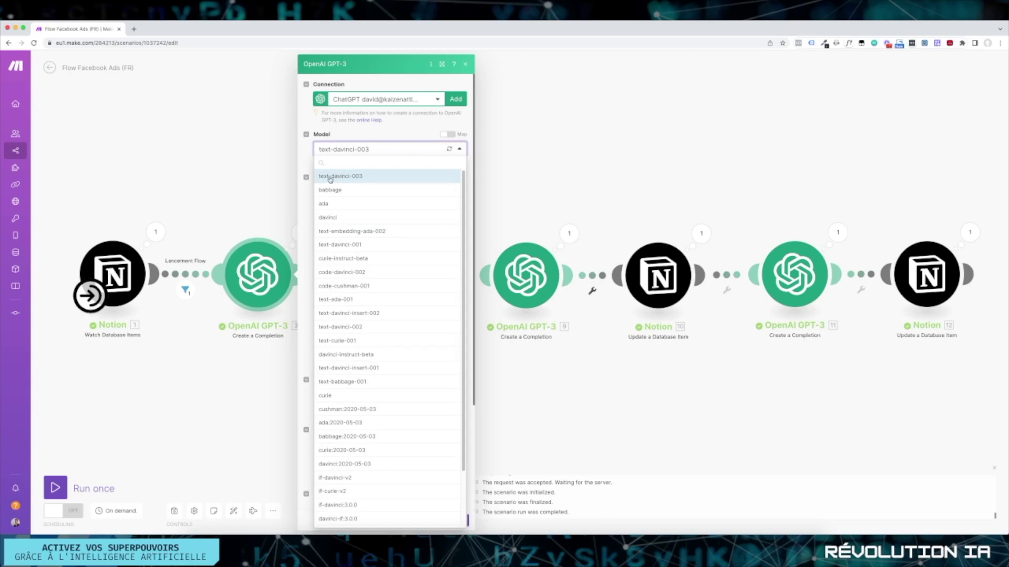
click(358, 177)
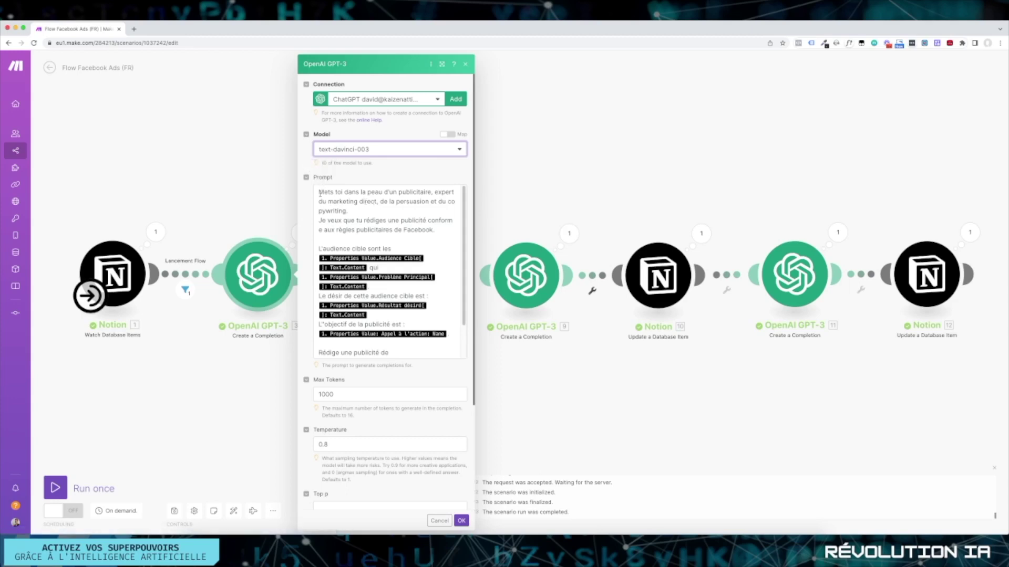
Step: Examine the prompt's opening instructions and the Notion items mapped for Audience Cible, Problème Principal and Résultat désiré
click(365, 211)
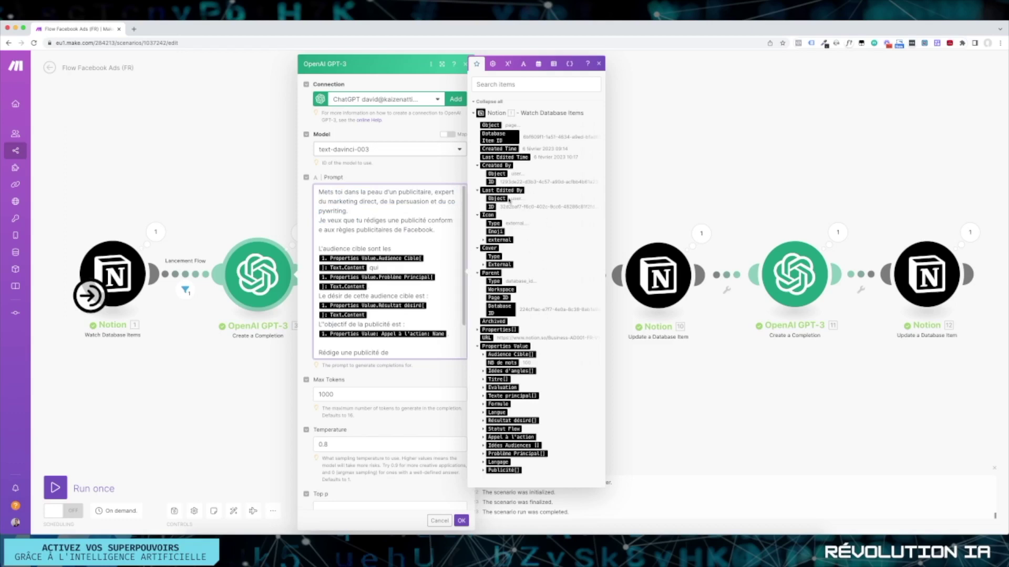
click(380, 221)
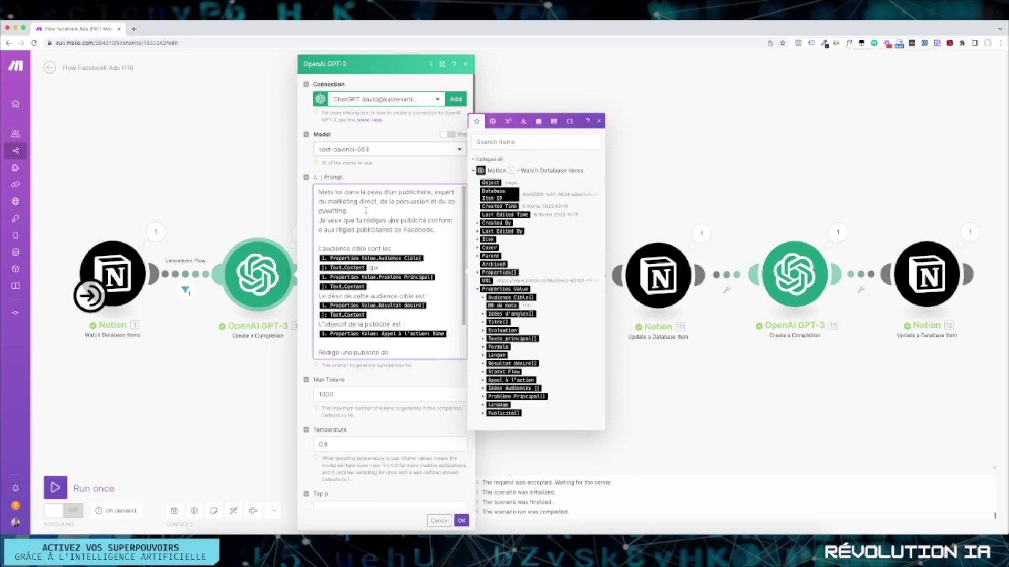
drag(321, 195, 438, 227)
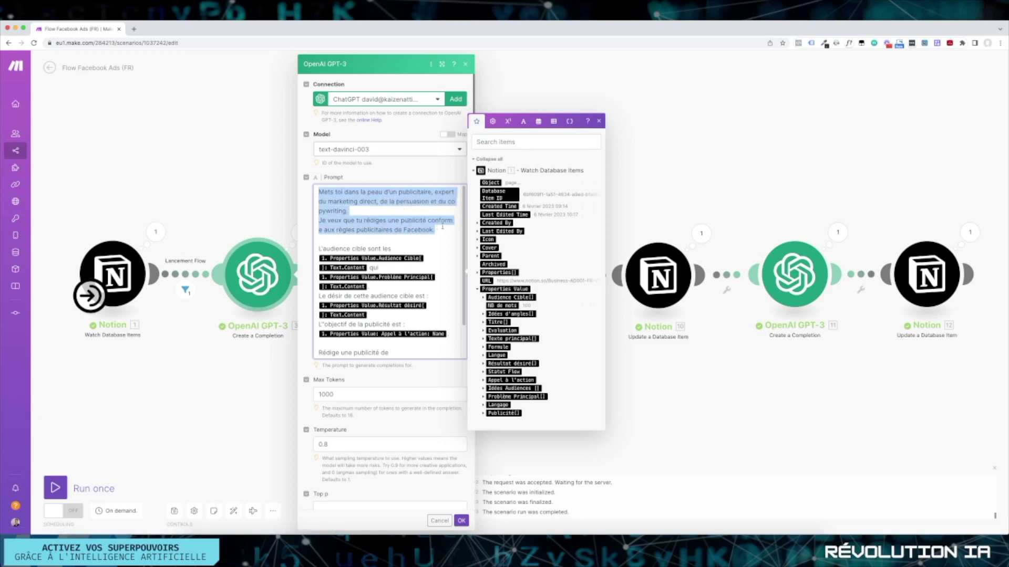
mouse_move(442, 226)
mouse_down()
mouse_move(447, 220)
mouse_move(439, 229)
mouse_up()
drag(319, 247, 391, 248)
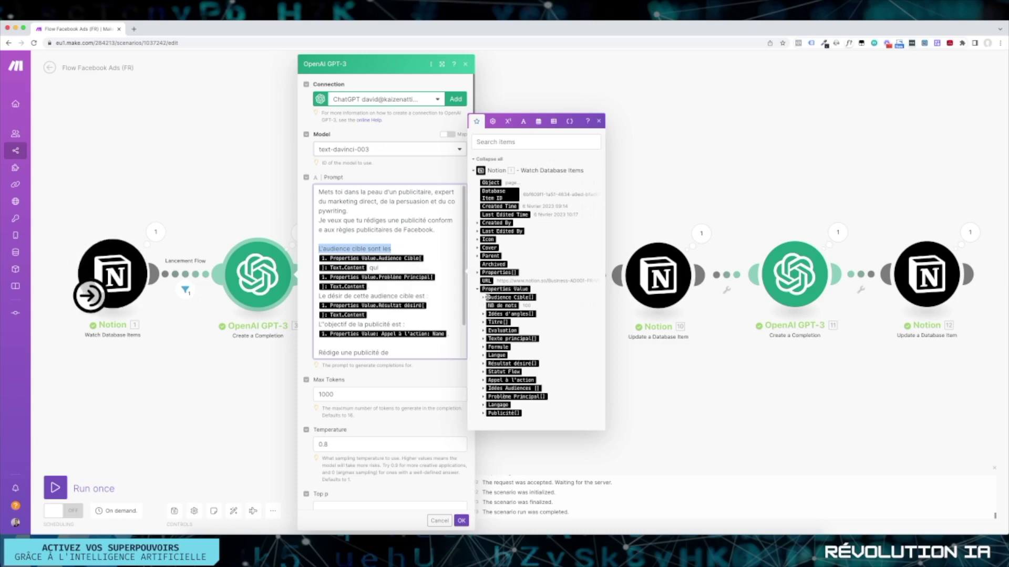
click(483, 299)
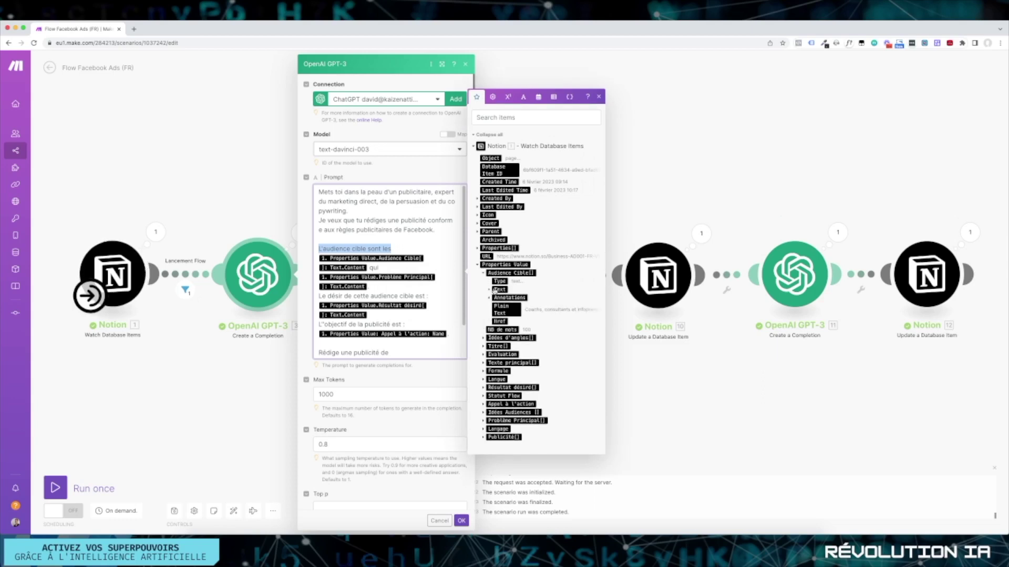
click(489, 290)
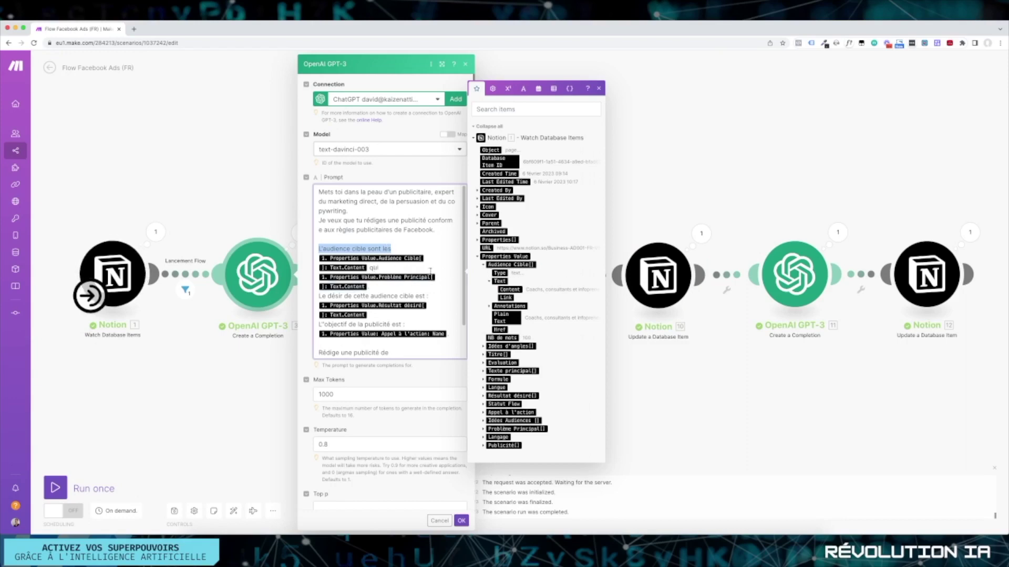
click(483, 265)
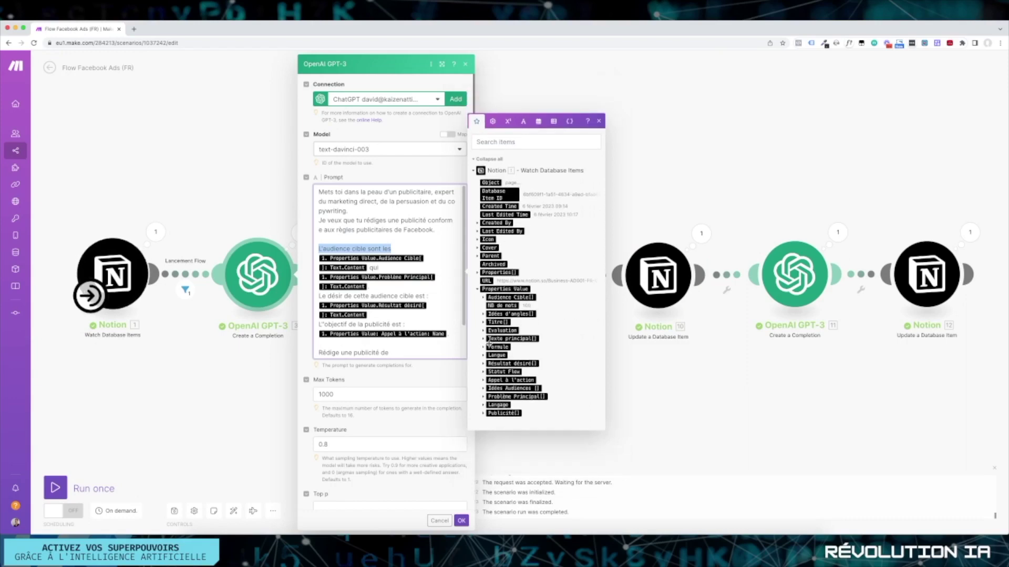
click(484, 398)
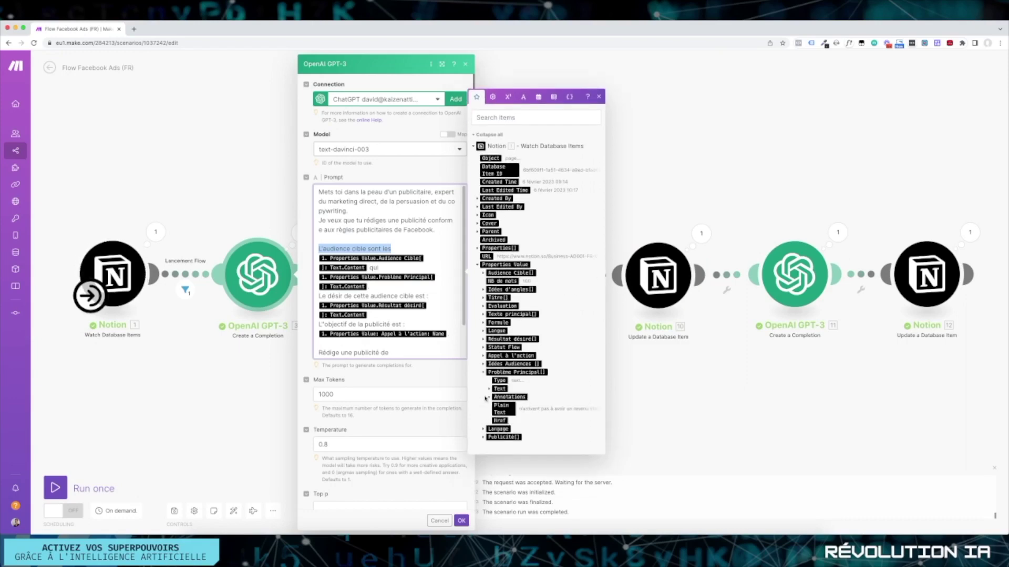
click(489, 389)
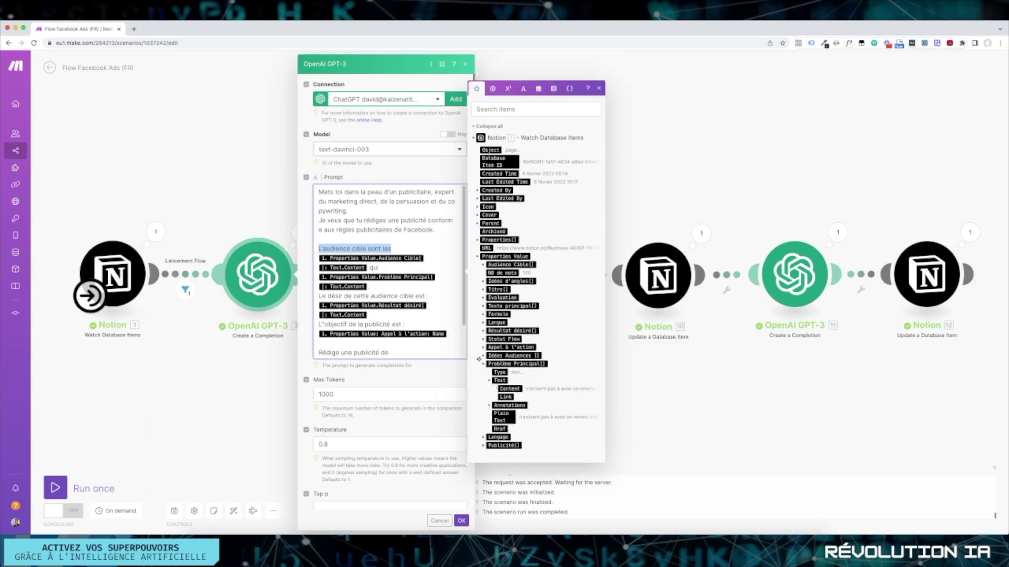
drag(321, 296, 418, 296)
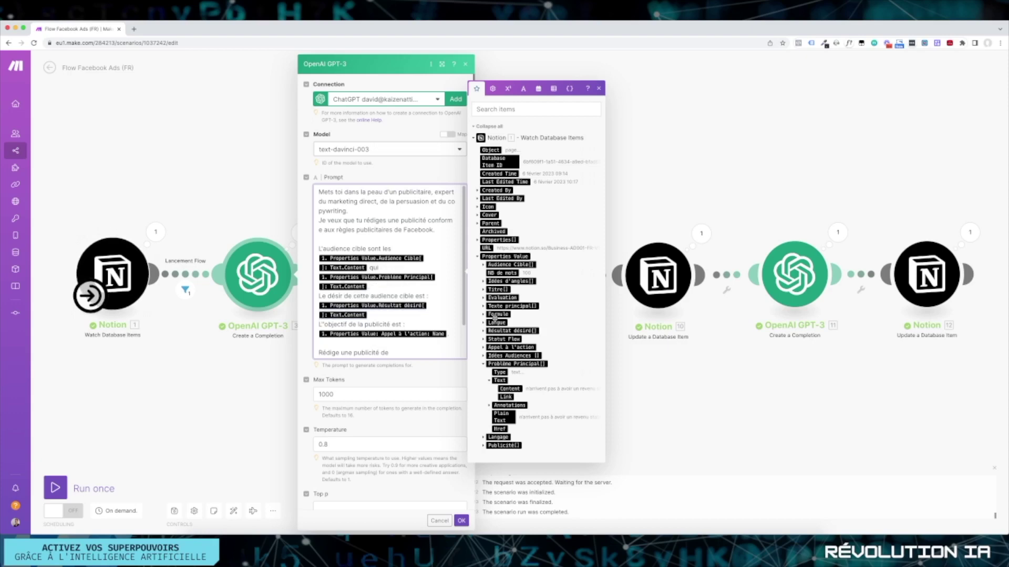
click(483, 331)
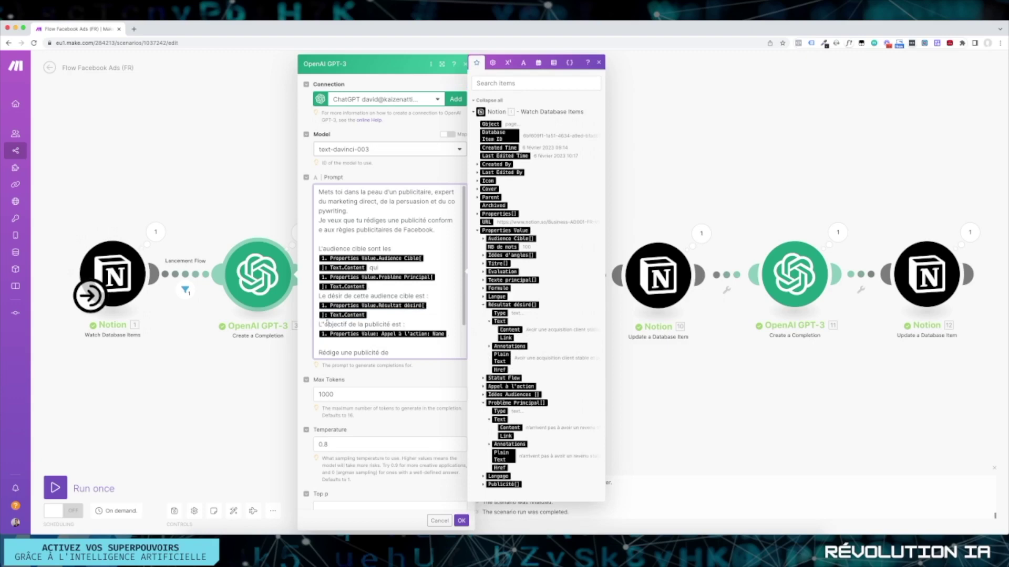
Step: Remove the duplicate apostrophe in the prompt line "L'objectif de la publicité est :"
click(325, 325)
key(BackSpace)
key(BackSpace)
Step: Examine the Appel à l'action item's Name mapping and the prompt's closing instruction on word count, style and marketing structure
drag(395, 324, 347, 324)
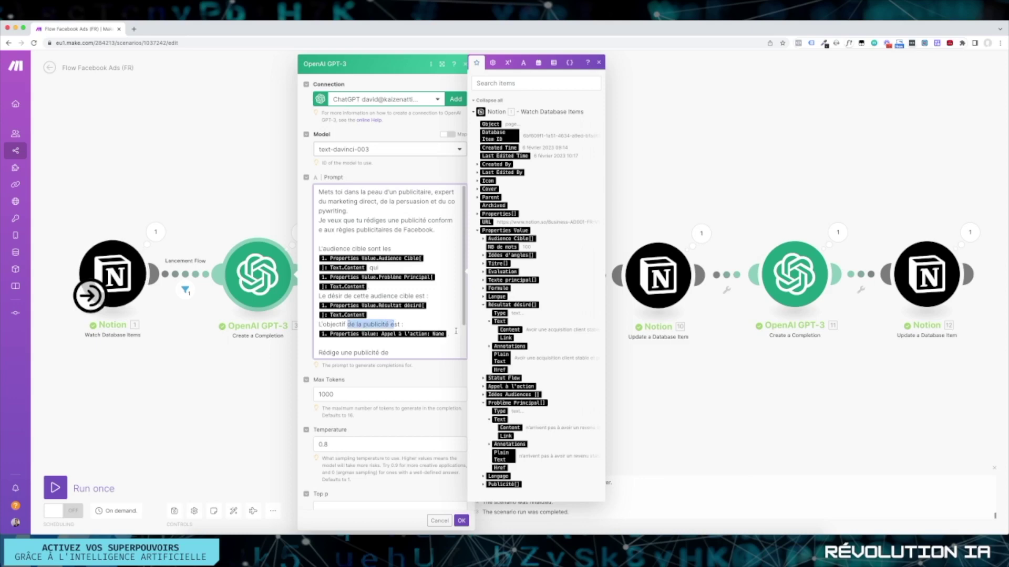
click(484, 403)
click(484, 335)
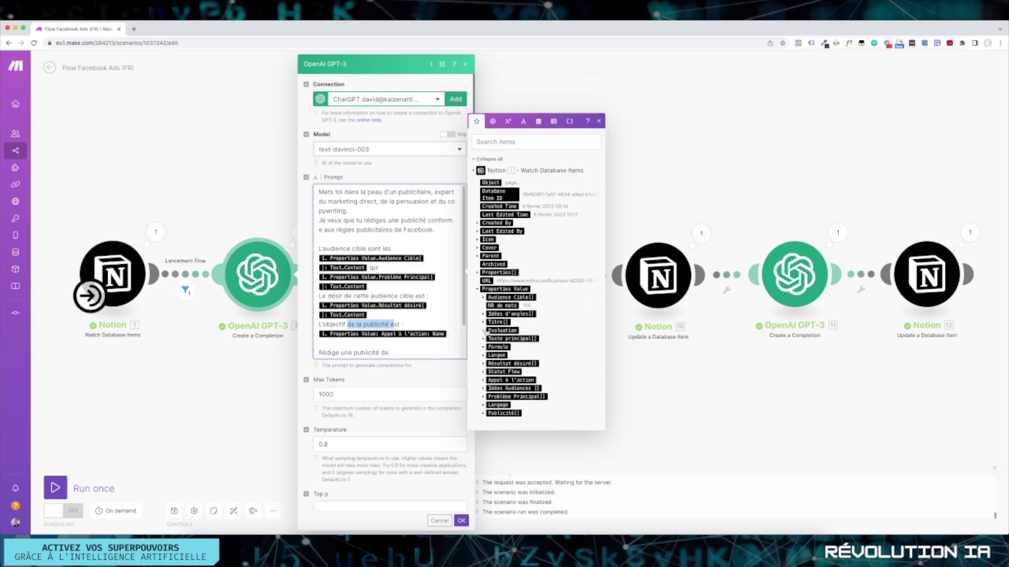
click(483, 381)
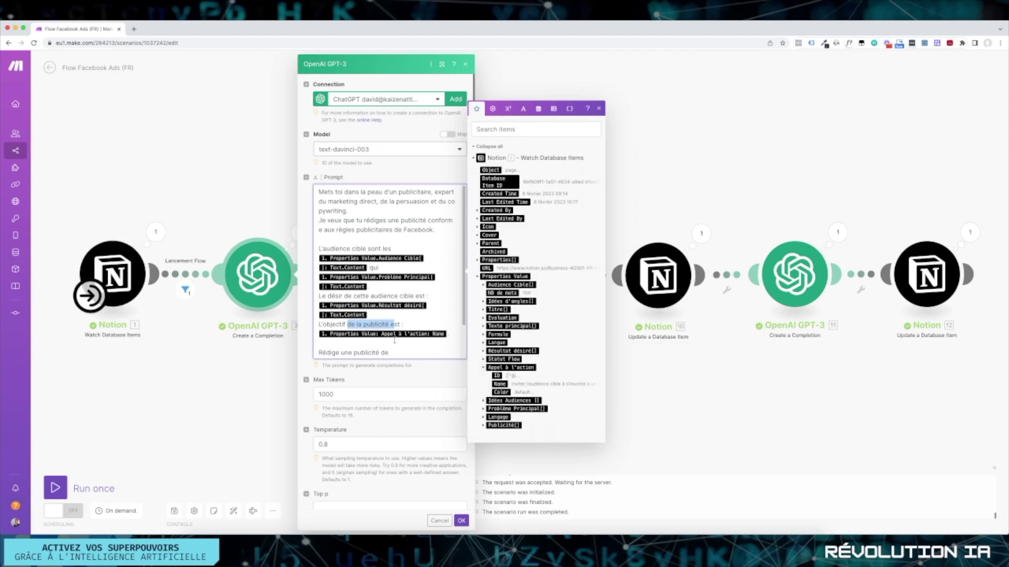
scroll(341, 304, down, 3)
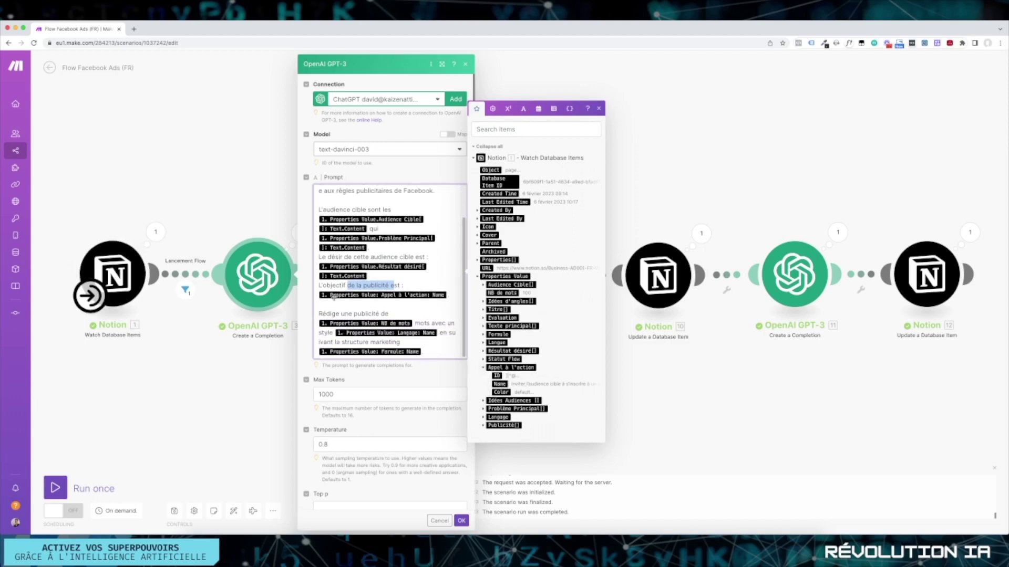
click(373, 314)
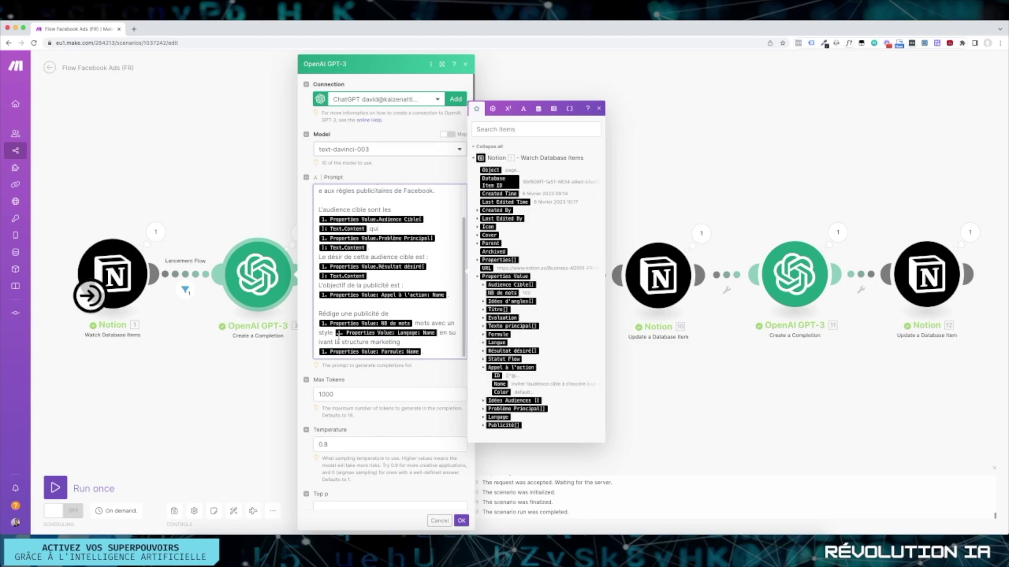
Step: Check the marketing structure options in the Formule property of the first ad in the Notion database
drag(336, 342, 413, 342)
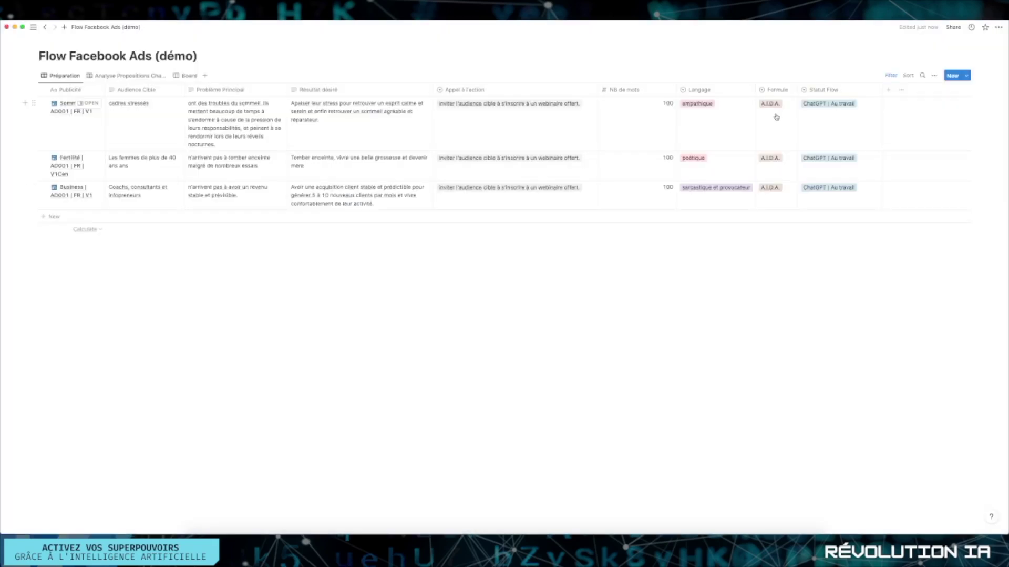
click(775, 117)
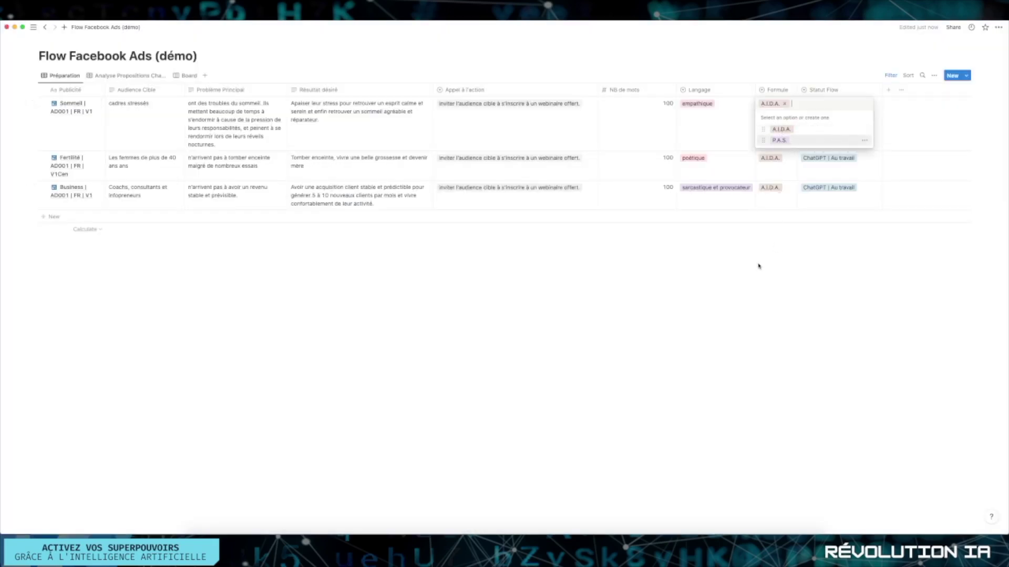
key(Escape)
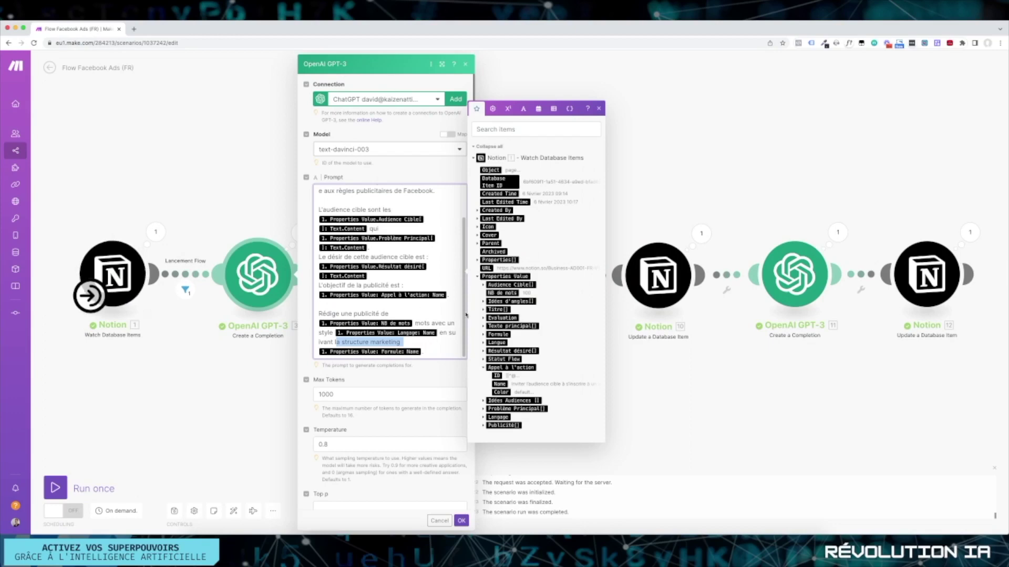
Step: Back in Make, review the completion settings below the prompt, particularly Temperature, and save the OpenAI module
click(451, 373)
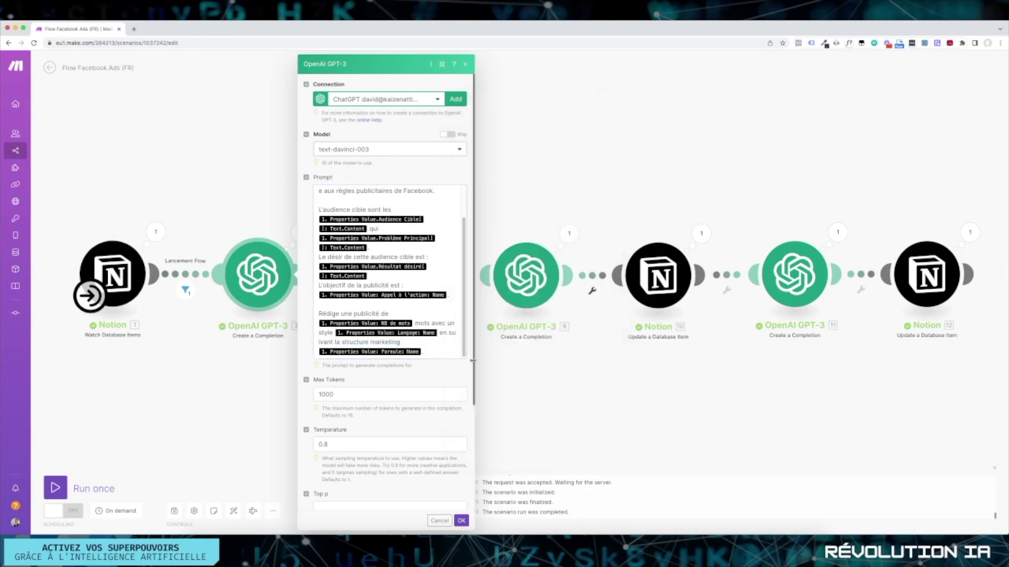
drag(472, 360, 474, 368)
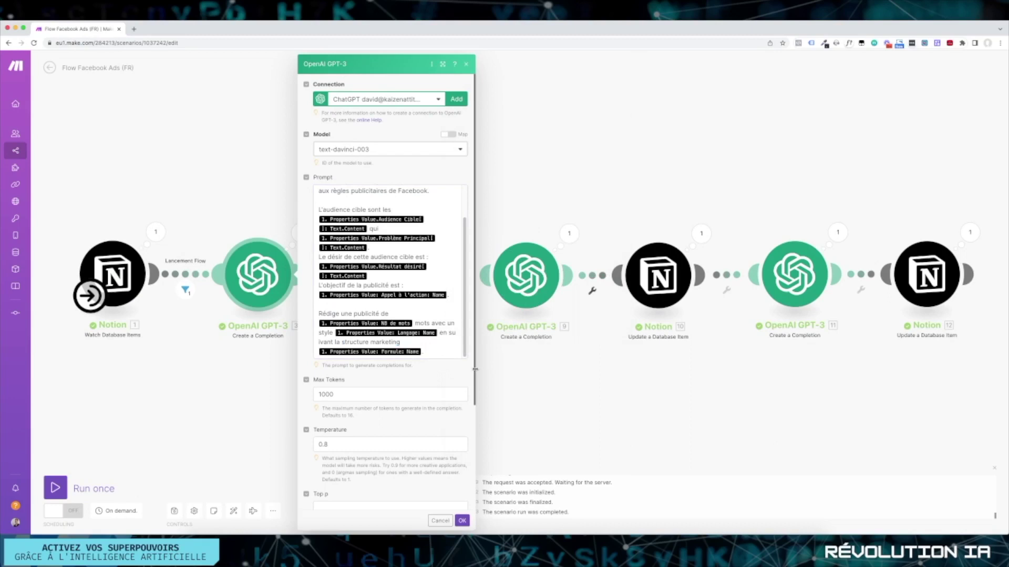
scroll(343, 261, down, 5)
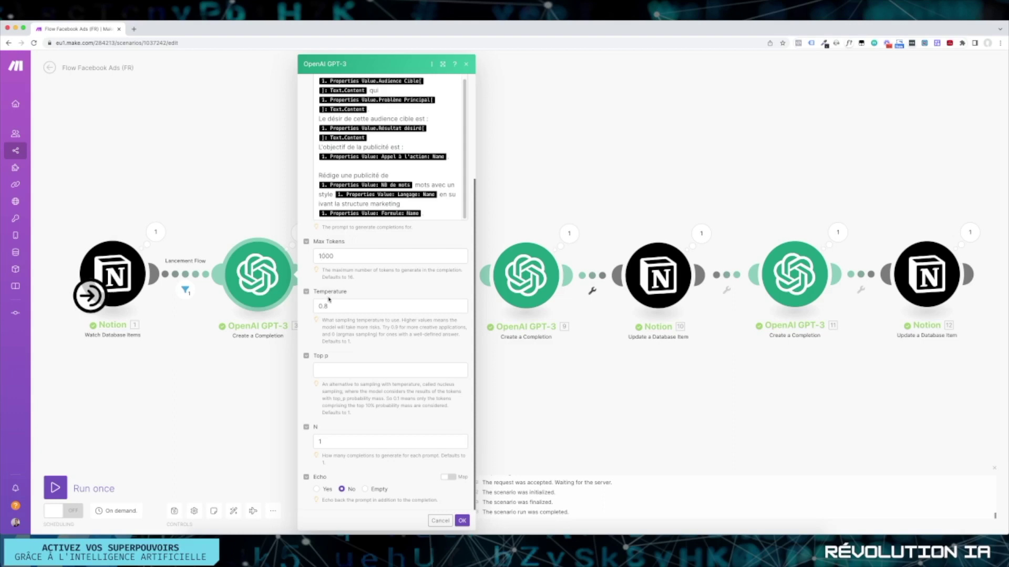
drag(325, 319, 351, 341)
click(351, 341)
drag(334, 335, 408, 327)
click(367, 333)
click(402, 327)
click(380, 377)
click(394, 391)
click(462, 521)
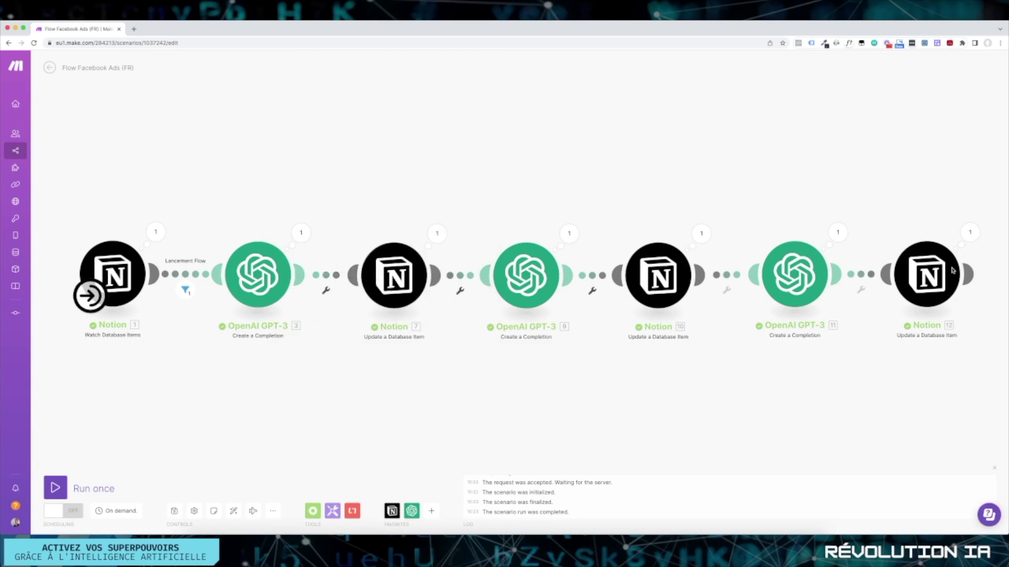
Step: Open the first Notion Update a Database Item module and examine the mapping of its Database Item ID
mouse_move(976, 274)
drag(657, 175, 102, 176)
mouse_move(399, 276)
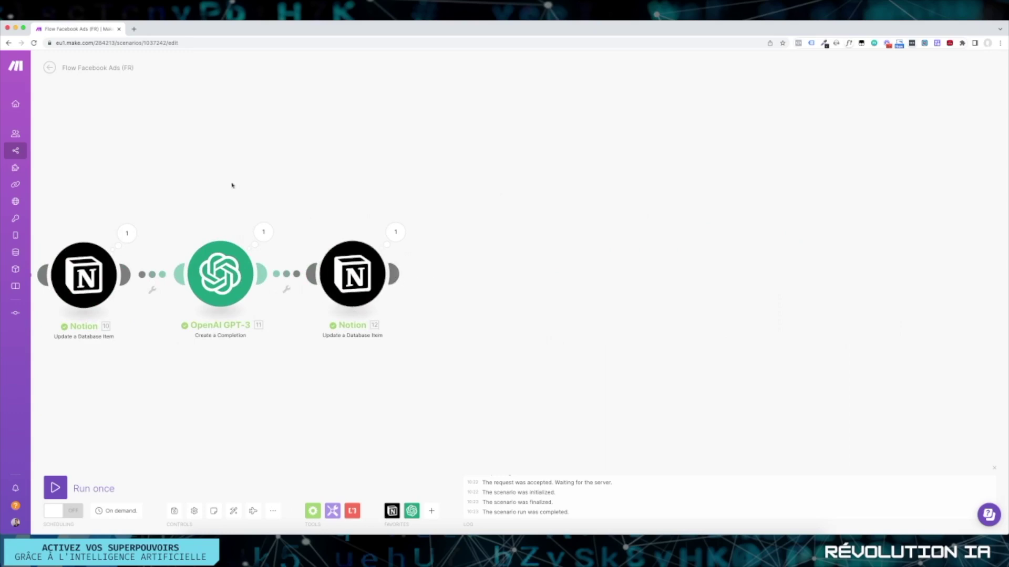
drag(232, 186, 515, 185)
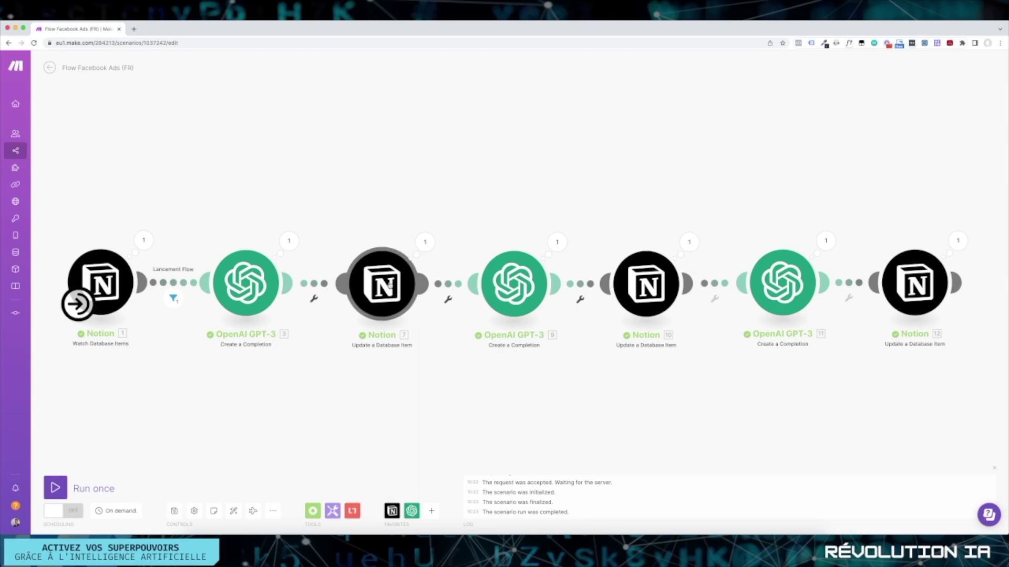
click(389, 284)
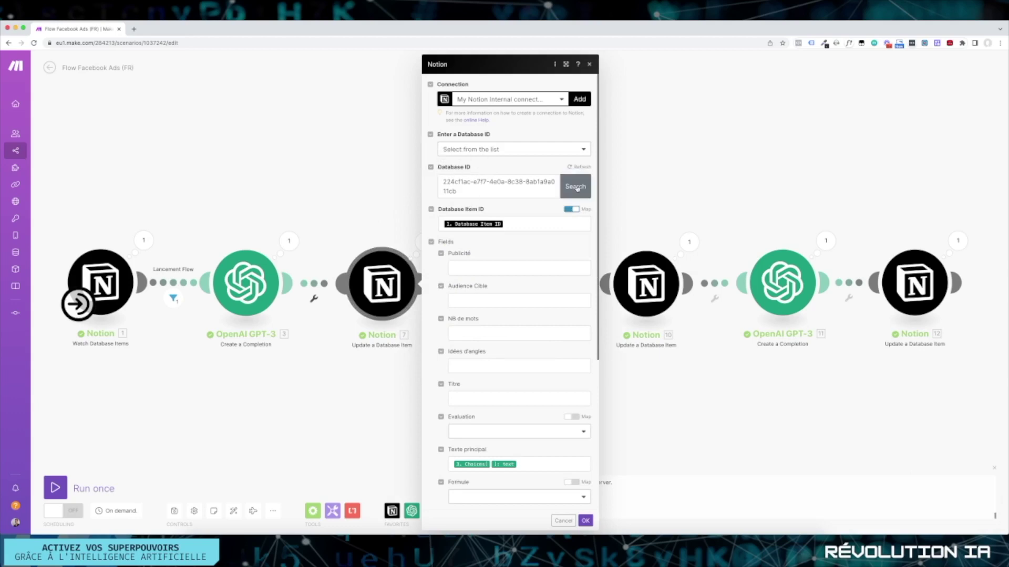
click(529, 226)
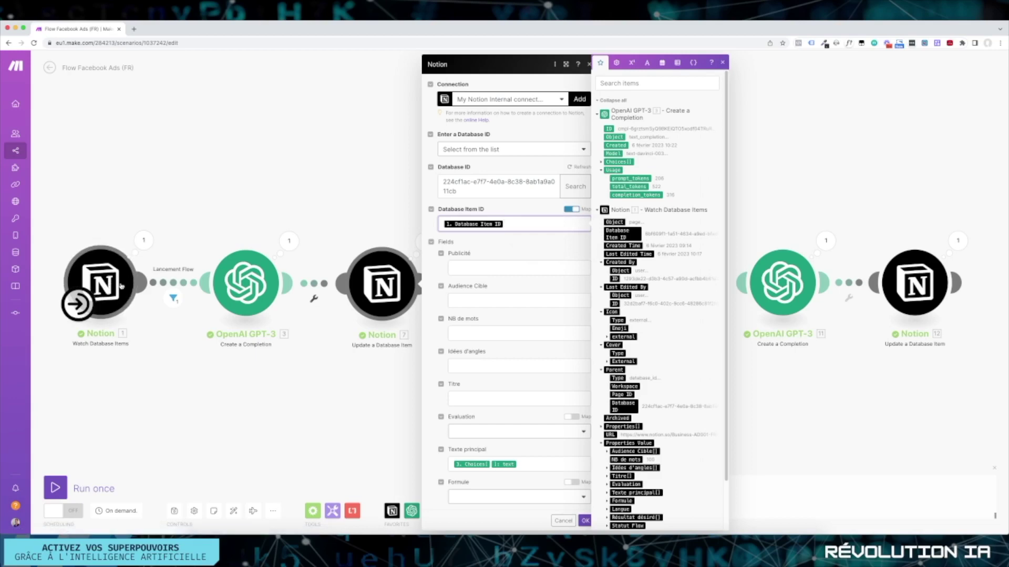
Step: Clear the Texte principal field, remap it to the text under Choices from the first OpenAI completion, and save the Notion module
click(529, 237)
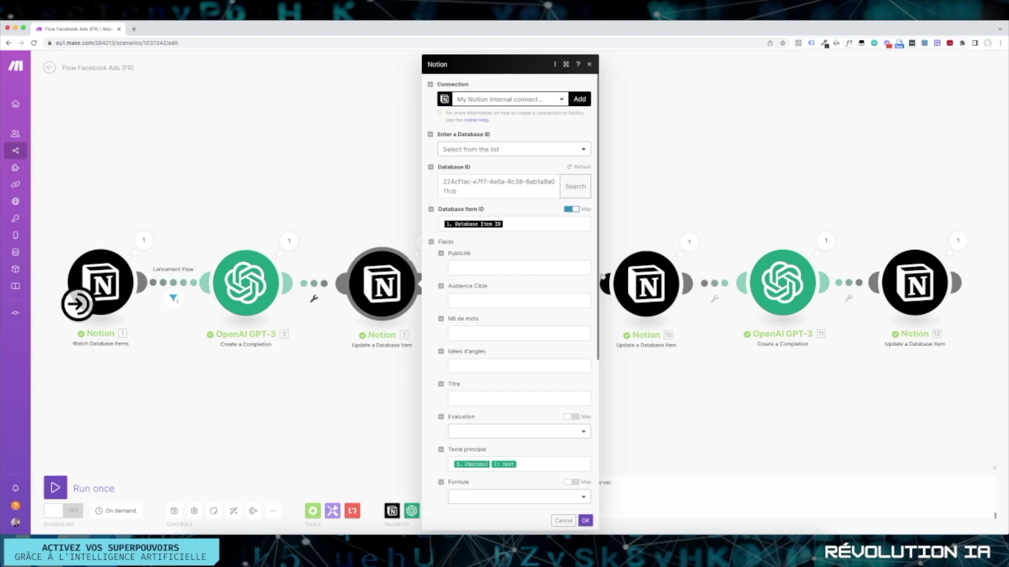
scroll(503, 296, down, 5)
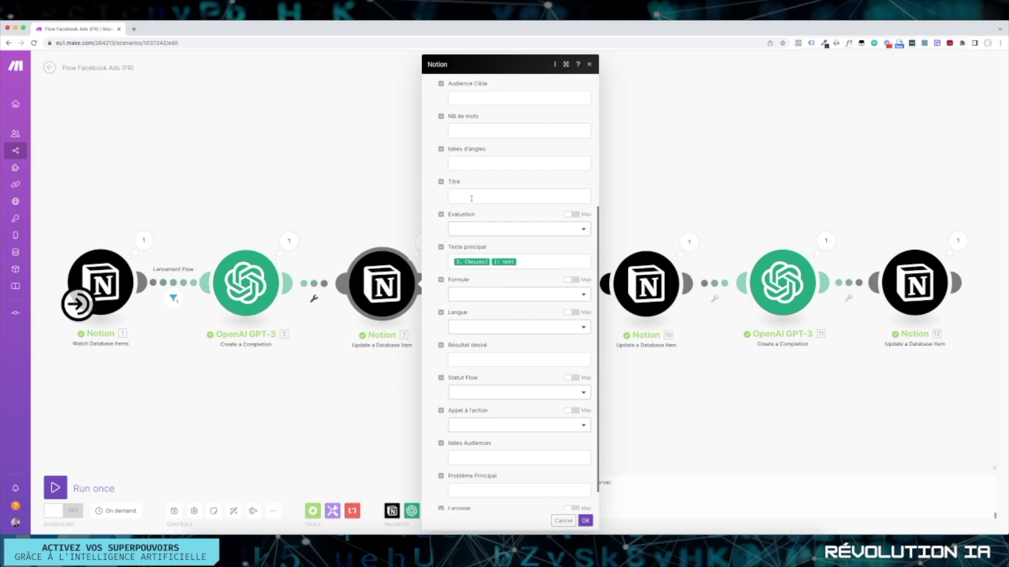
click(530, 261)
drag(530, 261, 459, 257)
key(BackSpace)
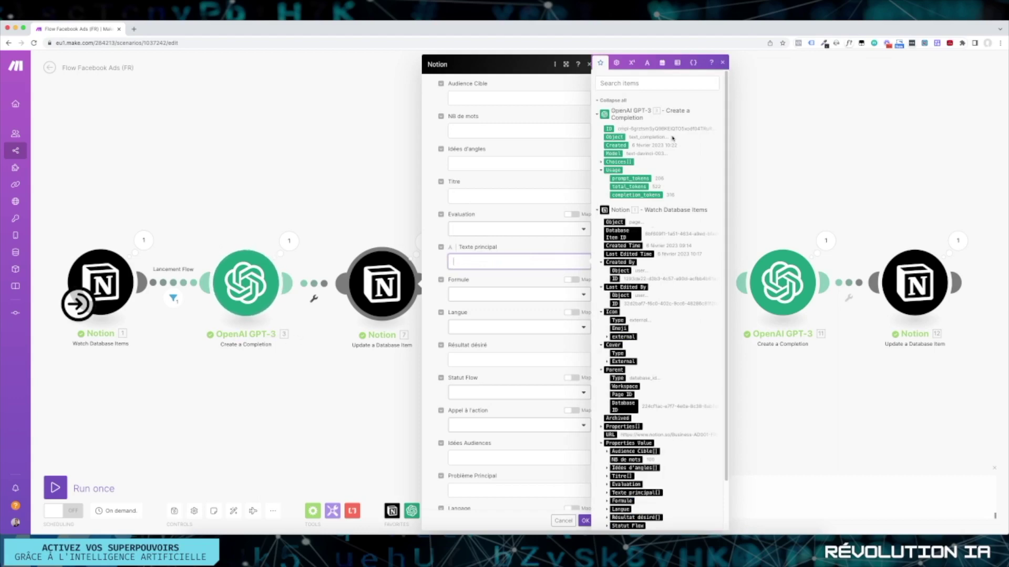
click(602, 164)
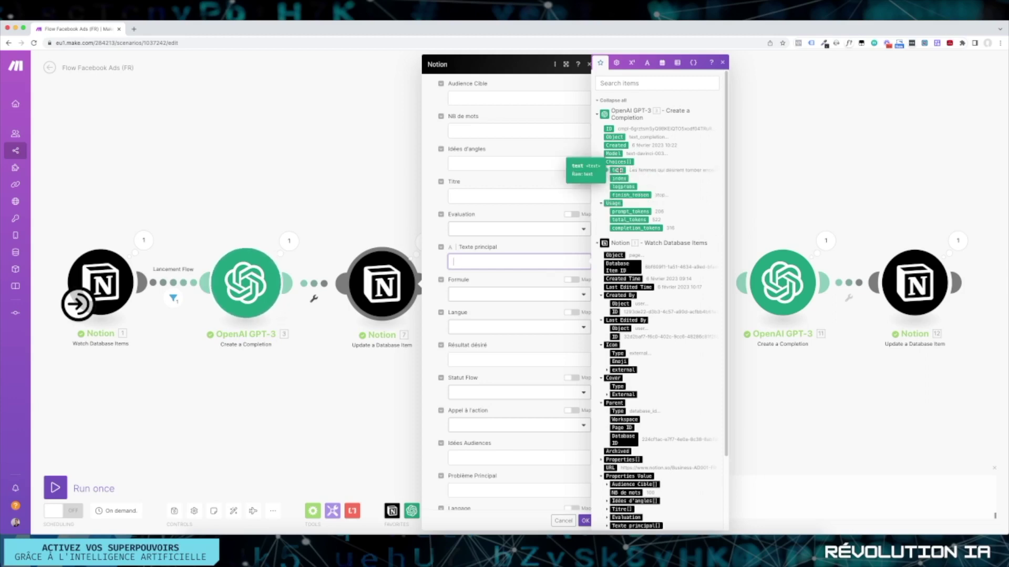
click(618, 169)
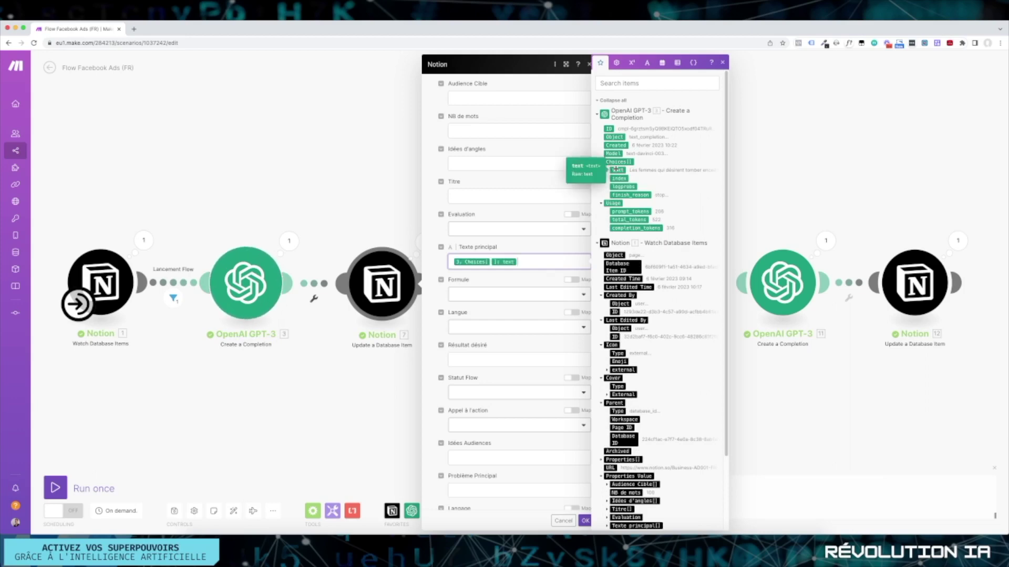
click(552, 326)
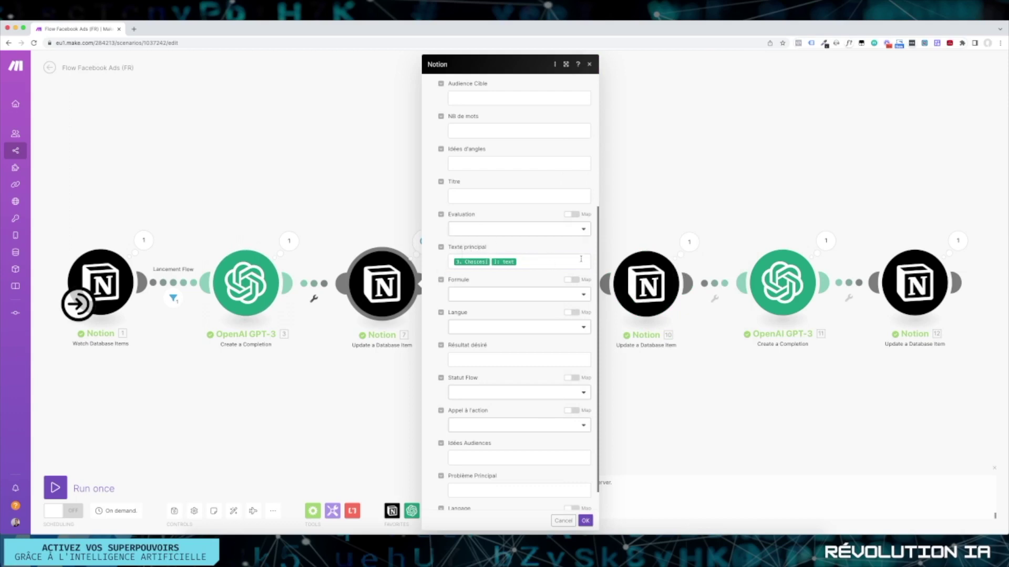
click(585, 521)
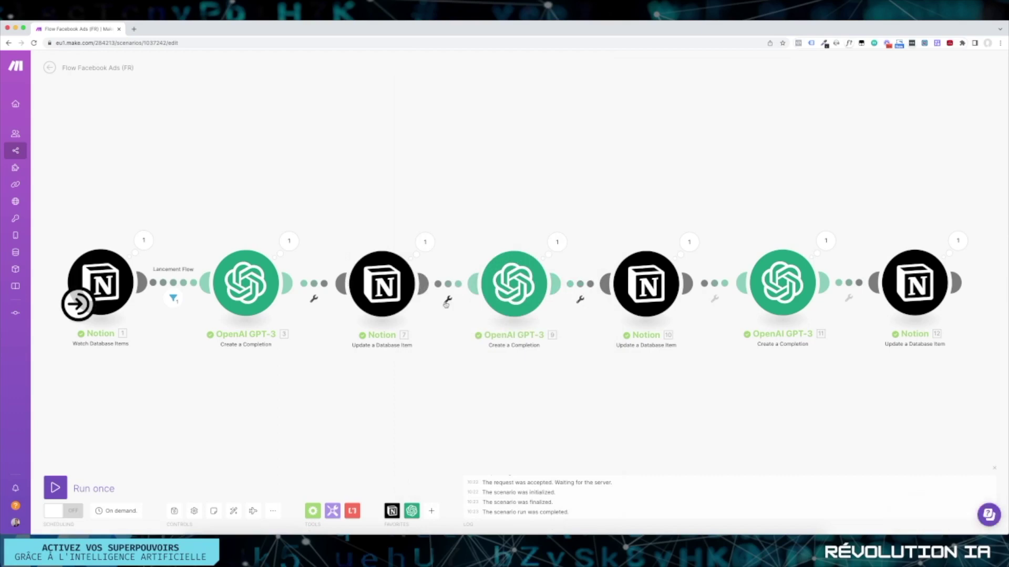
Step: Open the second OpenAI Create a Completion module and examine its model and the prompt's opening lines on audience, problem and desired result
click(514, 284)
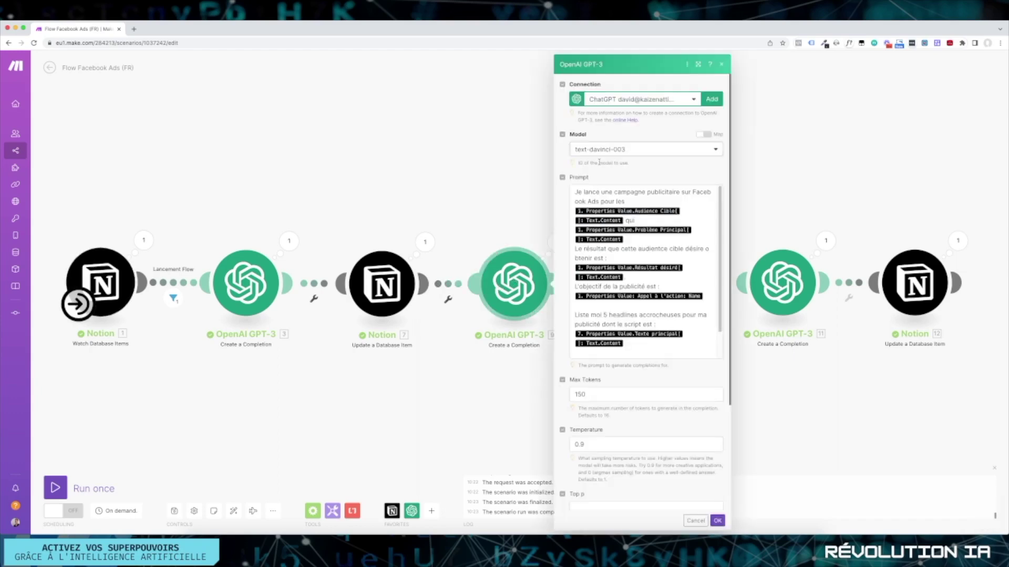
click(630, 148)
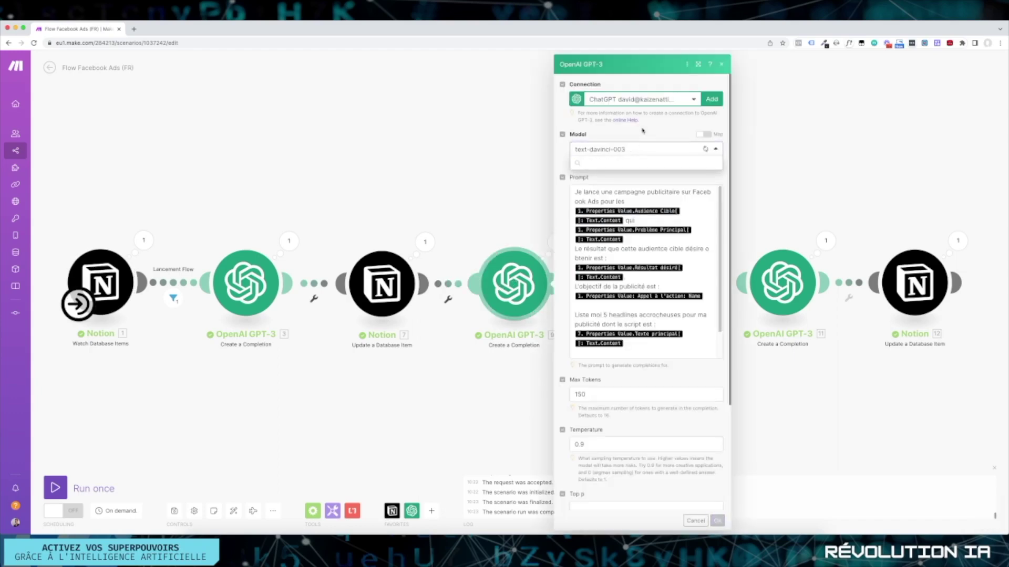
click(642, 131)
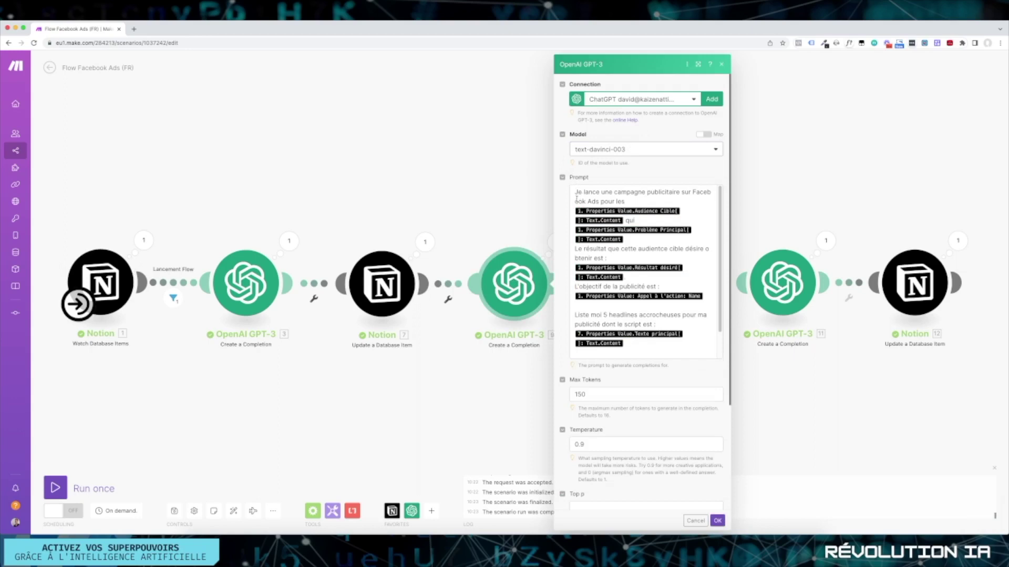
click(629, 197)
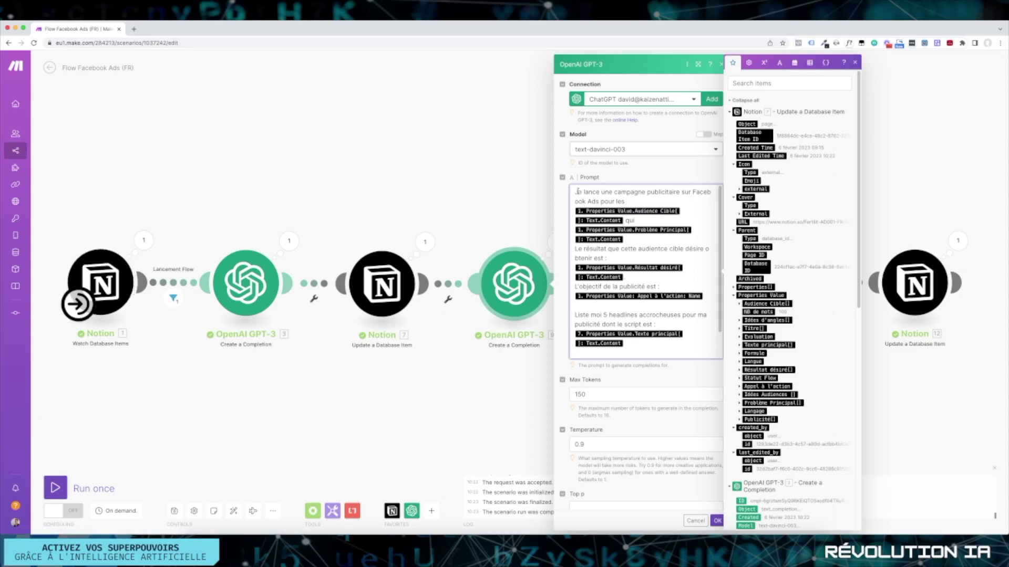
drag(577, 192, 629, 200)
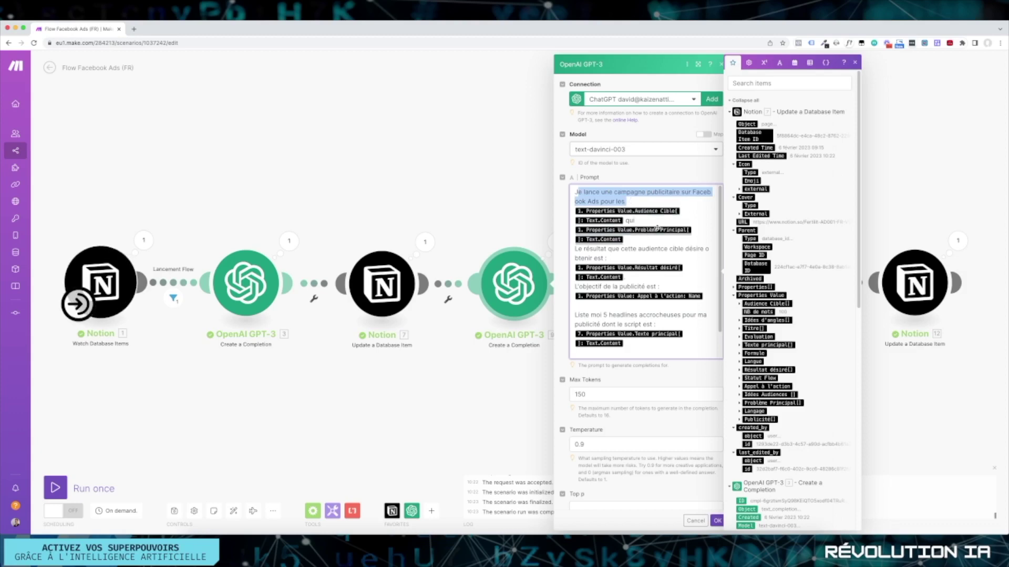
drag(583, 249, 648, 256)
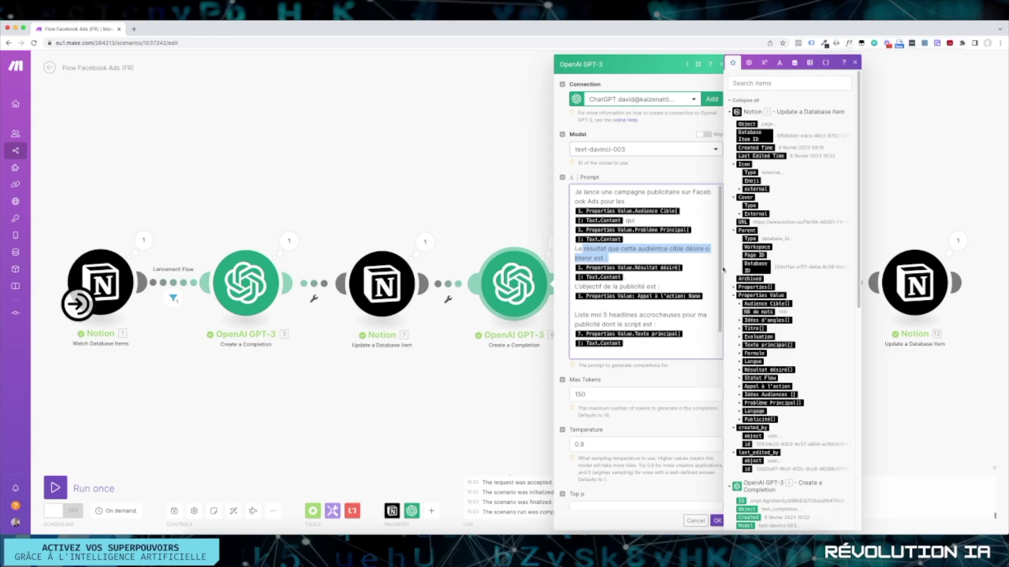
scroll(720, 306, down, 1)
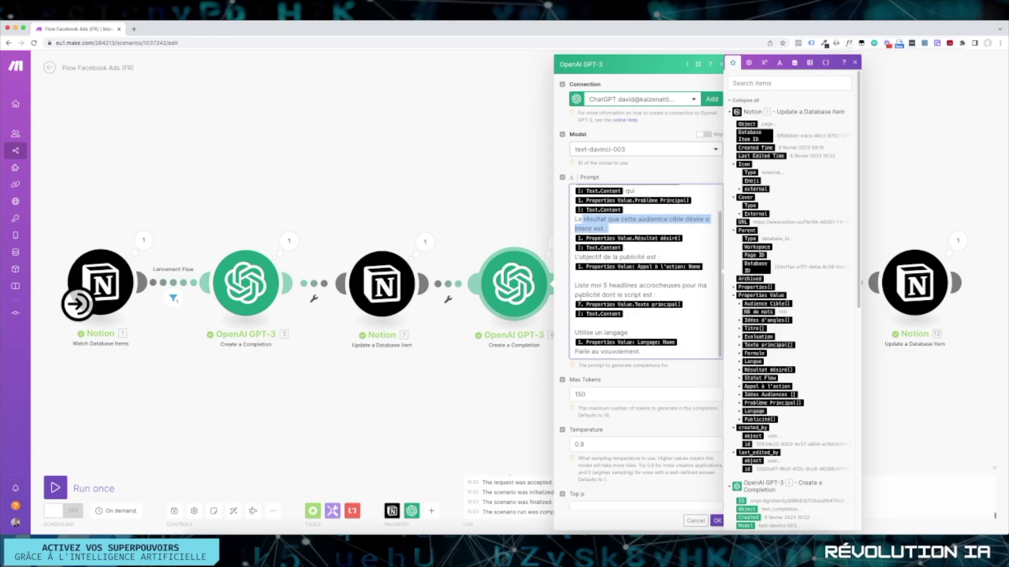
Step: Examine the prompt's request for 5 headlines based on the ad script and its closing instructions on Langage and vouvoiement
drag(572, 286, 648, 290)
click(647, 293)
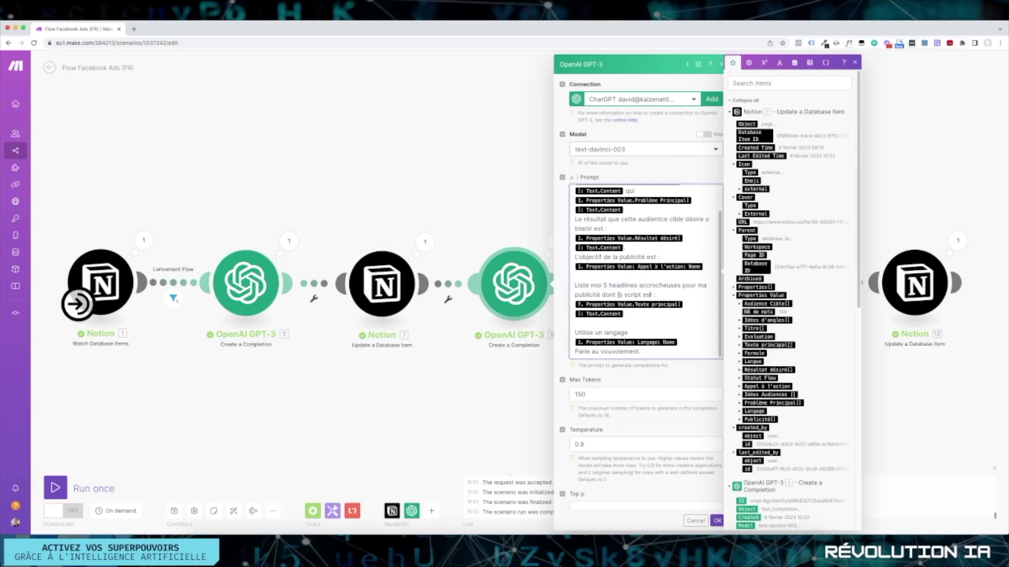
drag(610, 287, 657, 294)
drag(581, 332, 647, 353)
click(647, 353)
double_click(604, 352)
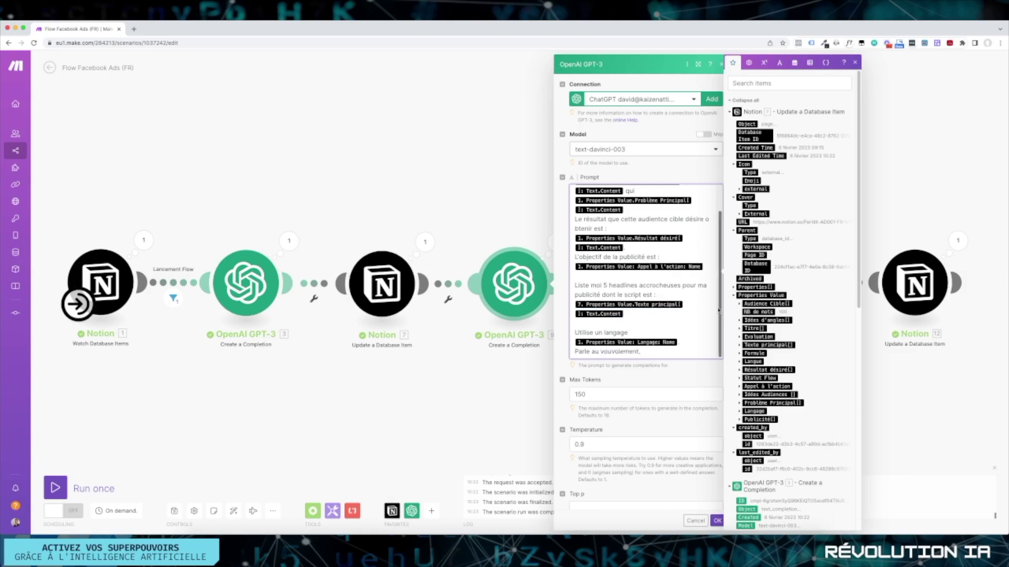
Step: Review the headline completion's settings below the prompt, from Max Tokens to Echo, and save the module
click(855, 63)
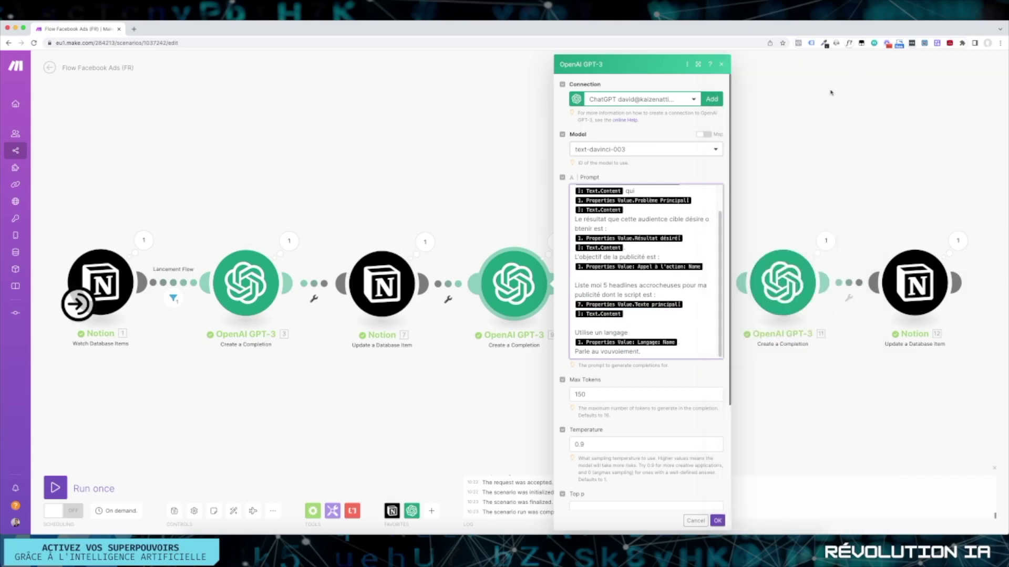
scroll(729, 358, down, 5)
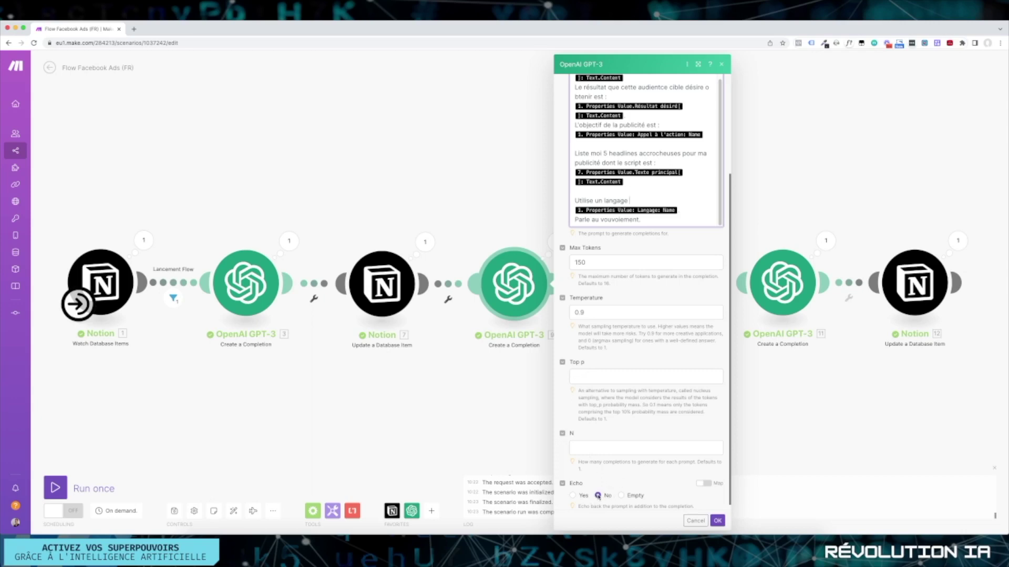
click(717, 521)
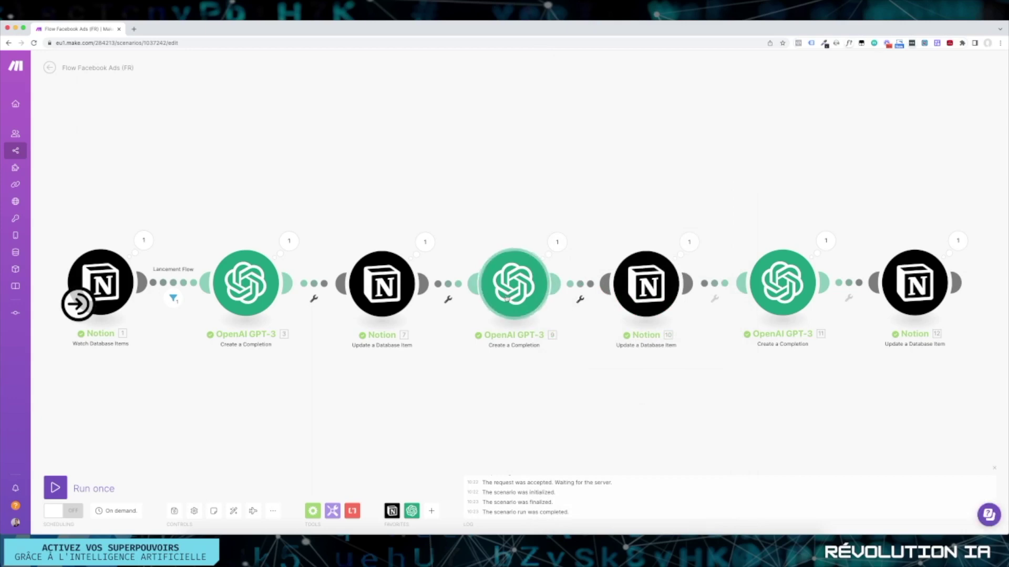
Step: Open the second Notion Update a Database Item module and trace its Database Item ID mapping to the Watch Database Items output
click(642, 283)
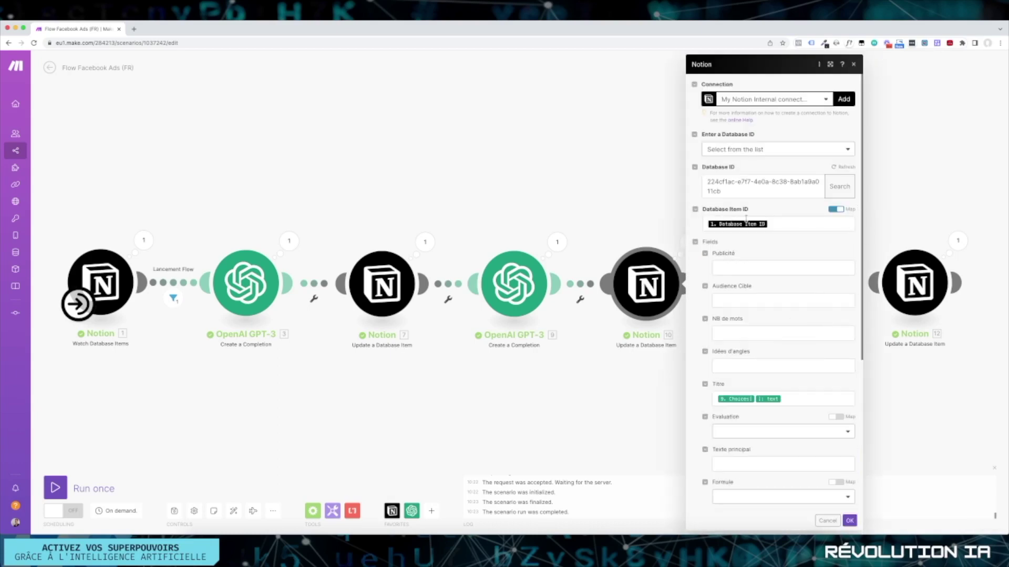
click(787, 223)
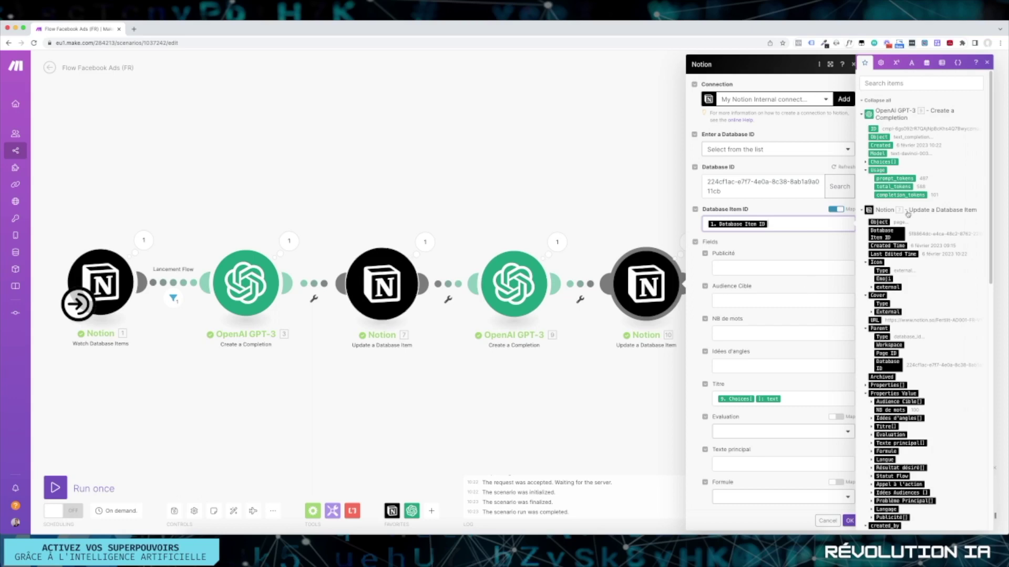
drag(992, 206, 992, 410)
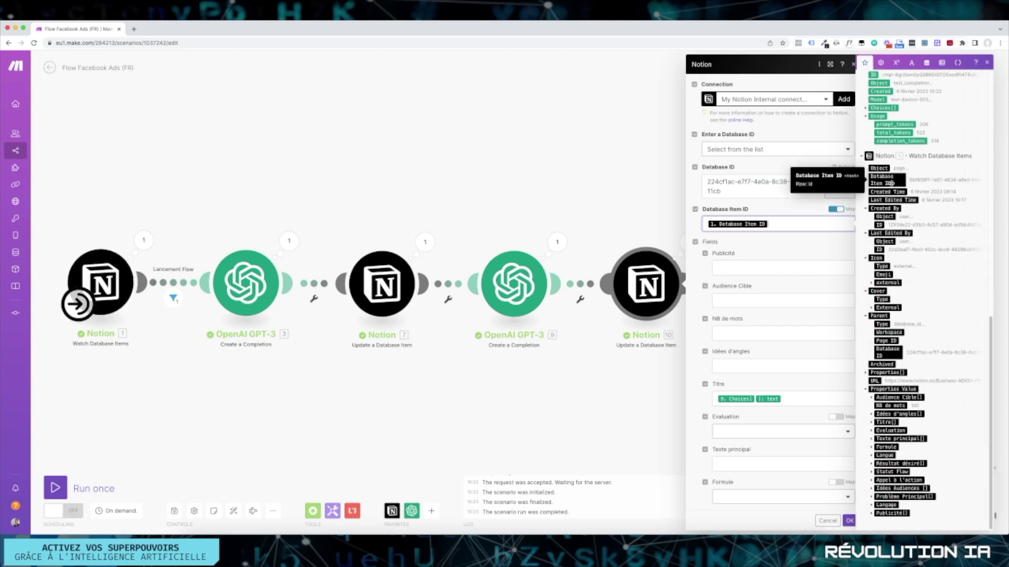
click(771, 257)
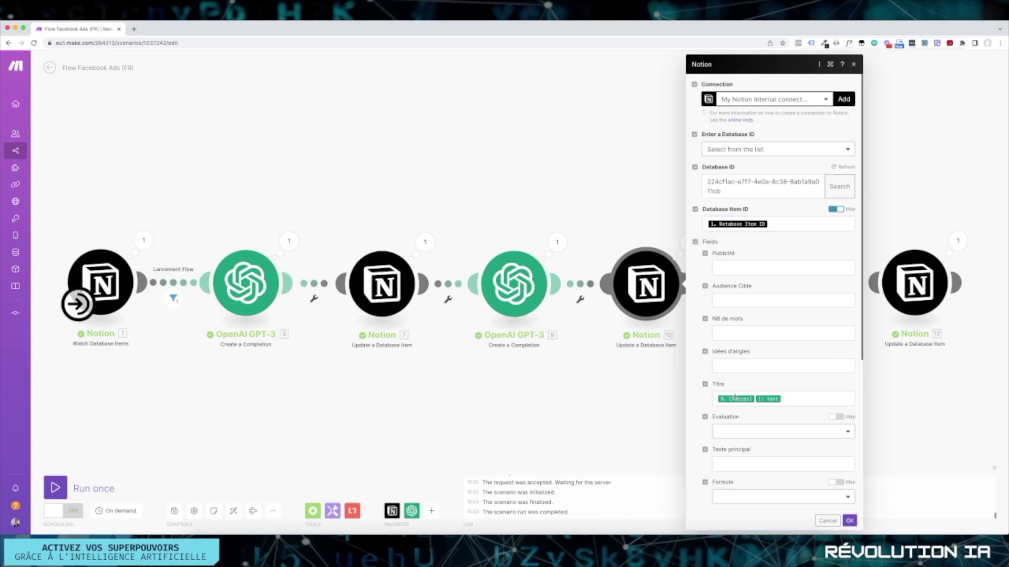
Step: Examine how the Titre field maps to the text under Choices from the second OpenAI completion, and save the Notion module
click(794, 400)
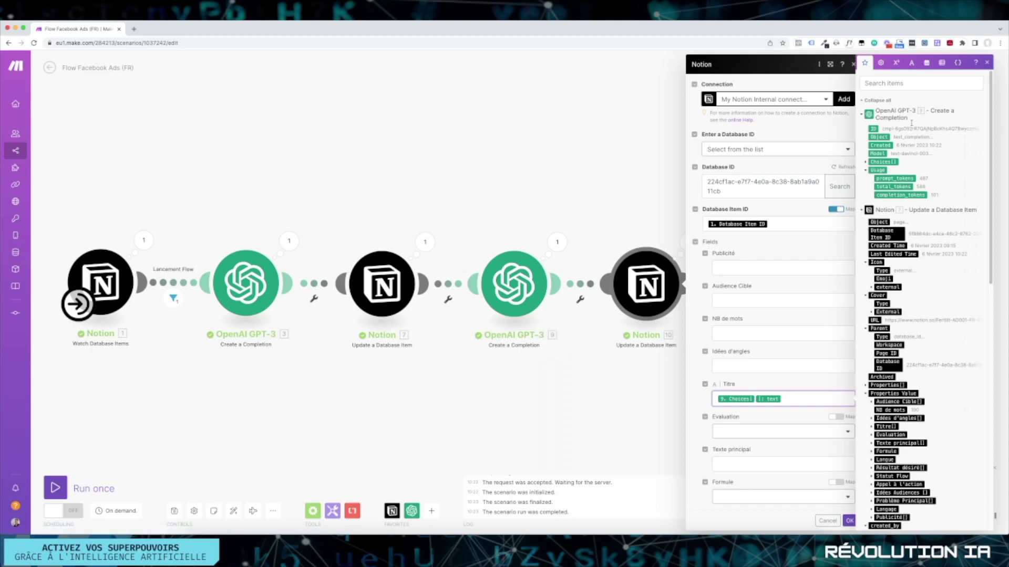
click(868, 162)
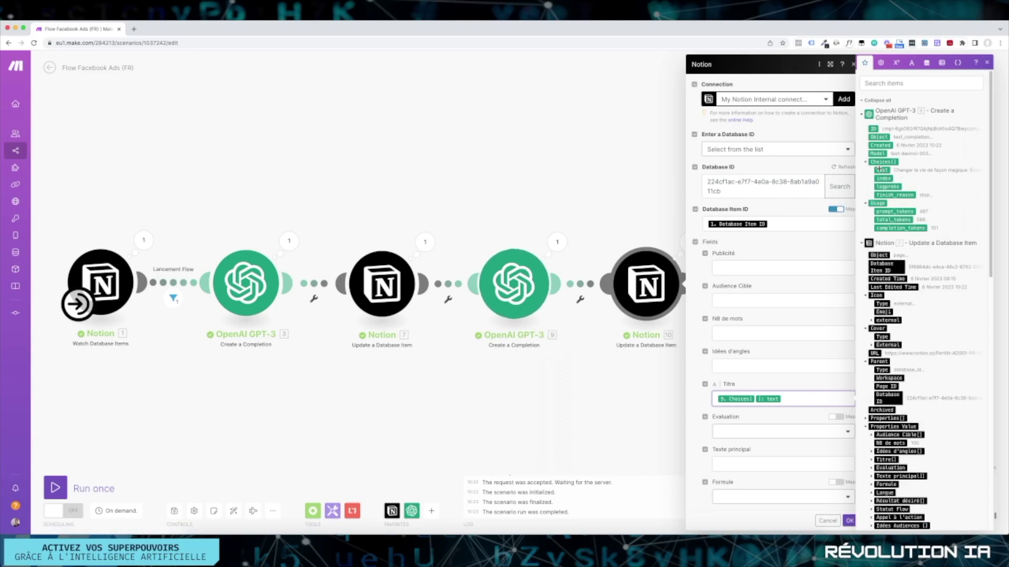
click(805, 350)
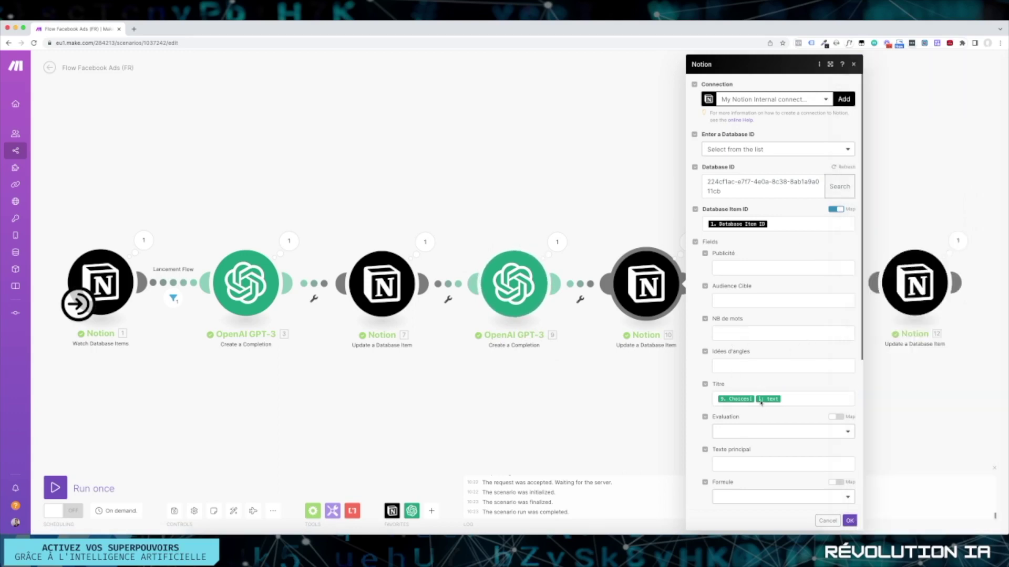
click(850, 520)
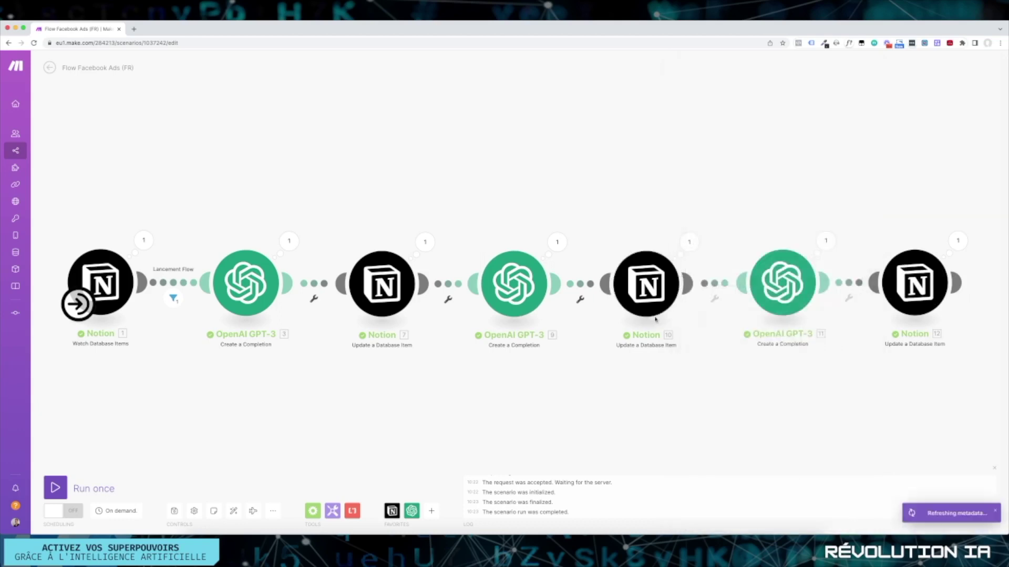
Step: Open the third OpenAI Create a Completion module and examine its prompt, particularly the request for 7 interests of more than 100000 people
click(791, 283)
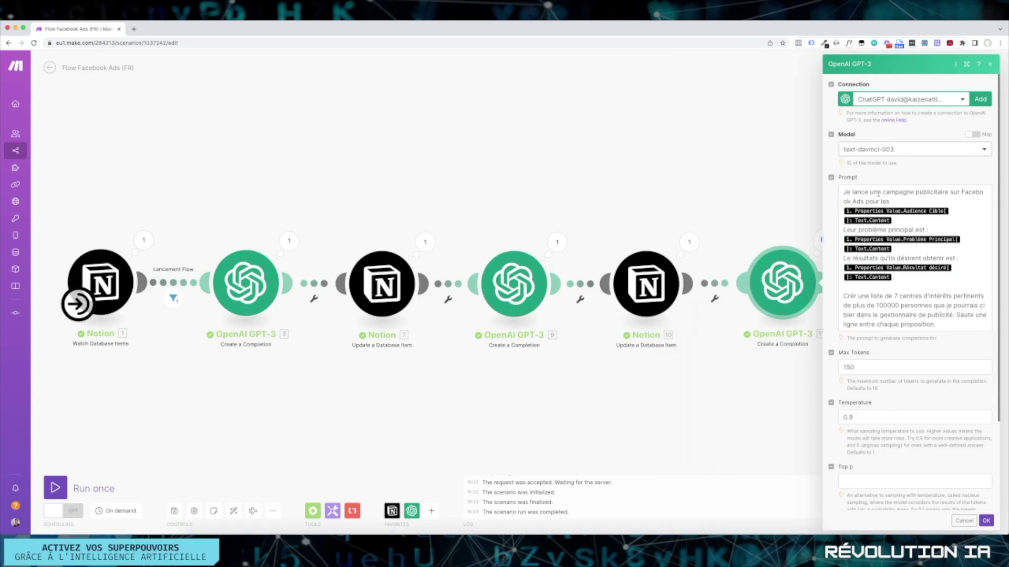
drag(844, 192, 903, 194)
click(923, 193)
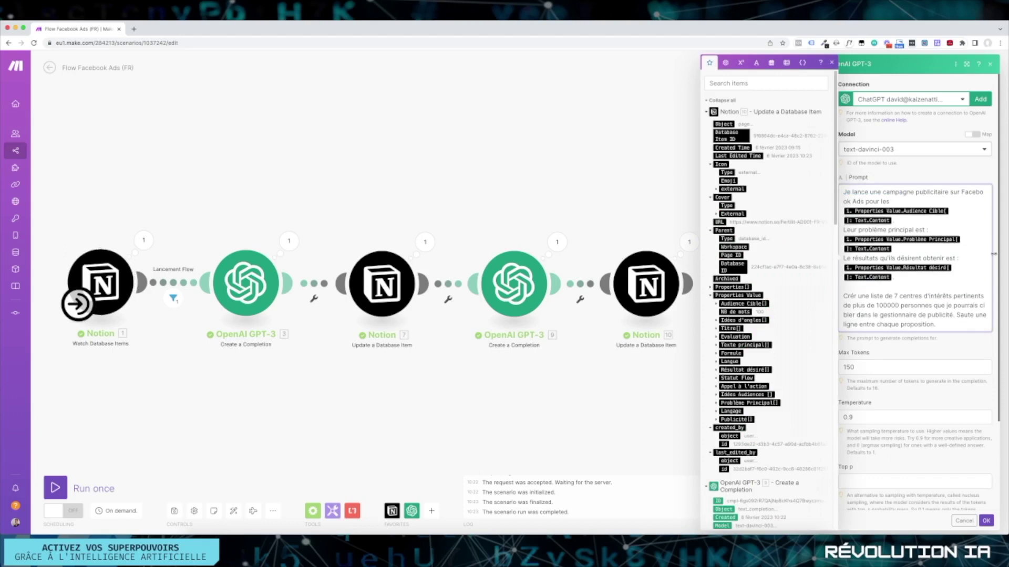
click(885, 295)
click(831, 63)
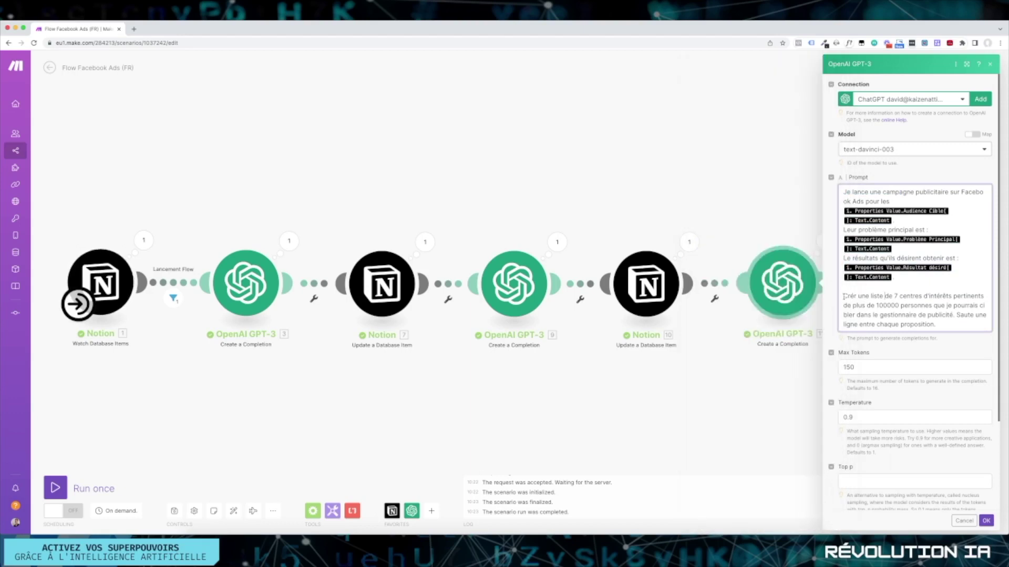
drag(843, 297, 954, 322)
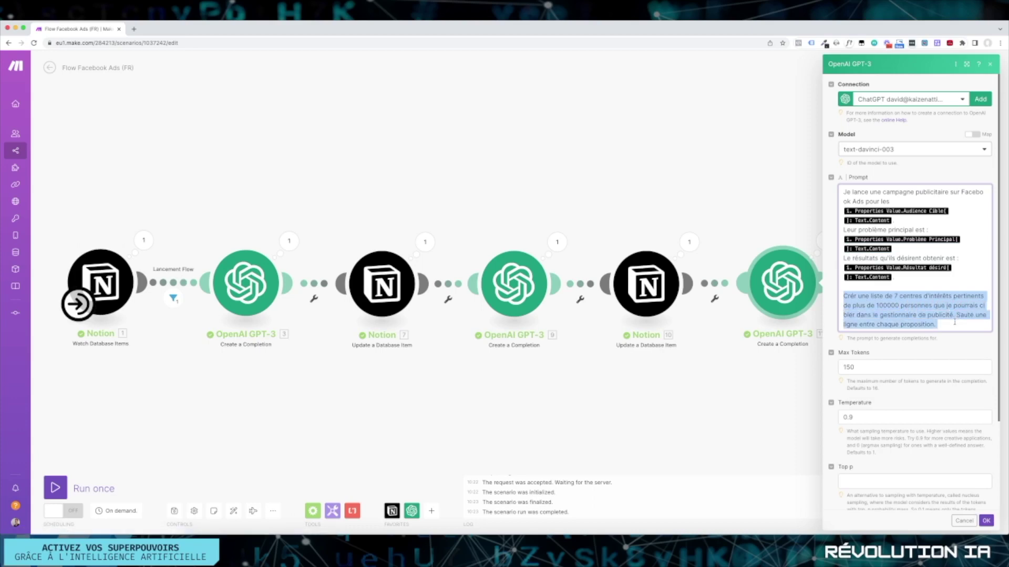
click(962, 324)
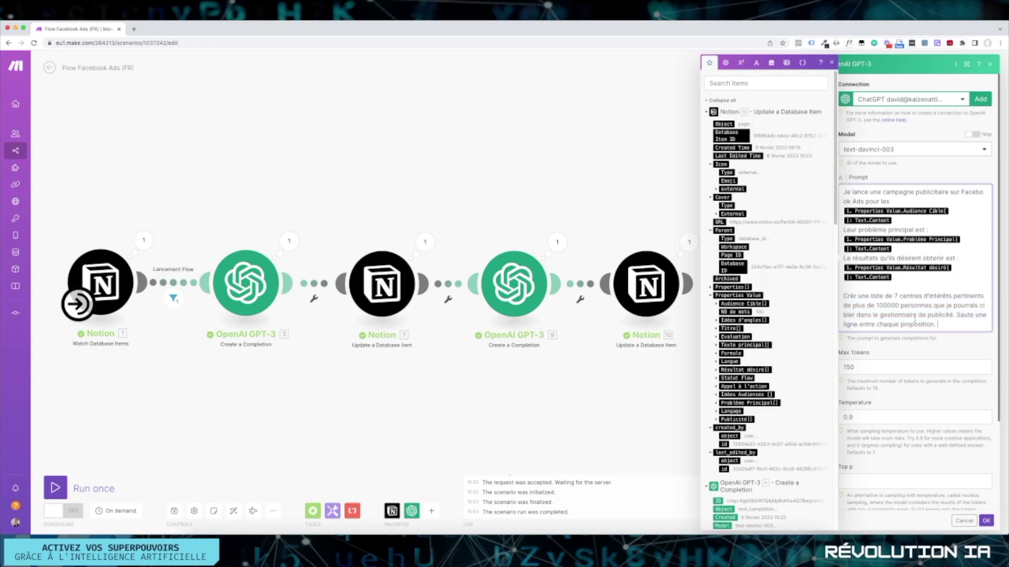
Step: Review the interest completion's Max Tokens, Temperature and remaining settings, and save the third OpenAI module
click(832, 62)
scroll(1001, 477, down, 3)
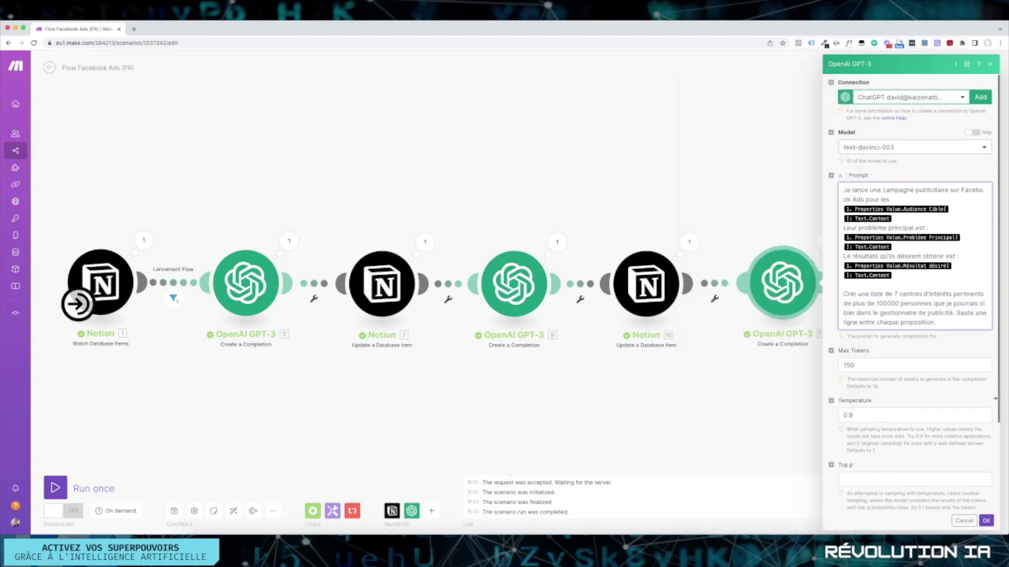
scroll(1001, 477, down, 1)
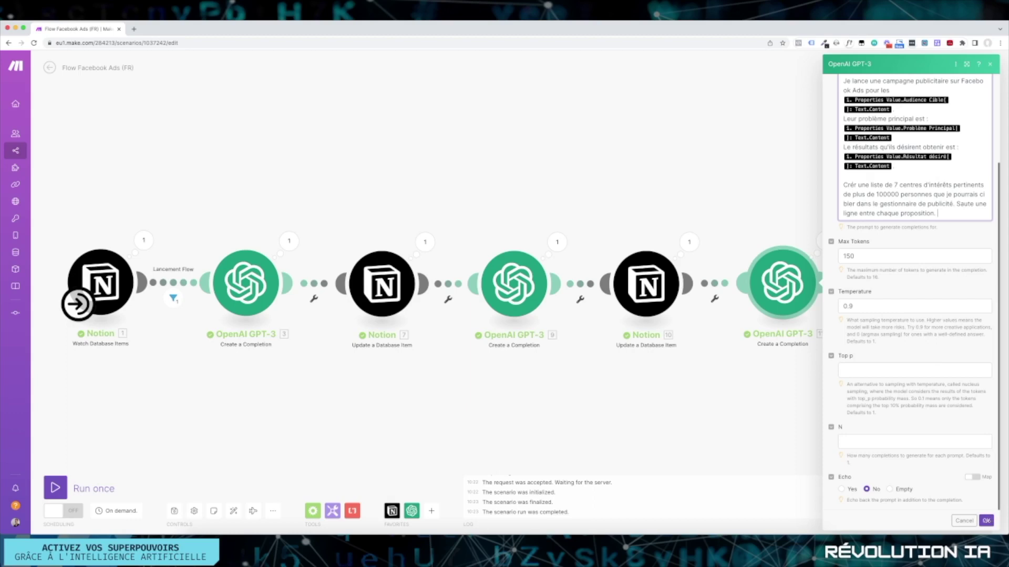
click(986, 521)
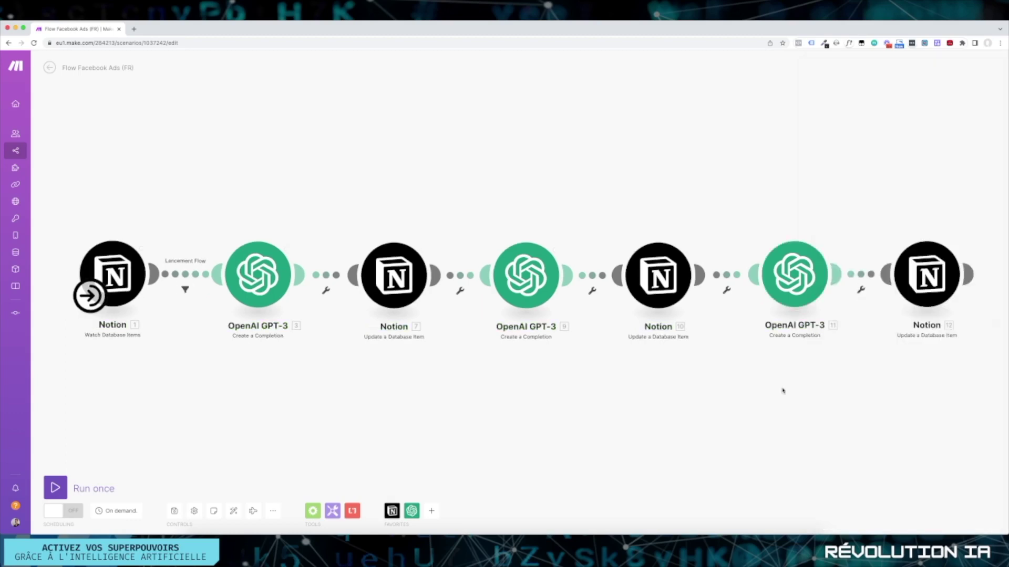
Step: Open the last Notion Update a Database Item module, examine its Idées Audiences mapping and Statut Flow choices, and close the module
click(919, 282)
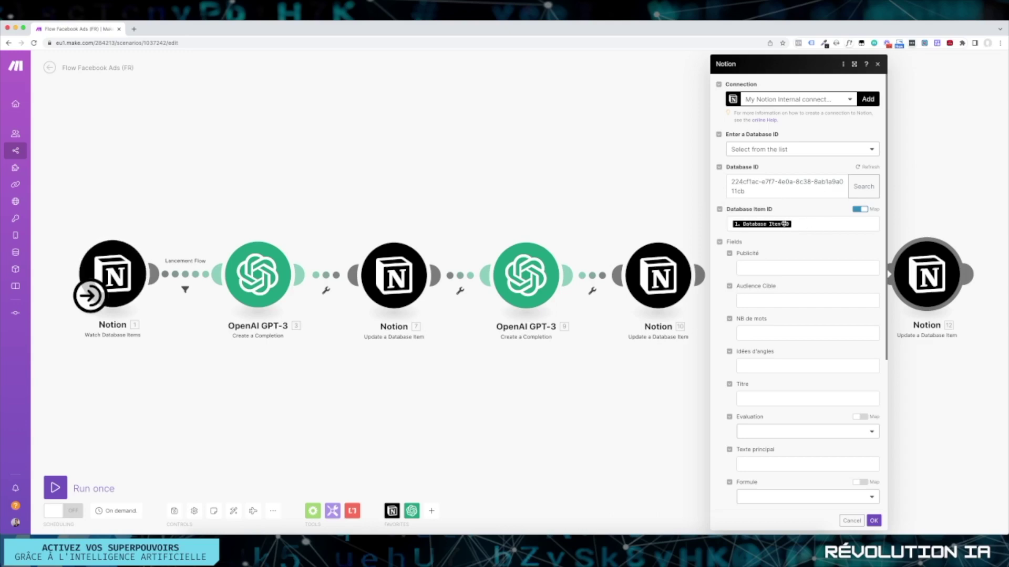
mouse_move(783, 225)
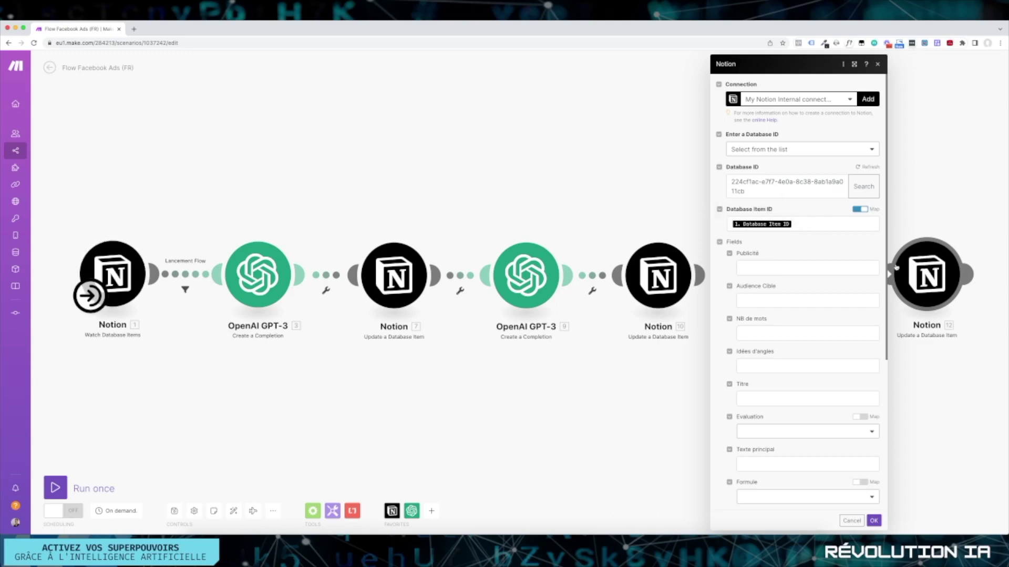
drag(885, 246, 881, 415)
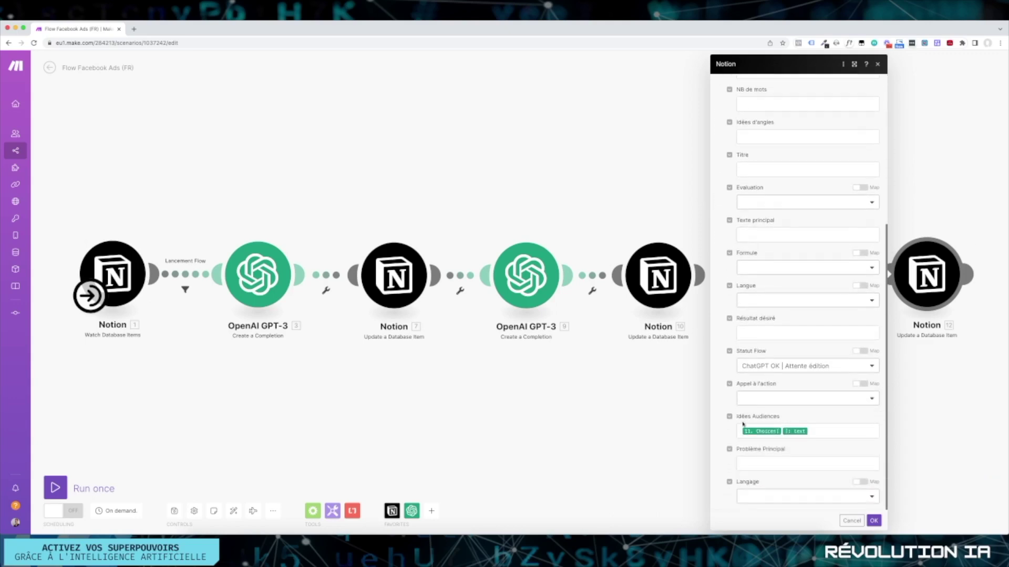
click(820, 433)
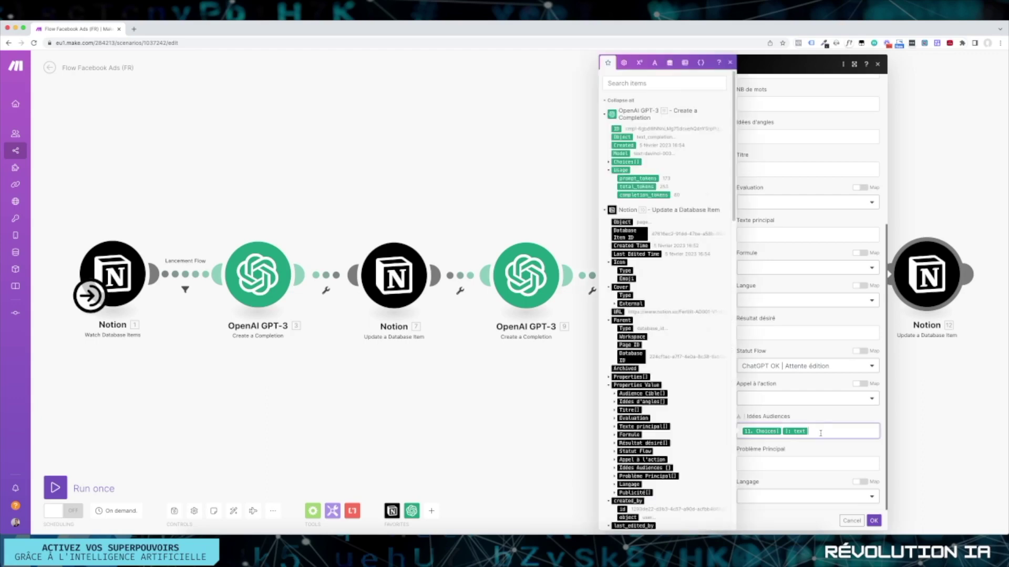
click(608, 162)
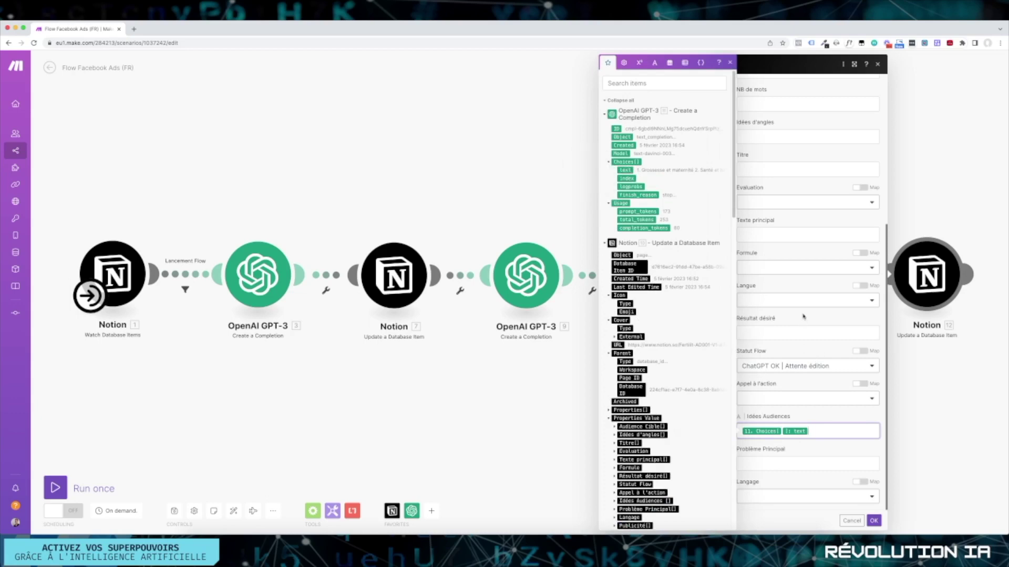
click(758, 342)
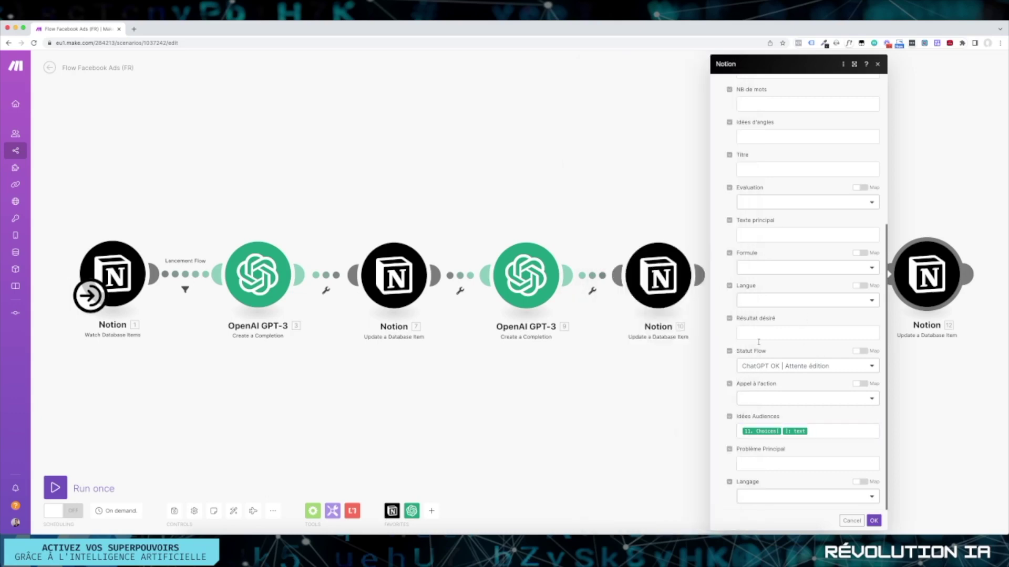
click(760, 371)
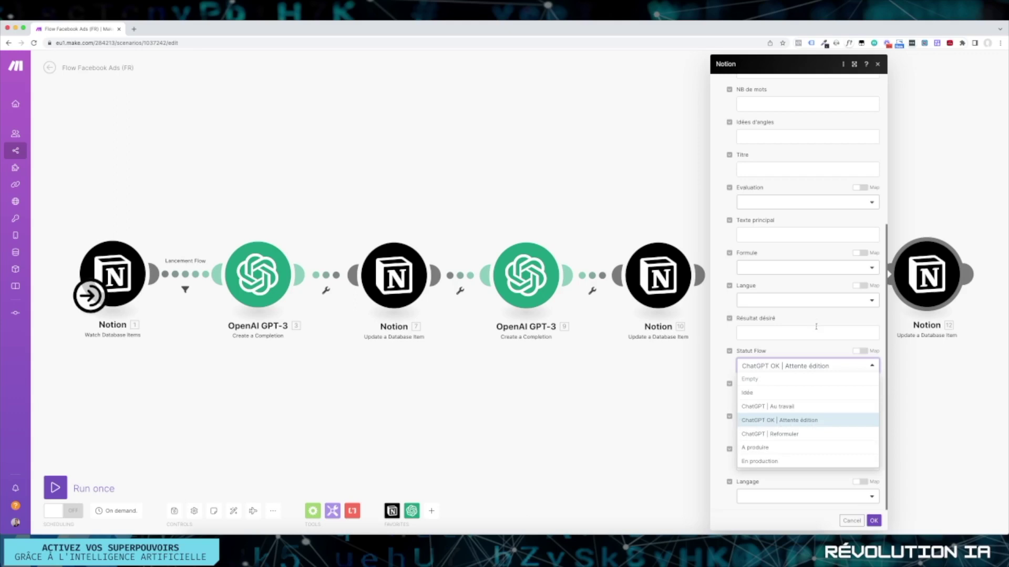
click(809, 282)
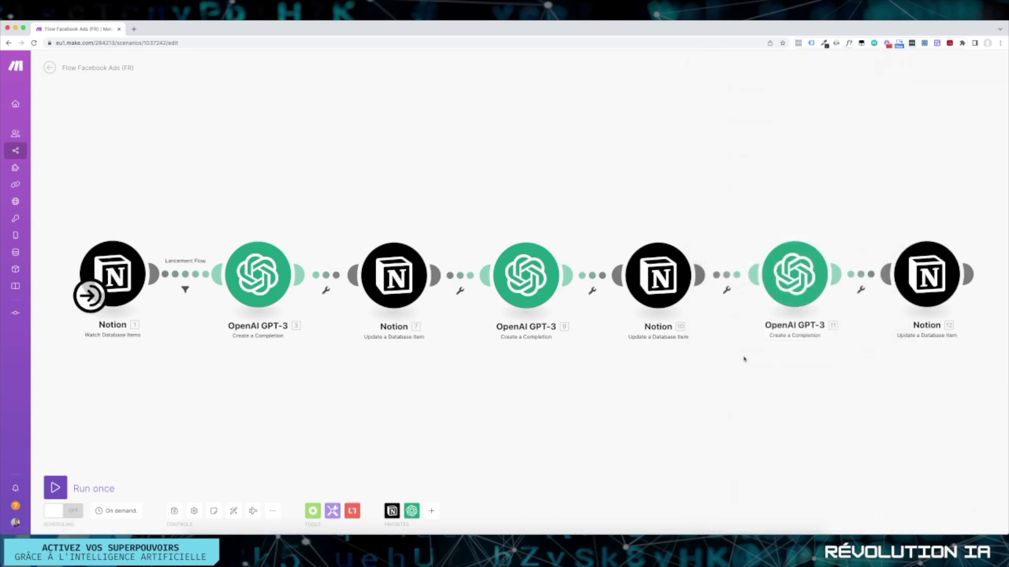
Step: Schedule the scenario to run at regular intervals of 15 minutes and turn scheduling on
mouse_move(35, 298)
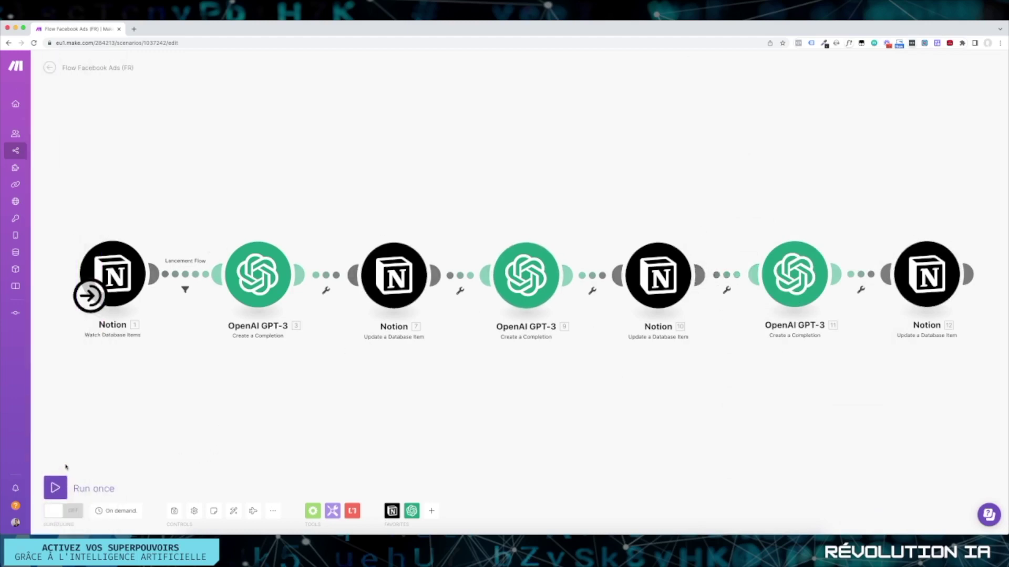
click(113, 512)
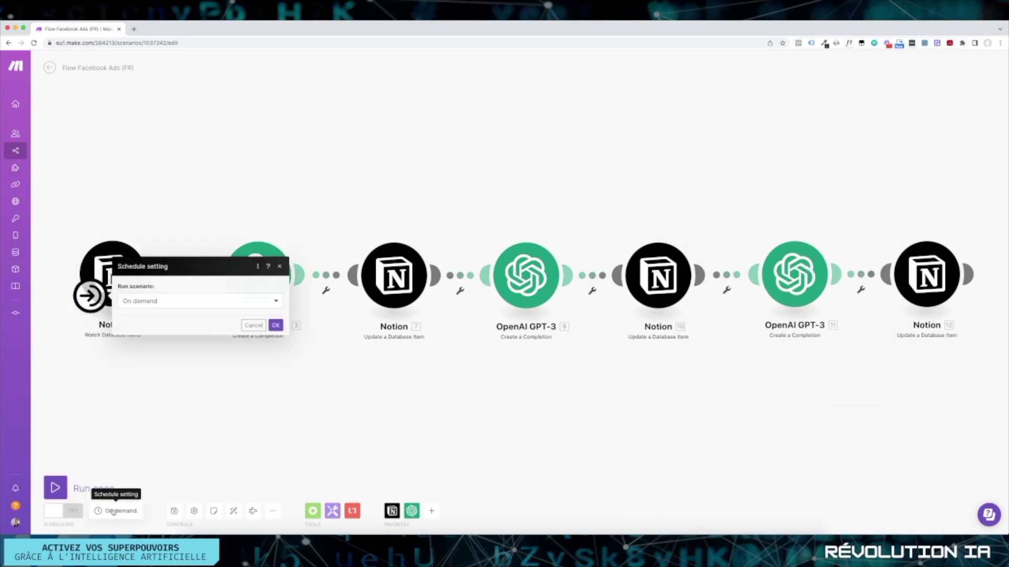
click(167, 308)
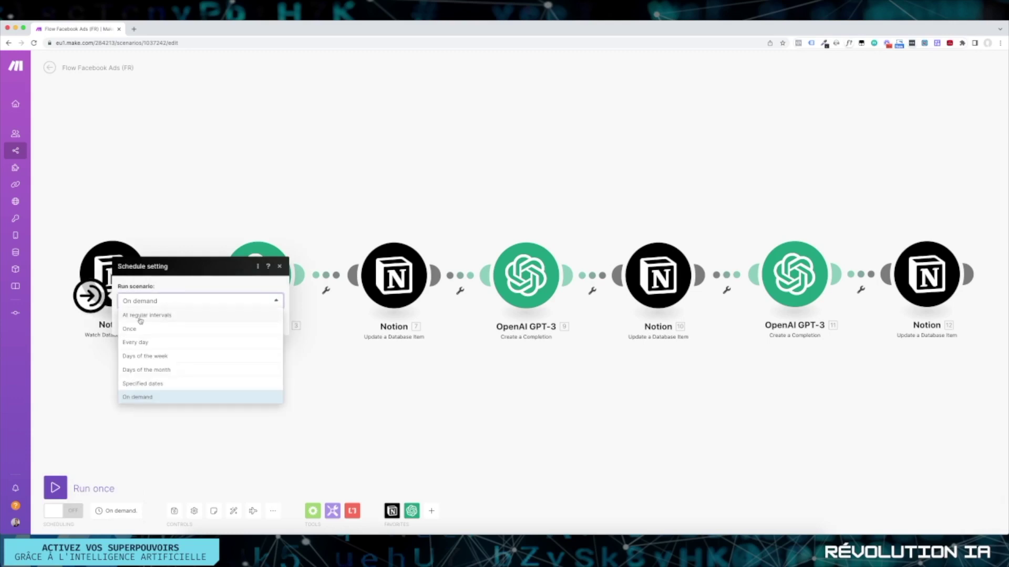
click(158, 317)
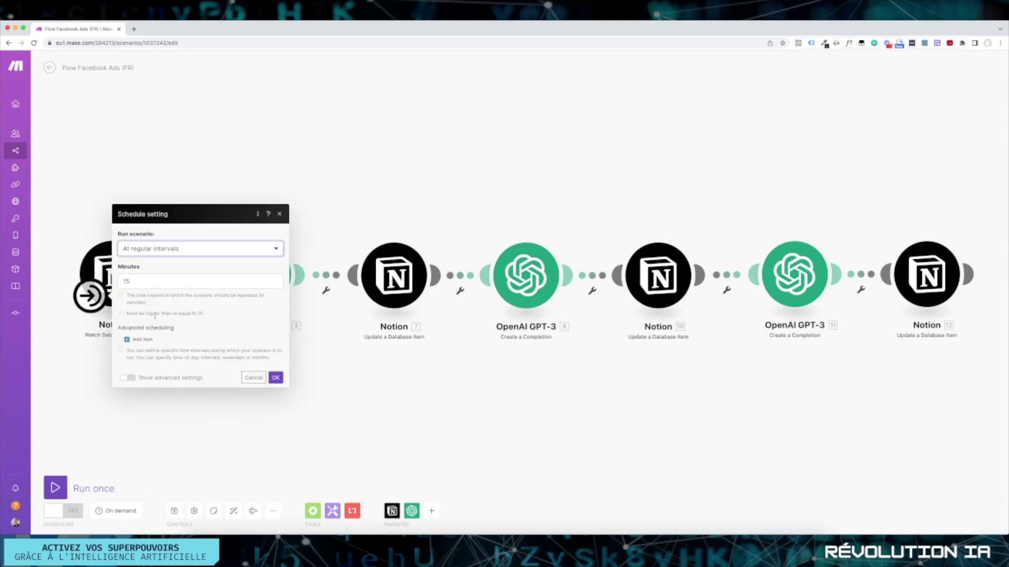
click(149, 277)
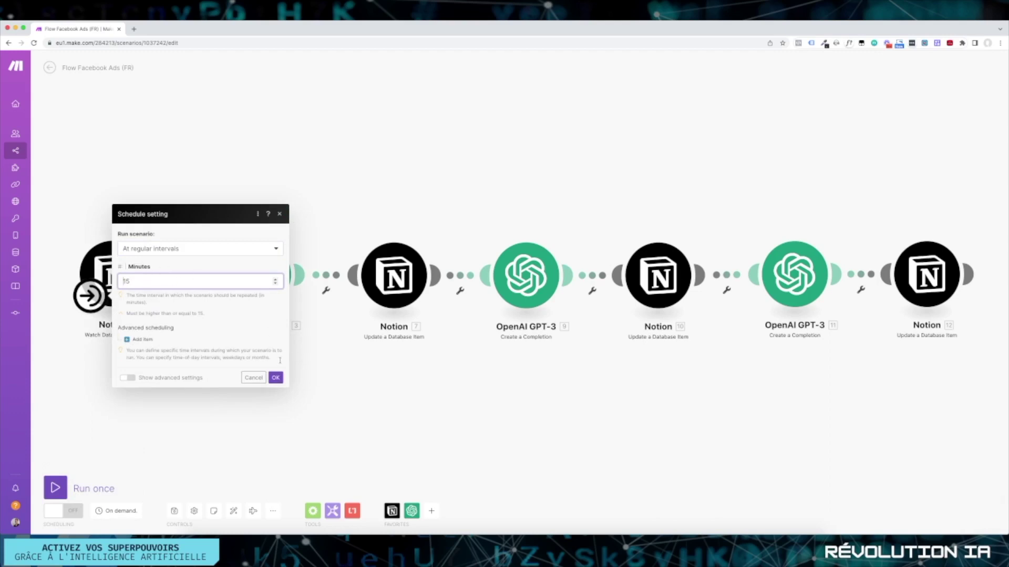
click(276, 377)
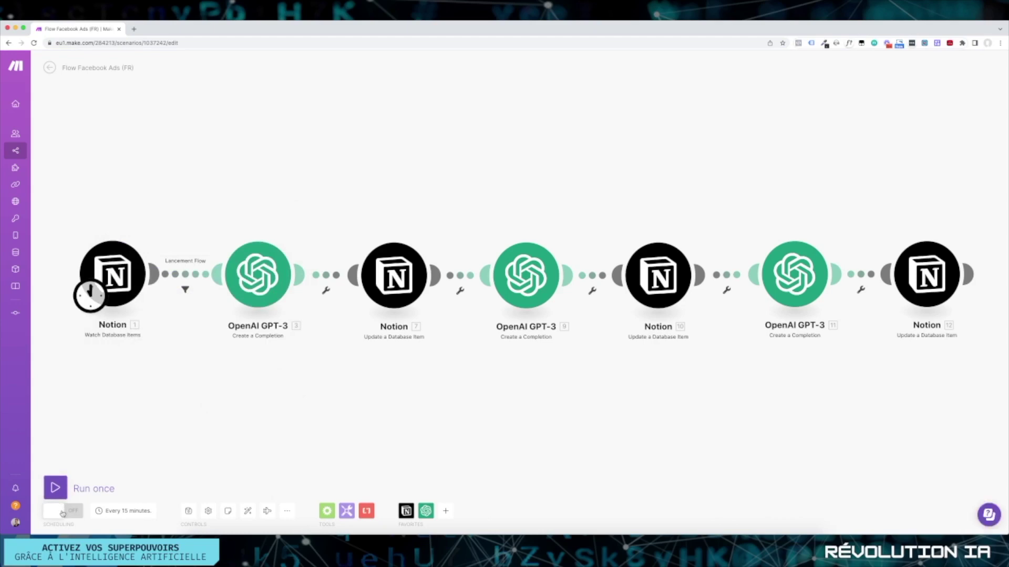
click(62, 512)
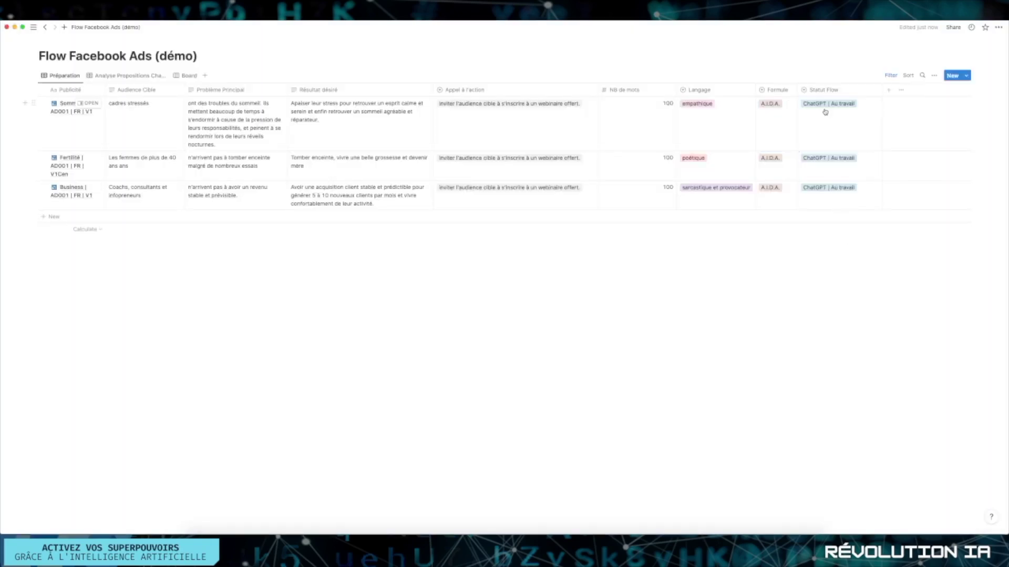
Step: In Notion's Flow Facebook Ads (démo) database, review the Statut Flow options of the Sommeil ad without changing its status
click(828, 112)
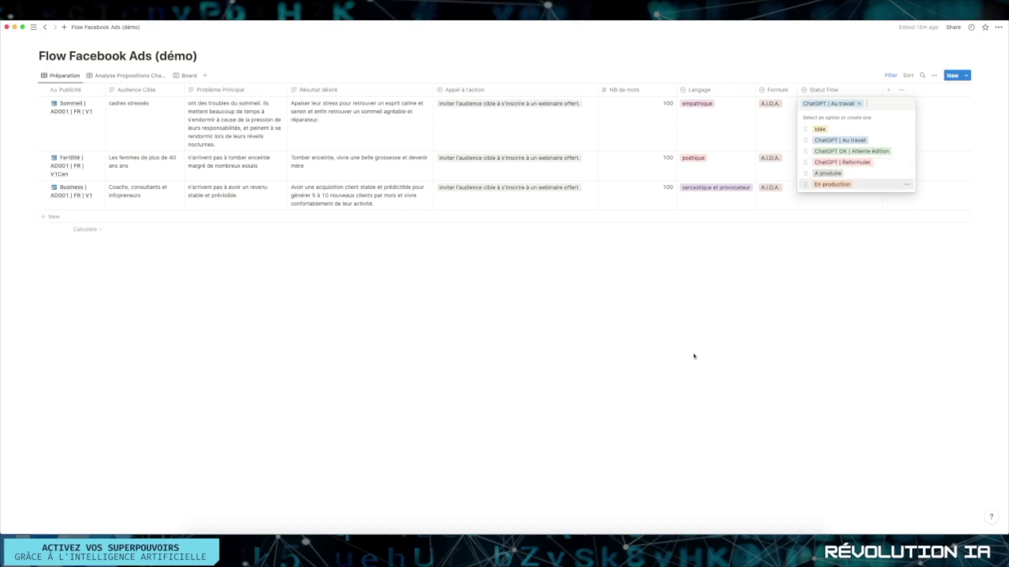
key(Escape)
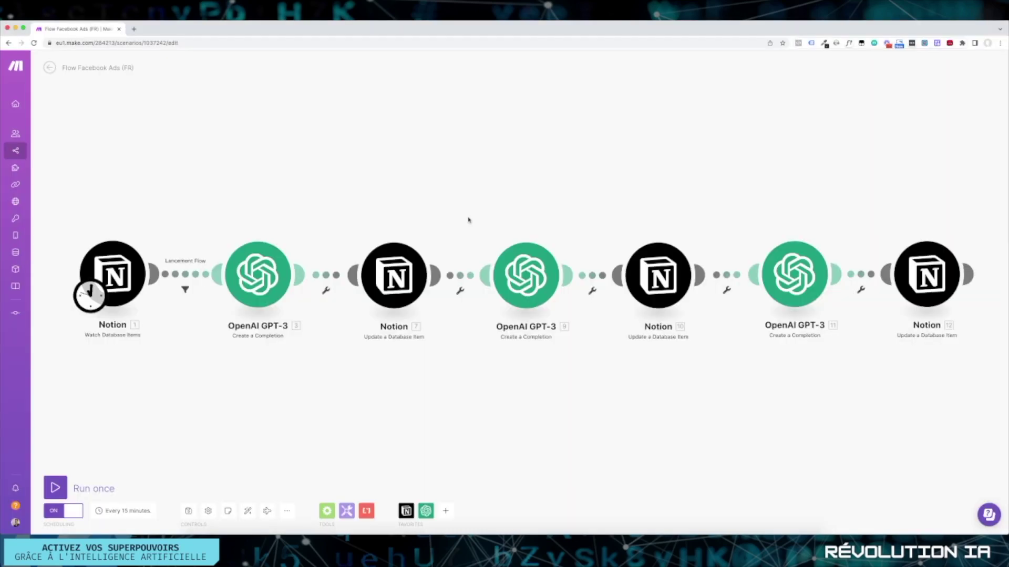
scroll(486, 149, up, 3)
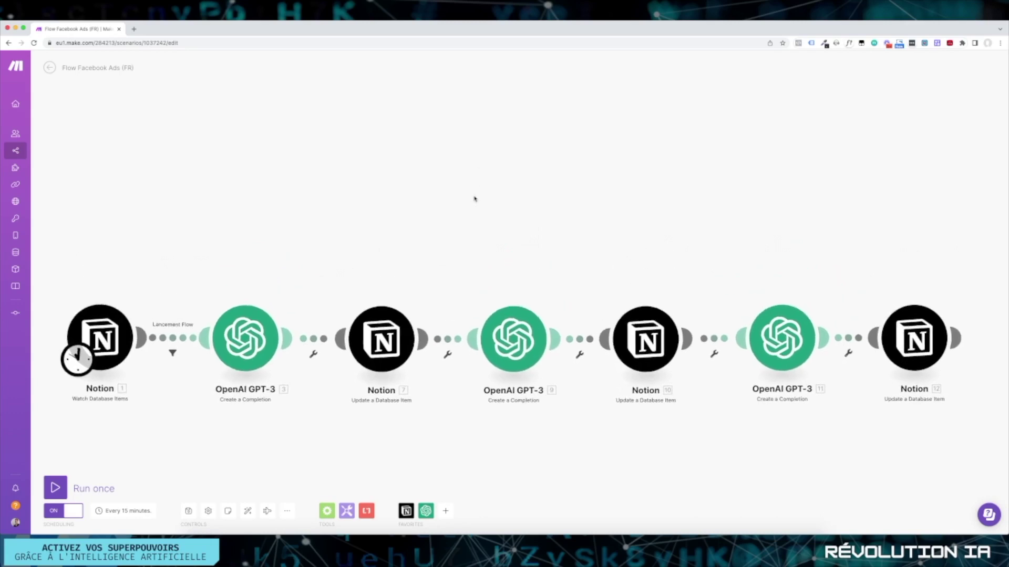
drag(479, 189, 479, 144)
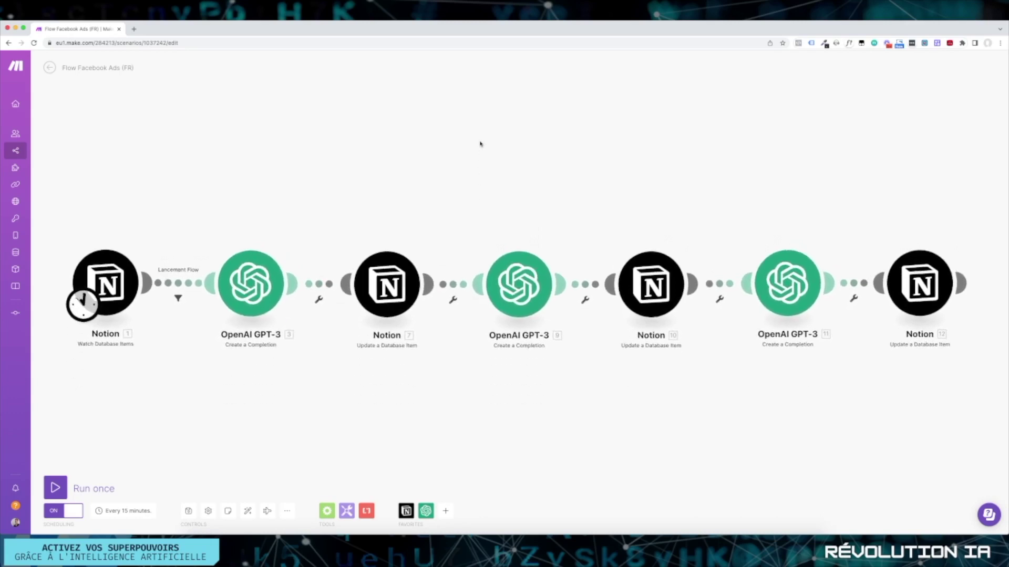